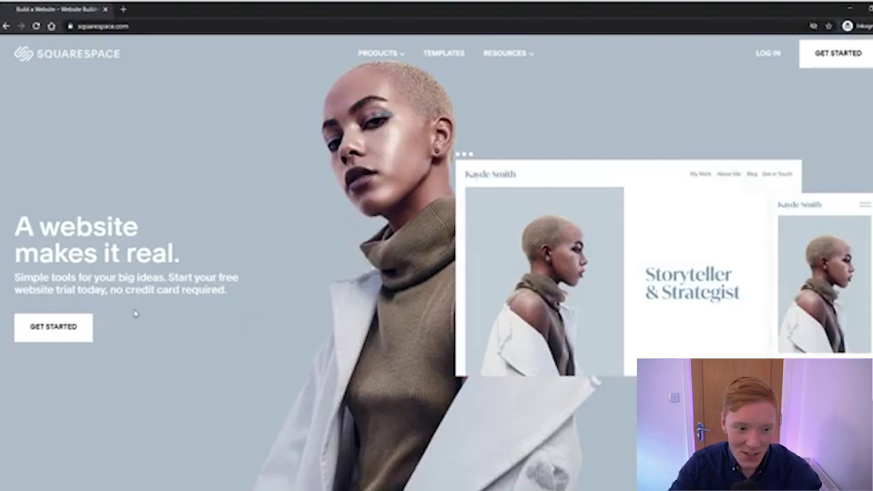
Begin building a new website from the Squarespace homepage's GET STARTED button
click(57, 330)
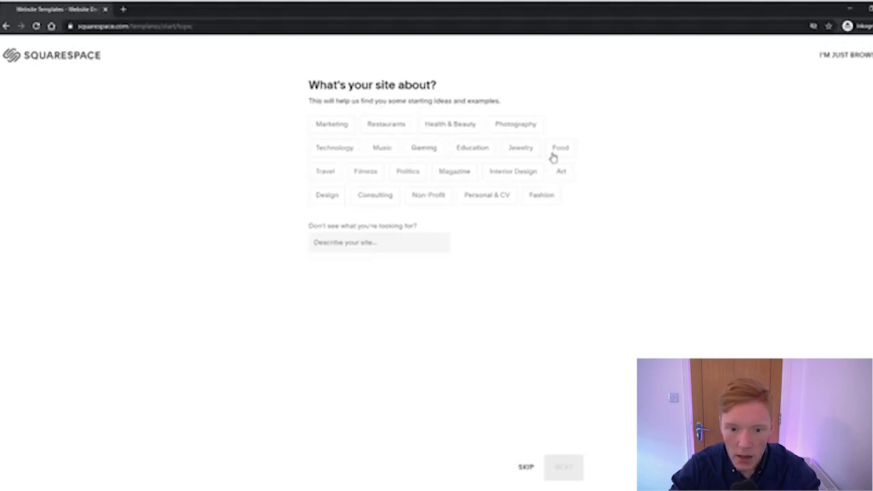
Answer onboarding with Travel, 'Market myself or my business' and 'Growing an existing business'
click(329, 175)
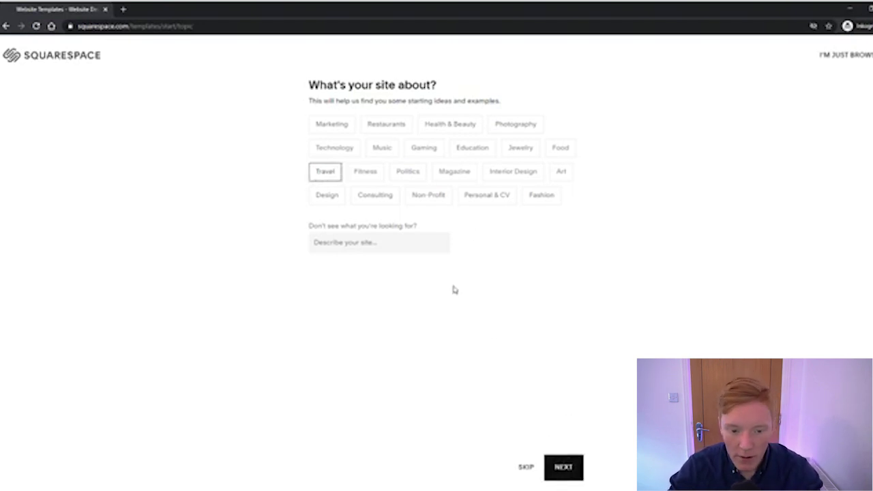
click(561, 469)
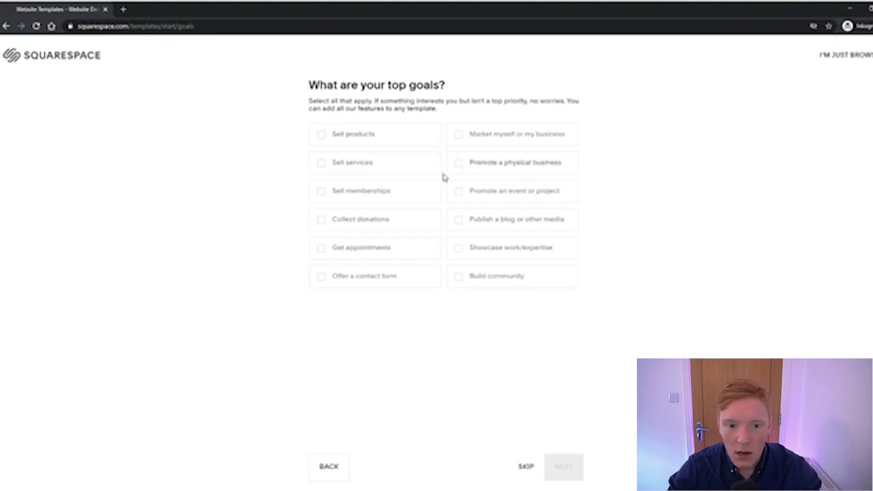
click(479, 141)
click(563, 468)
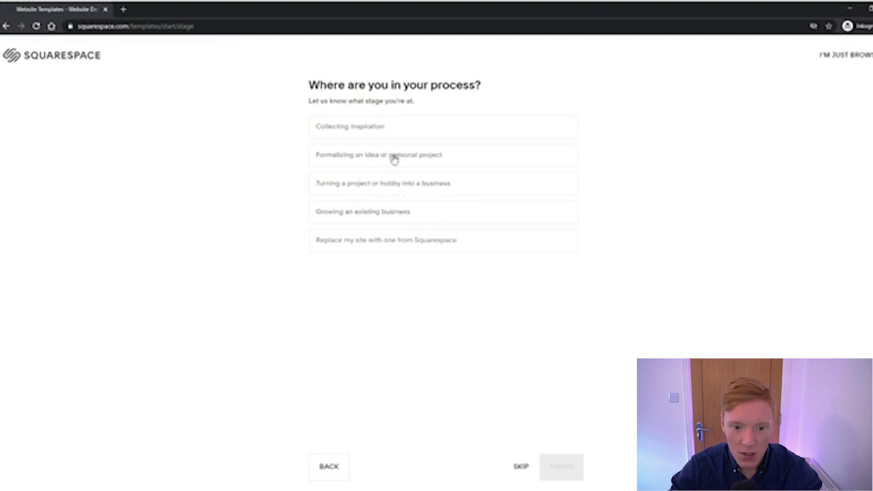
click(426, 218)
click(562, 468)
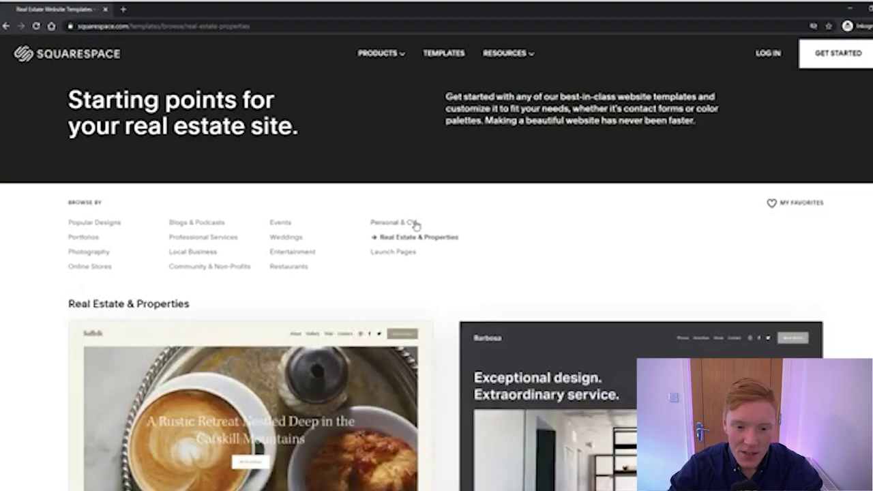
Browse the Real Estate & Properties templates and open the Hidano template preview
scroll(438, 228, down, 6)
scroll(466, 236, up, 6)
scroll(461, 234, down, 2)
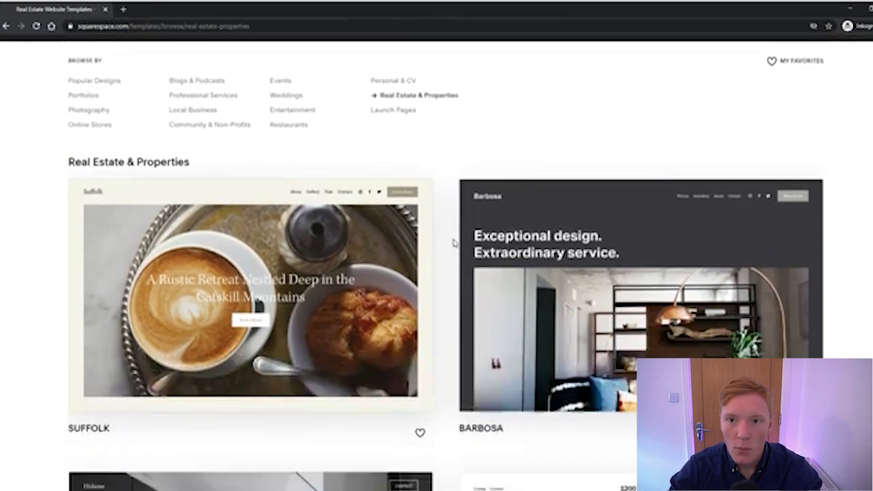
scroll(453, 242, down, 1)
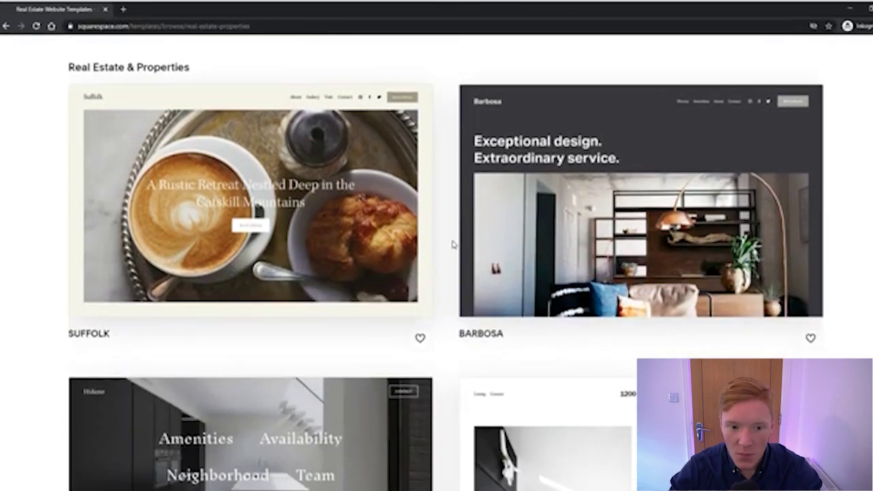
mouse_move(460, 237)
scroll(425, 225, up, 3)
scroll(586, 214, down, 5)
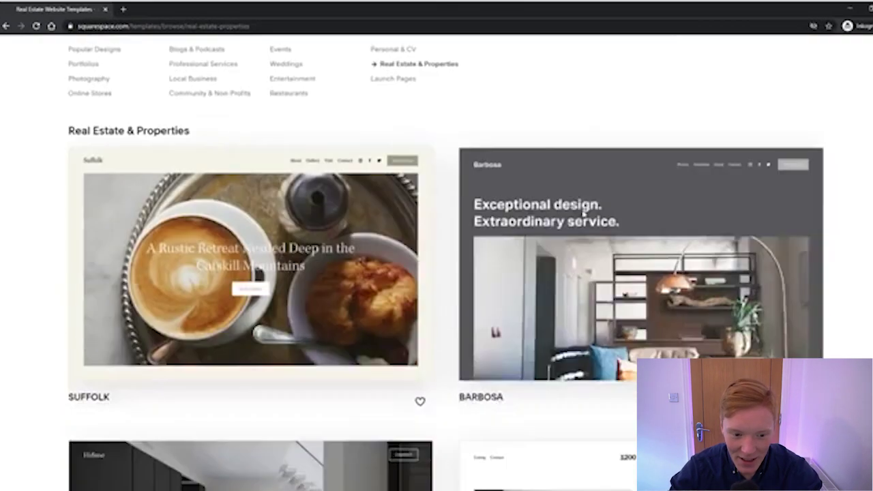
scroll(450, 247, down, 6)
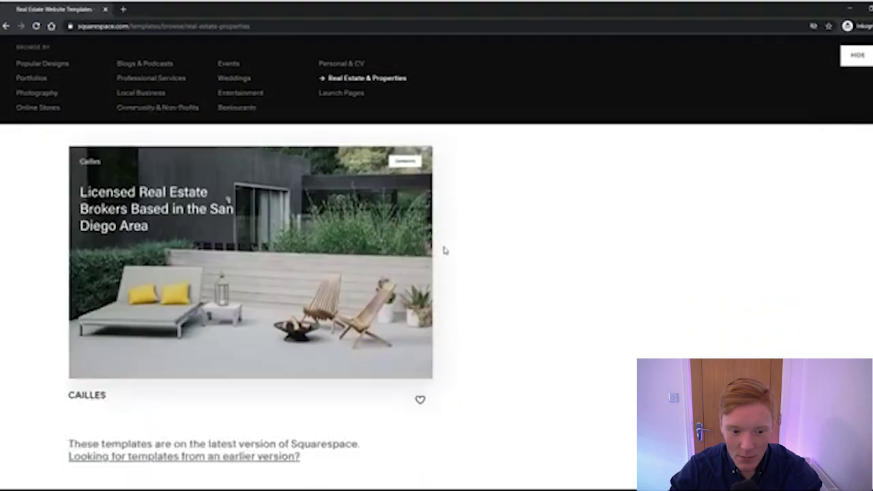
scroll(494, 250, up, 2)
scroll(491, 247, up, 10)
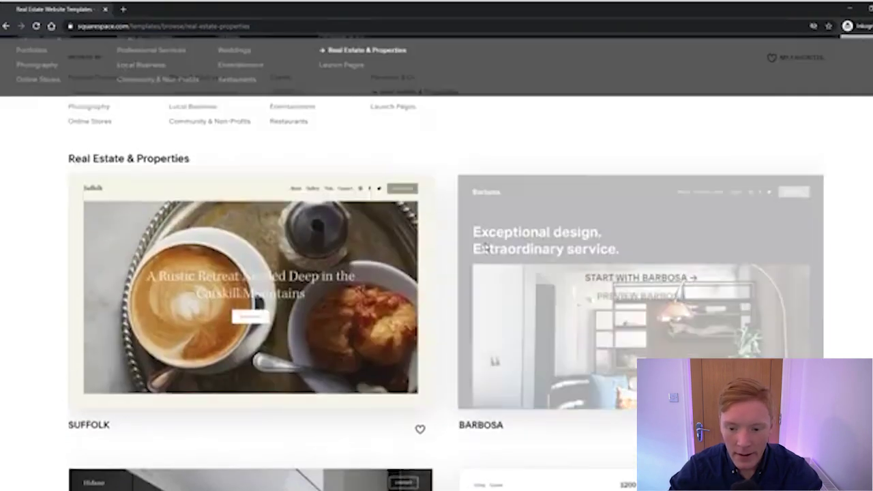
scroll(471, 240, down, 5)
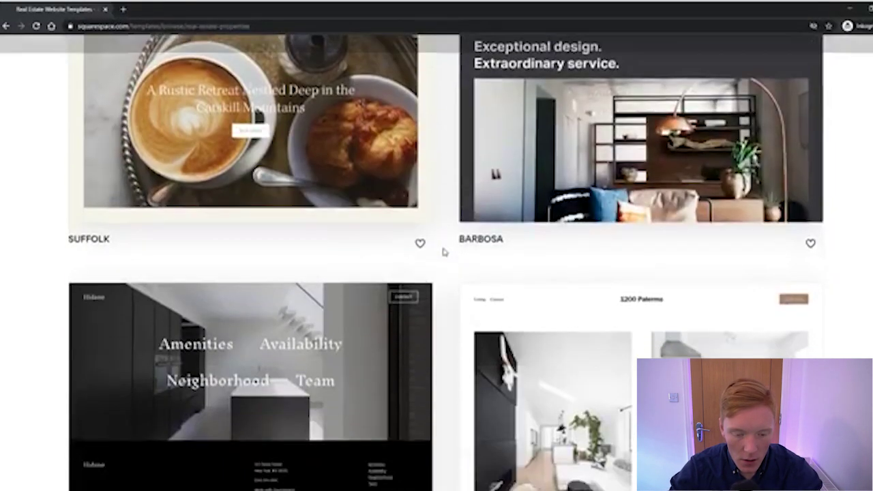
scroll(444, 246, up, 4)
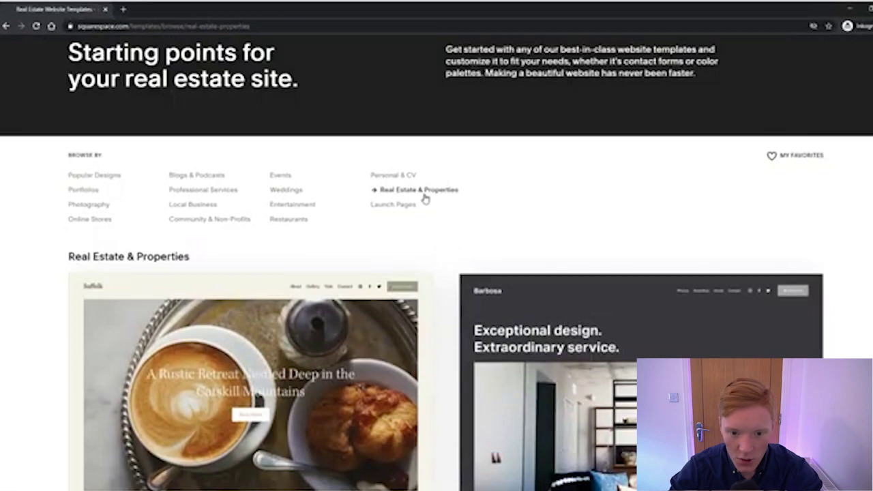
scroll(429, 199, down, 4)
scroll(443, 229, down, 2)
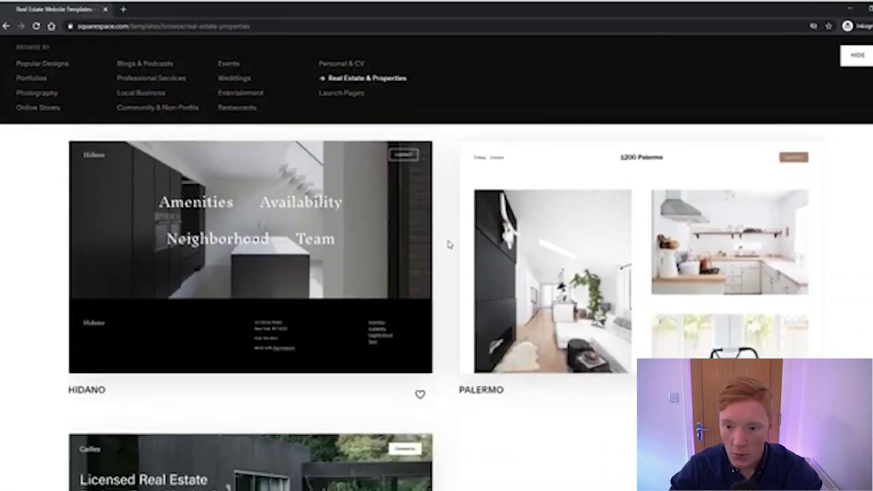
scroll(450, 238, down, 2)
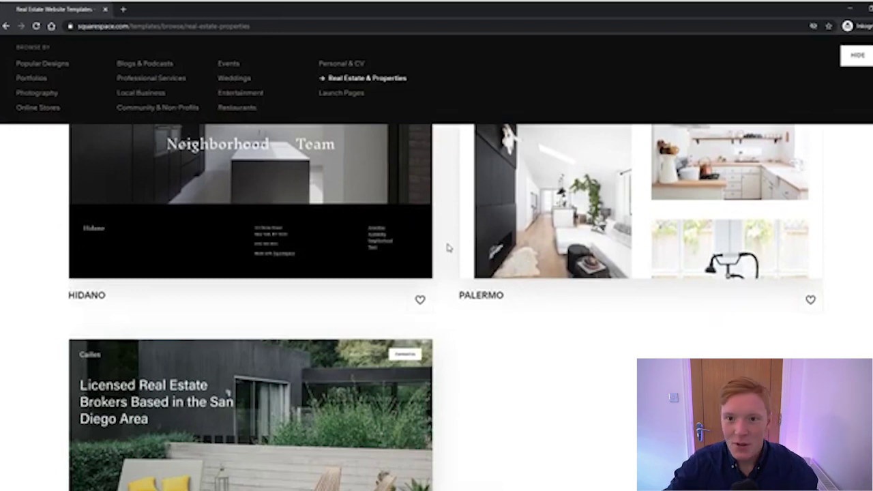
mouse_move(513, 275)
scroll(513, 276, up, 5)
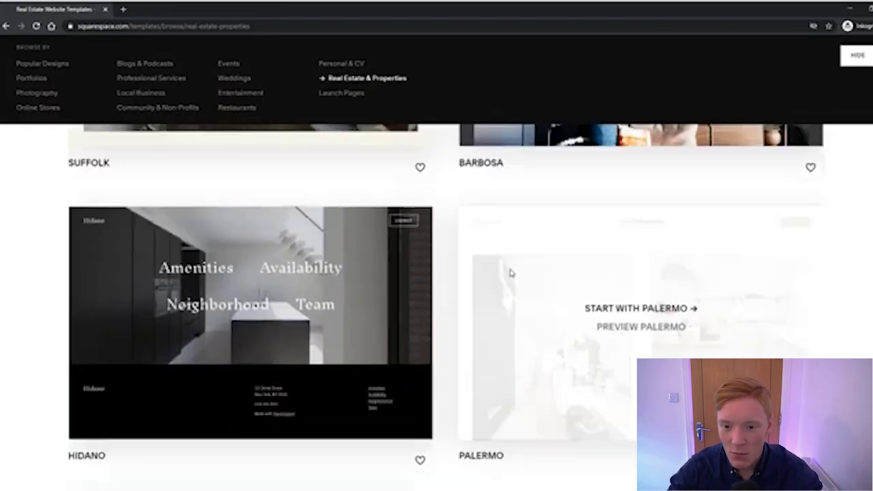
scroll(457, 277, down, 5)
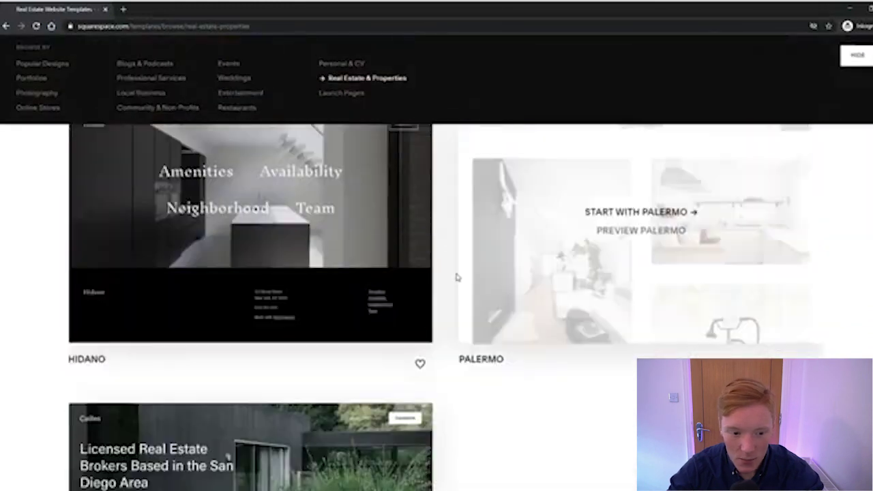
scroll(409, 286, up, 2)
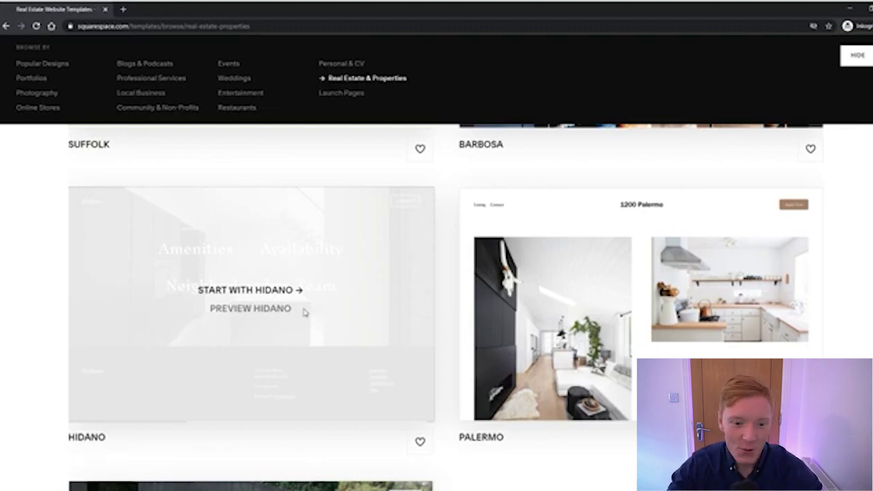
scroll(448, 341, down, 2)
scroll(447, 333, up, 2)
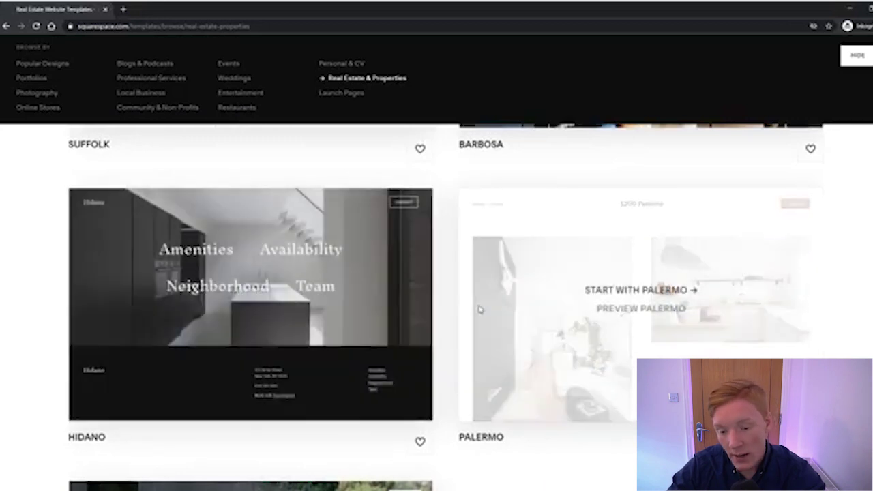
scroll(413, 312, up, 3)
scroll(375, 327, down, 4)
scroll(293, 321, up, 2)
click(273, 361)
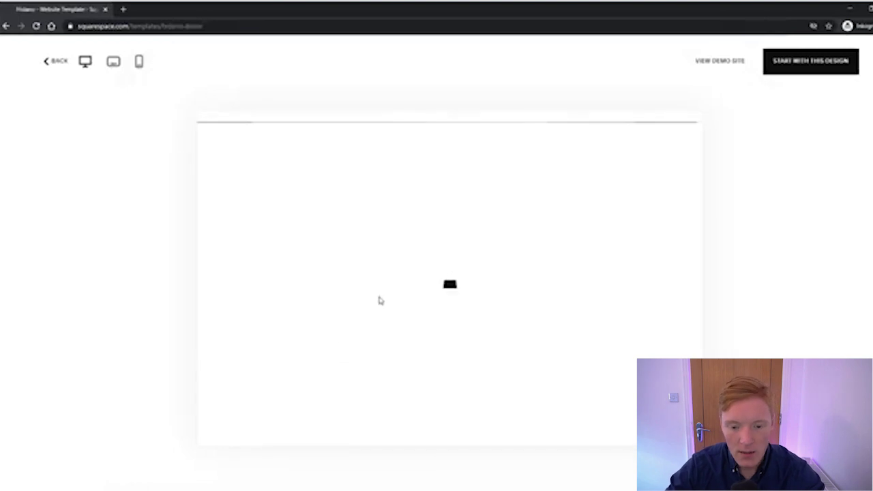
scroll(438, 269, down, 1)
scroll(447, 267, up, 1)
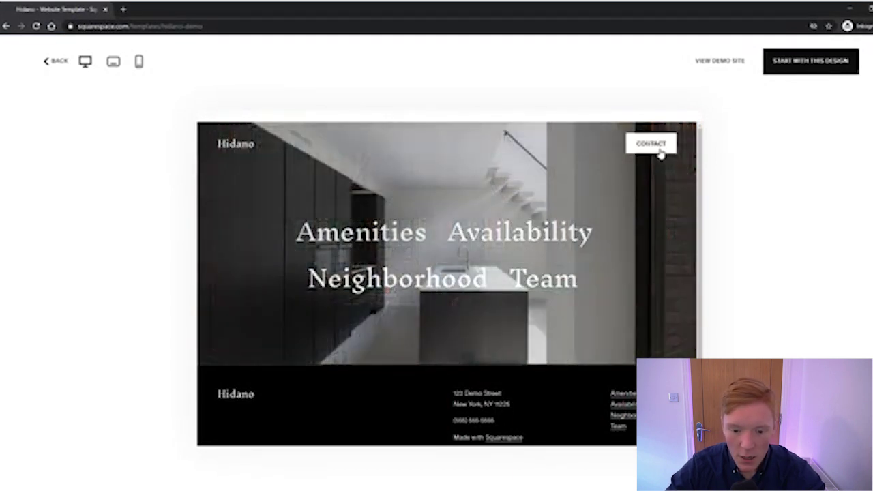
scroll(658, 153, down, 1)
drag(464, 363, 527, 440)
click(467, 376)
scroll(359, 368, up, 1)
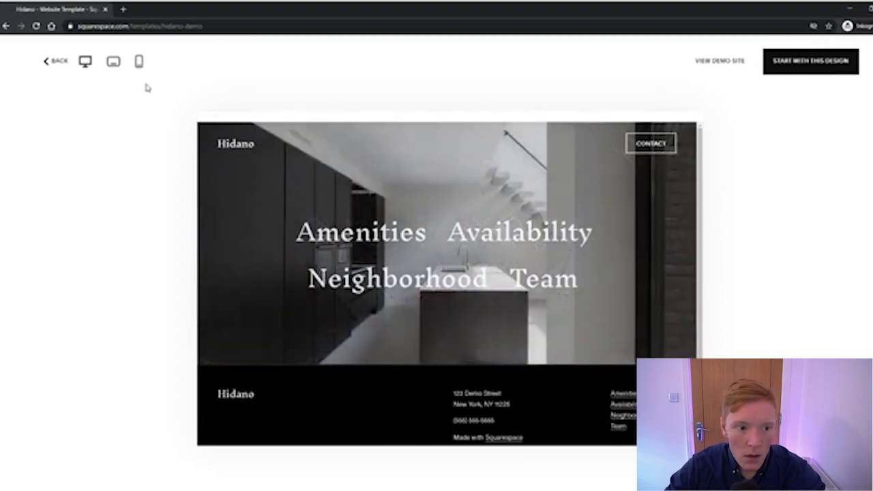
click(113, 63)
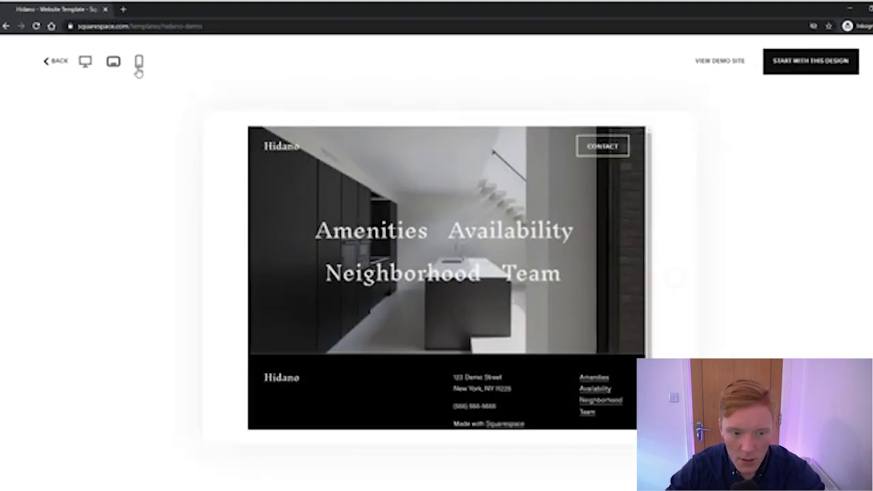
click(139, 71)
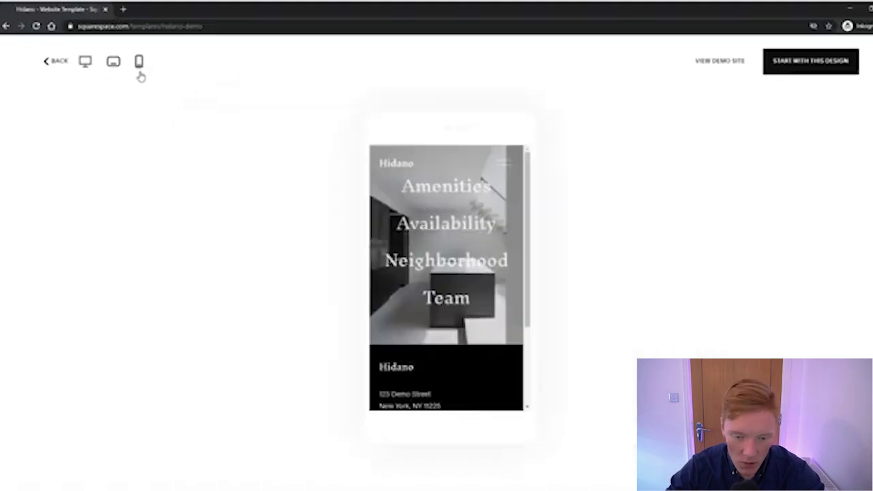
scroll(384, 225, down, 5)
scroll(411, 225, up, 5)
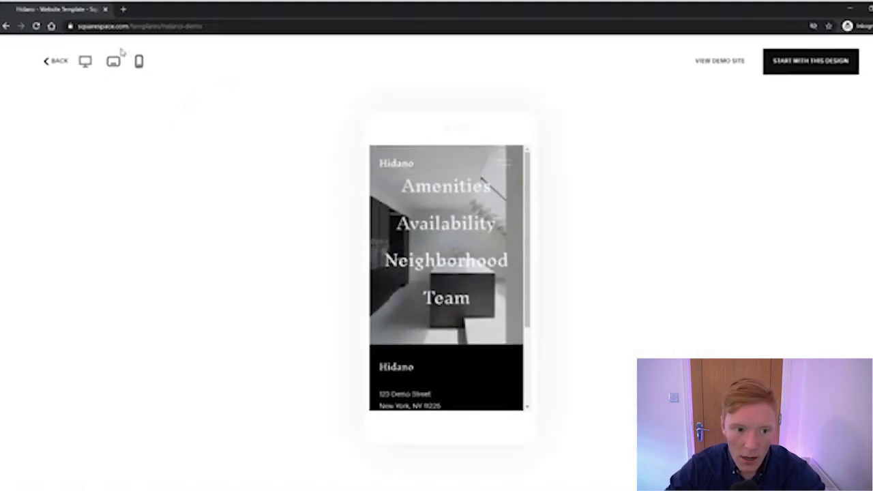
click(114, 60)
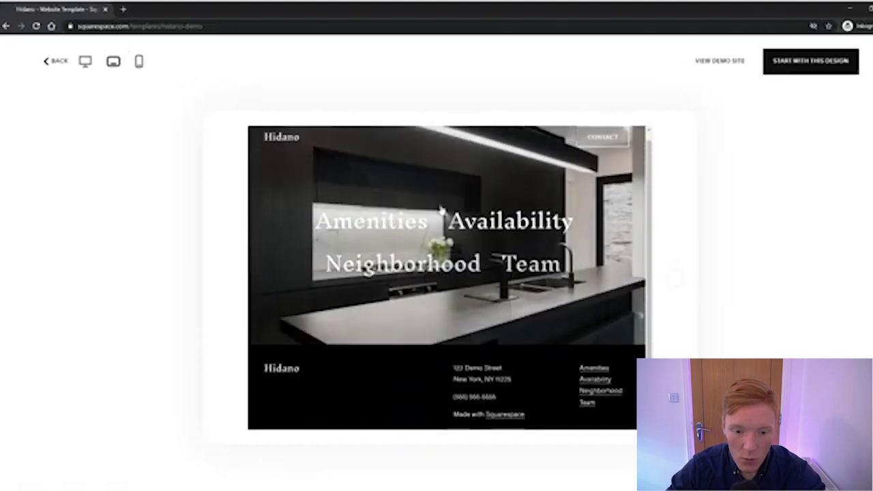
click(84, 65)
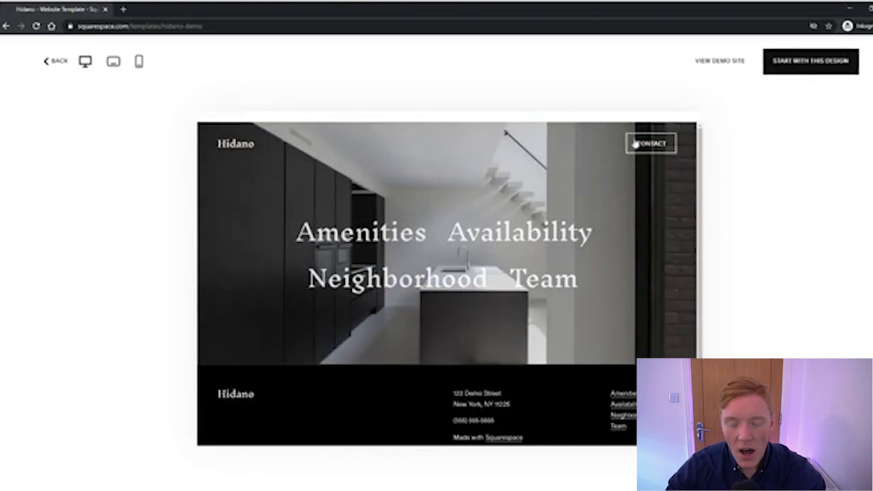
scroll(447, 185, down, 1)
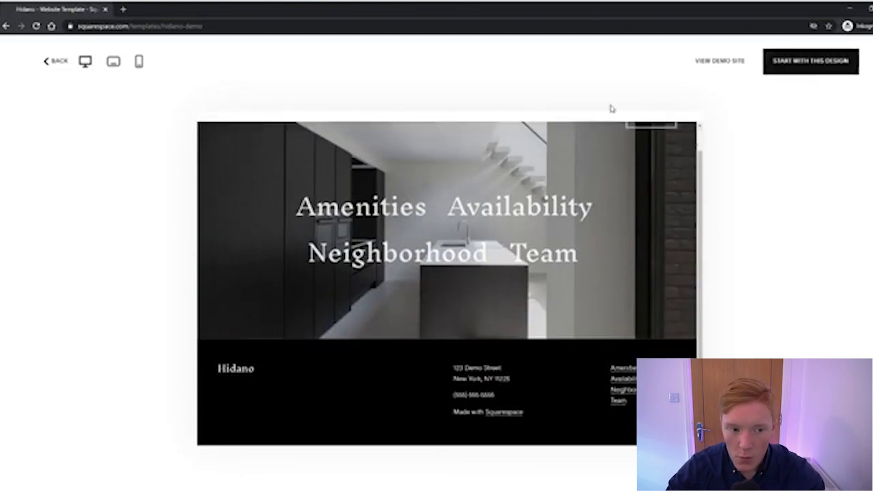
Start a site from the Hidano design and title it 'Test Video Youtube'
click(795, 68)
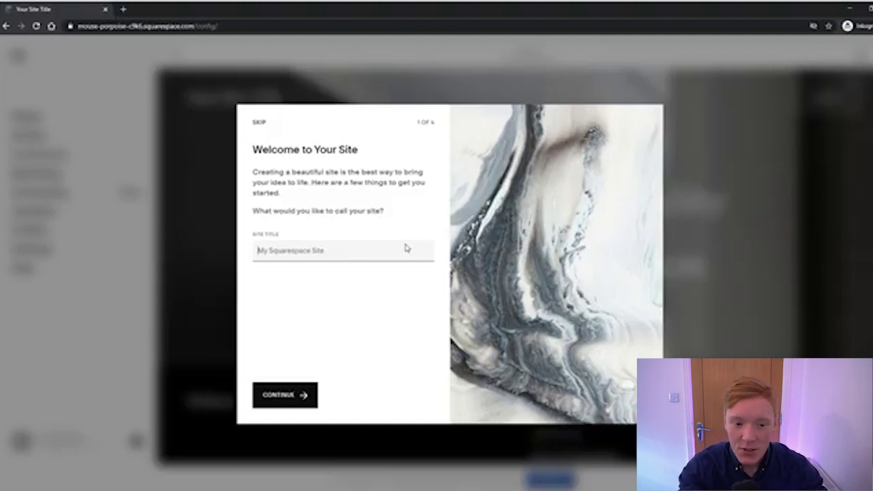
text(Test Vid)
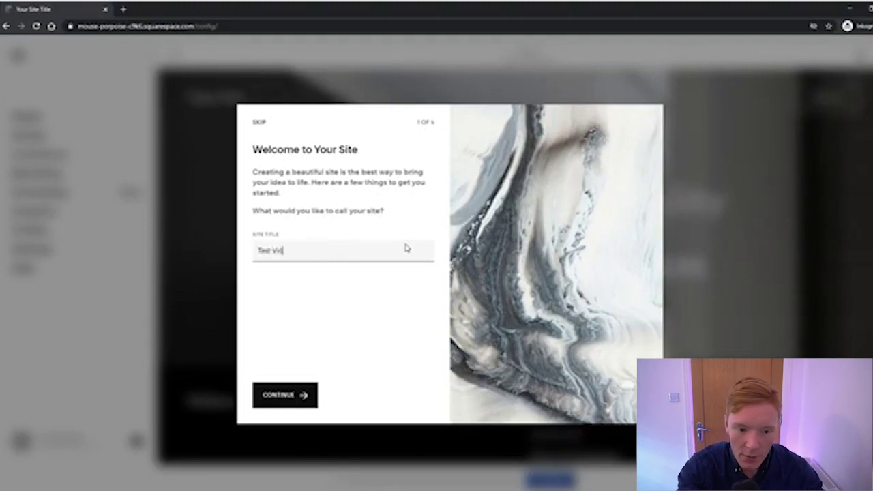
text(eo Youtube)
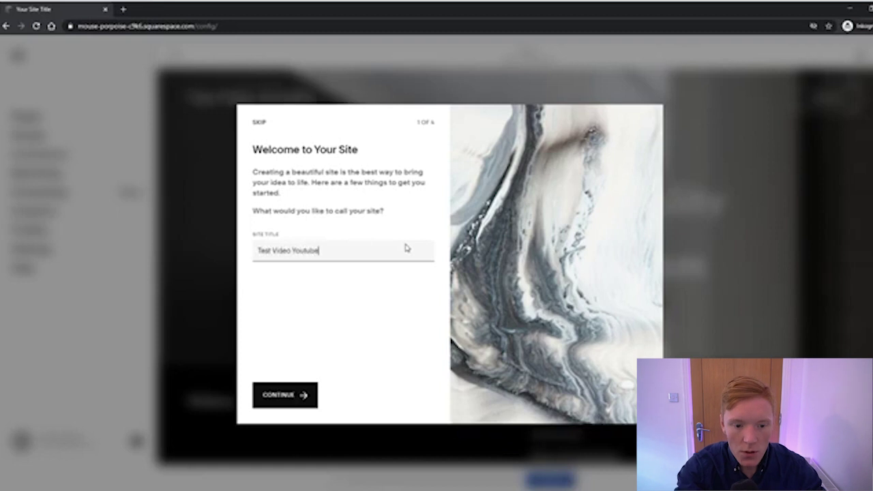
click(304, 394)
Step through the remaining welcome screens and enter the site editor
click(408, 392)
click(402, 389)
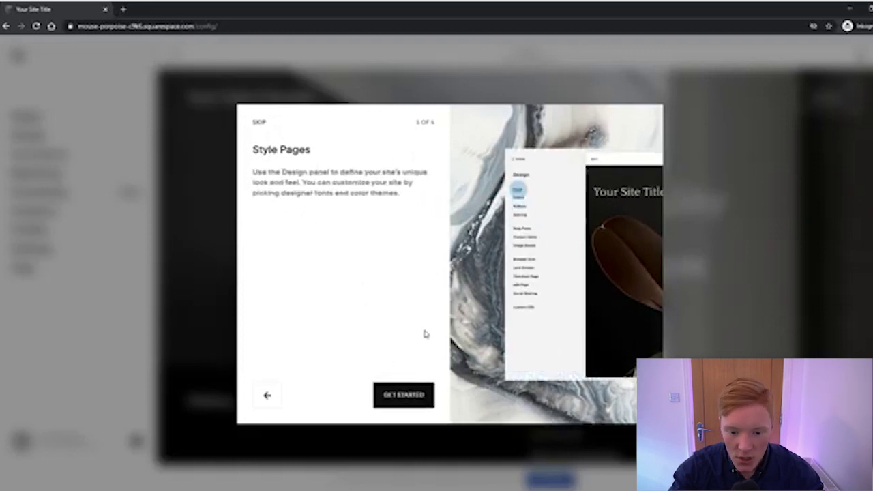
click(404, 395)
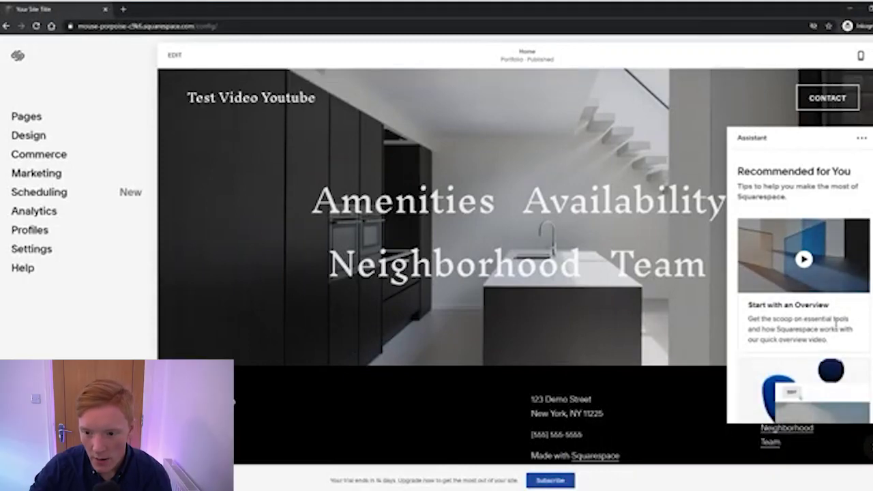
Look over the recommendations Assistant panel and close it
scroll(826, 317, down, 15)
scroll(811, 316, down, 15)
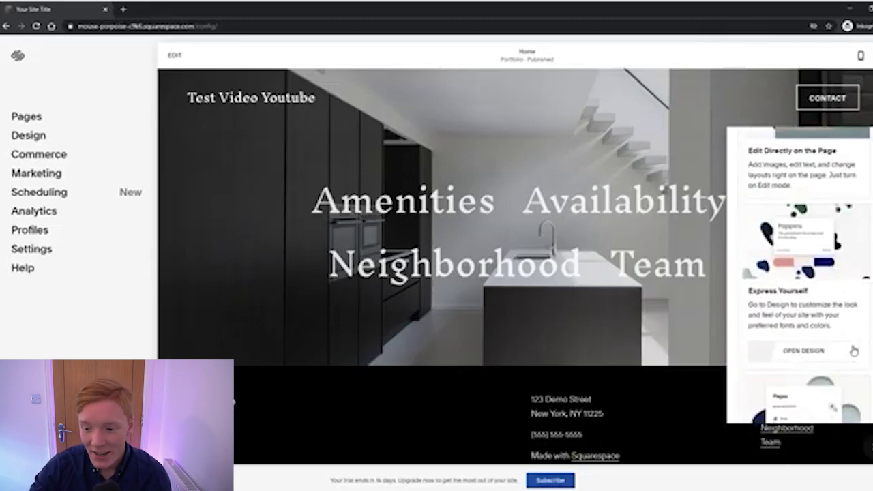
scroll(855, 350, up, 5)
click(871, 448)
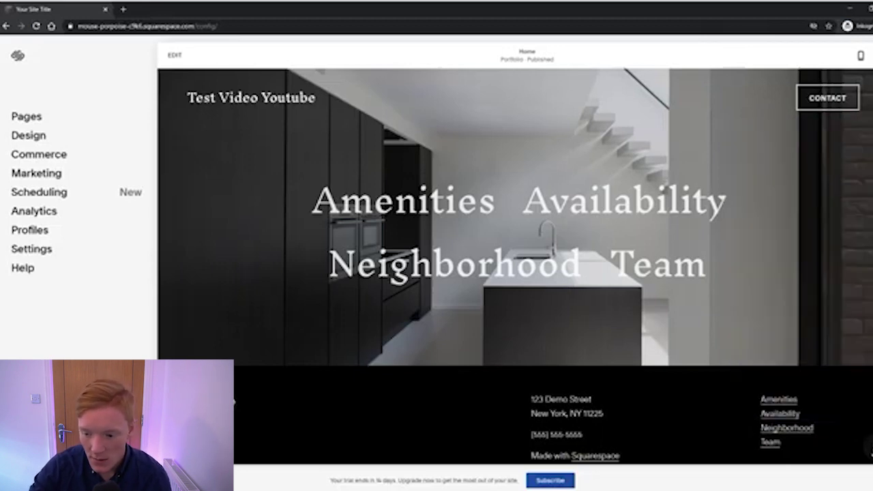
click(870, 448)
click(870, 448)
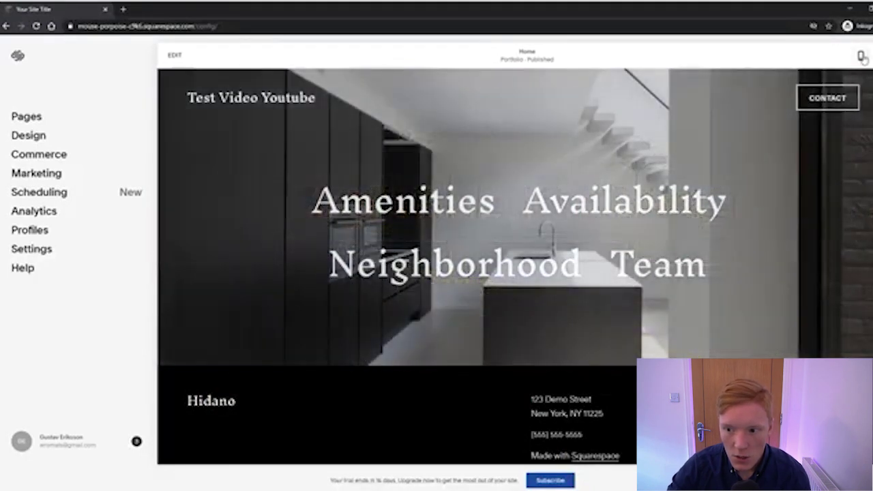
Check the home page in Mobile view, then return to Desktop view
click(861, 56)
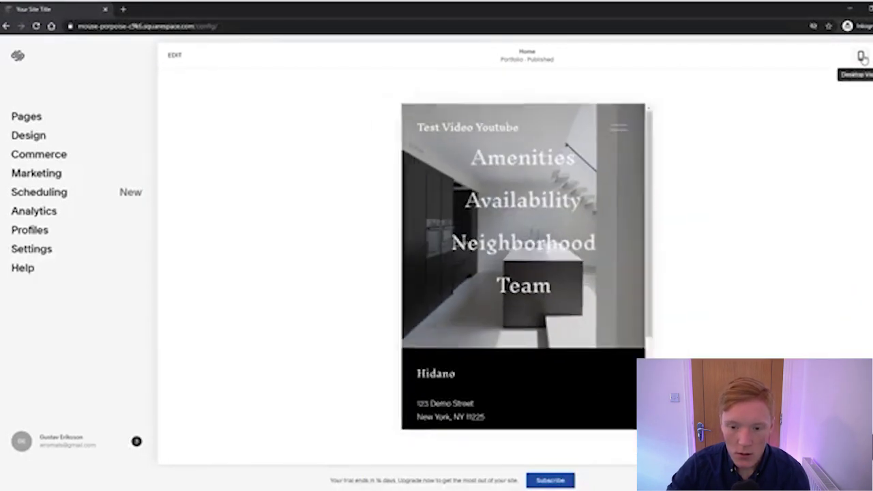
scroll(548, 199, down, 3)
scroll(546, 196, up, 3)
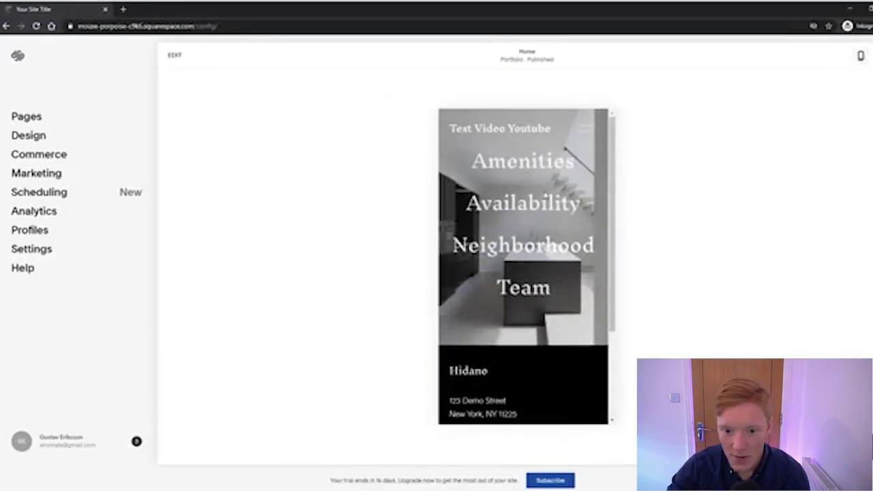
scroll(546, 195, down, 2)
scroll(545, 195, up, 2)
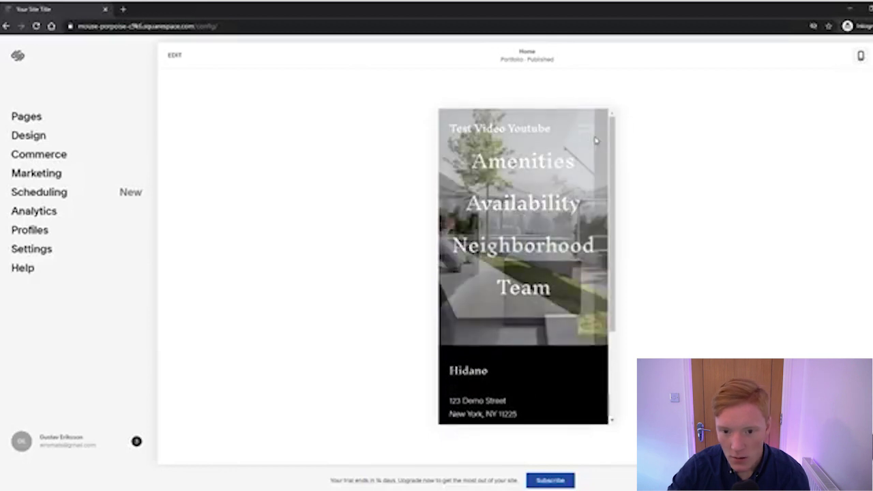
scroll(590, 144, down, 3)
click(860, 57)
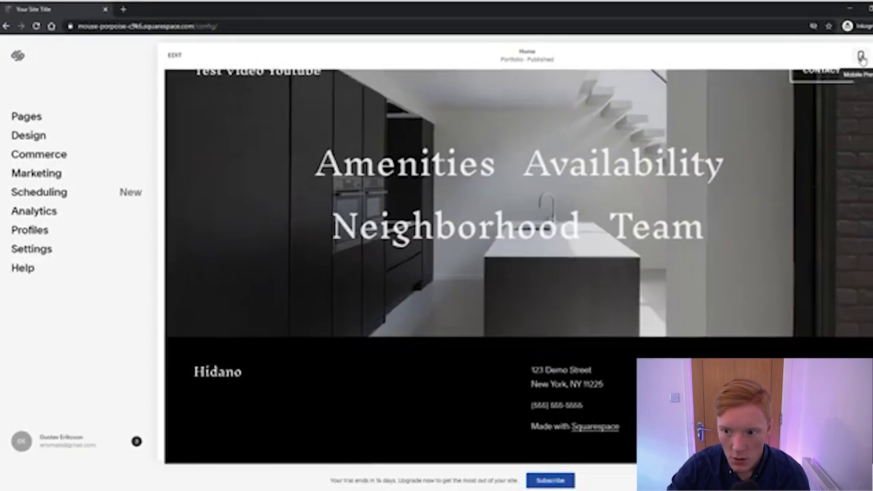
scroll(727, 135, up, 2)
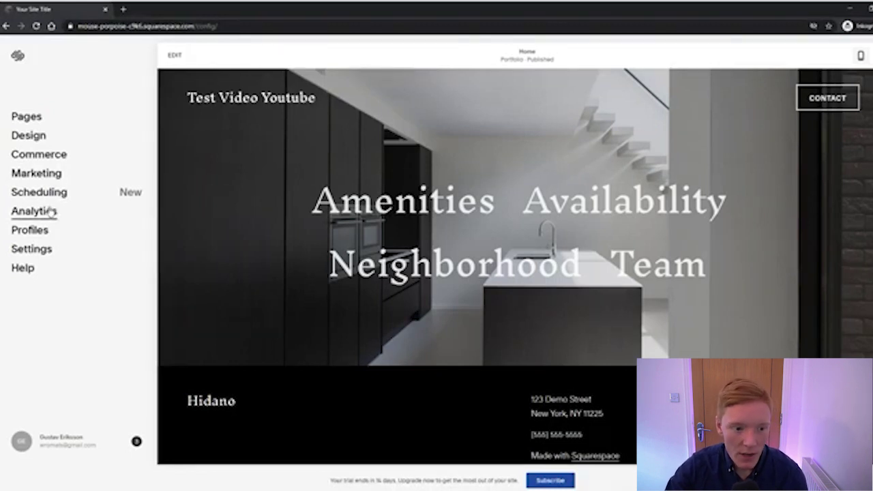
Open the Contact page from the Pages list and scroll through it
click(27, 117)
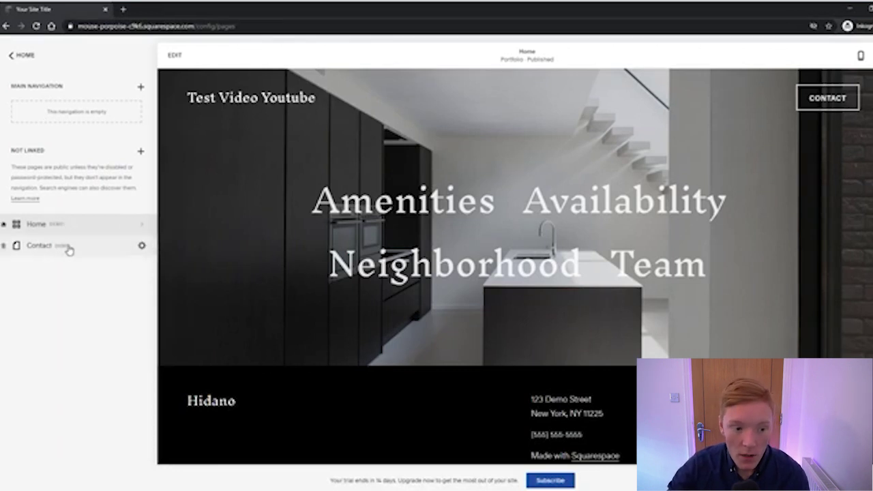
click(69, 249)
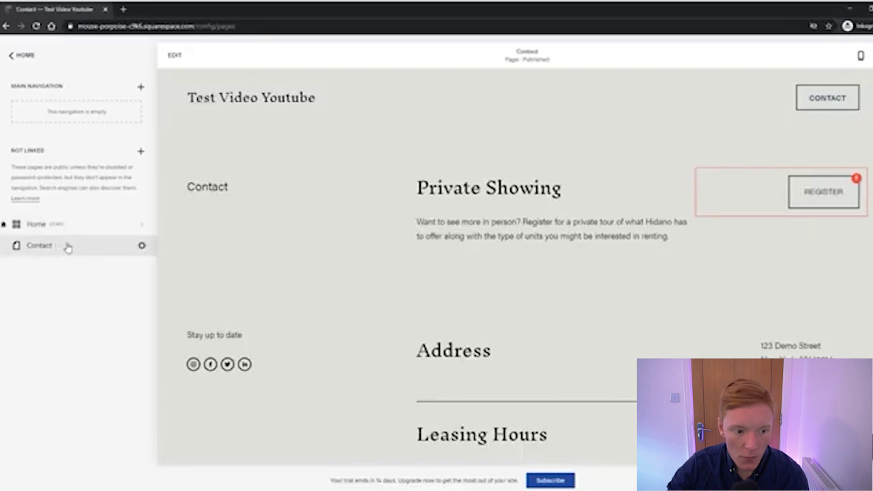
scroll(501, 199, down, 3)
scroll(481, 190, up, 3)
scroll(457, 155, down, 3)
scroll(477, 165, up, 3)
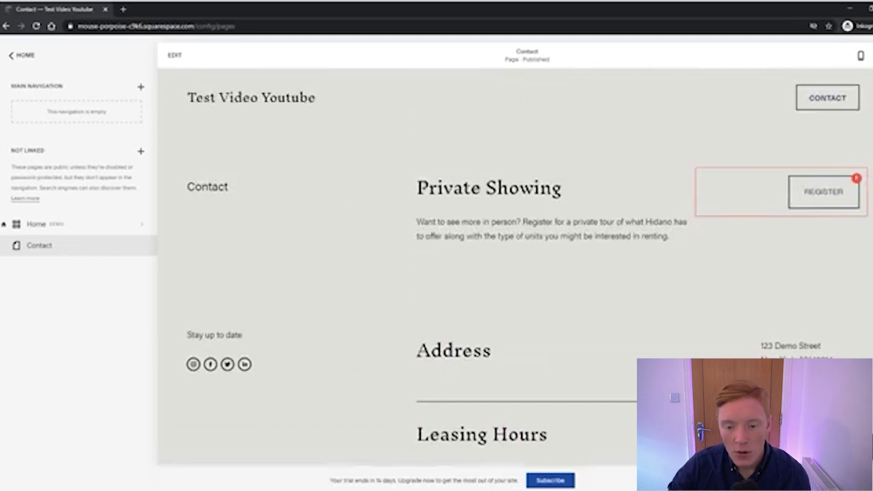
scroll(477, 184, down, 3)
scroll(535, 211, up, 3)
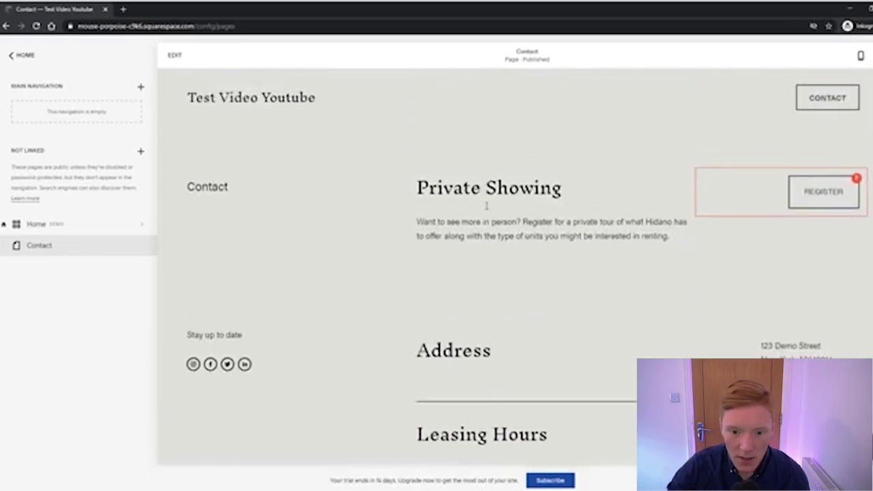
Highlight Private Showing, footer and site-title text, then go back to the Home page
drag(464, 183, 562, 188)
scroll(373, 163, down, 3)
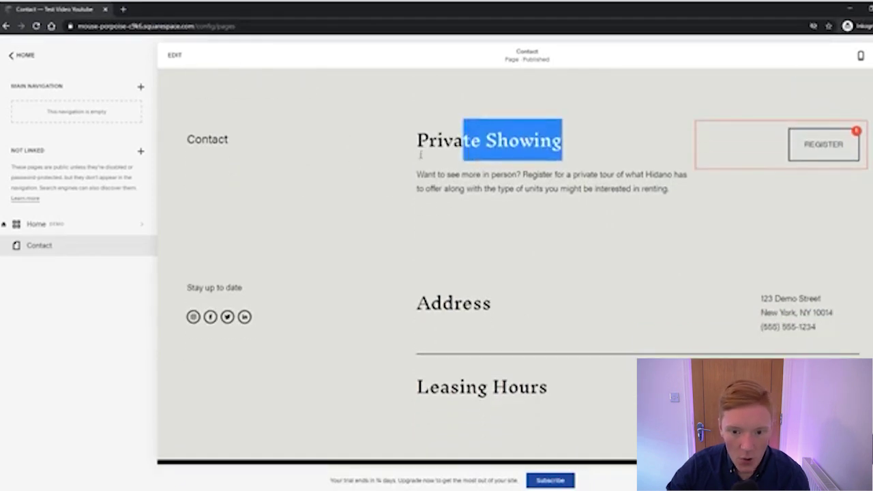
scroll(467, 129, up, 3)
drag(424, 222, 580, 225)
scroll(587, 205, down, 3)
scroll(777, 197, up, 3)
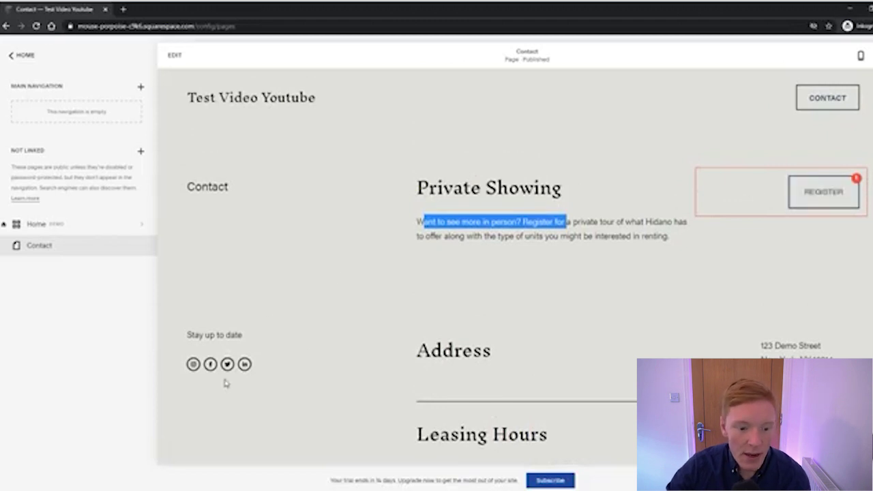
drag(193, 333, 354, 327)
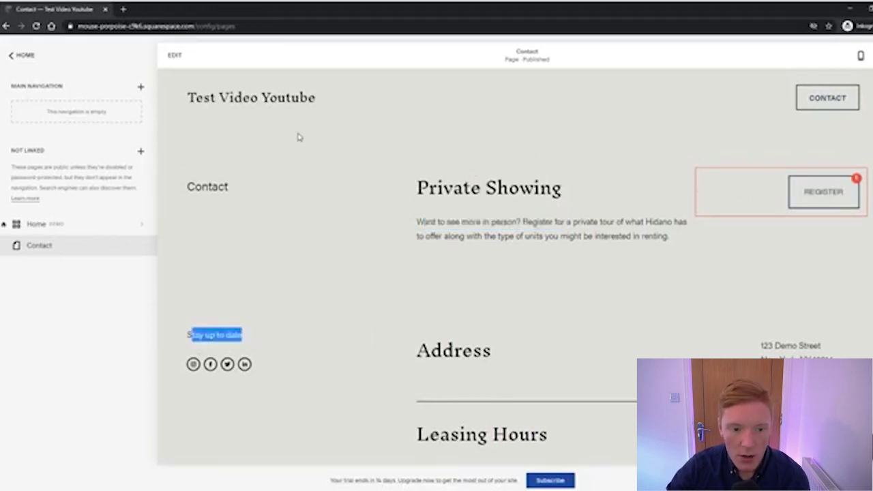
drag(364, 102, 185, 94)
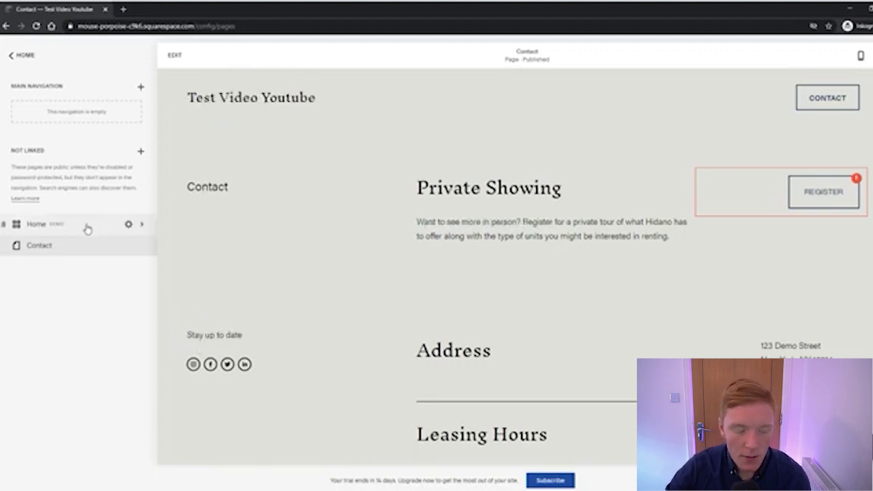
click(87, 227)
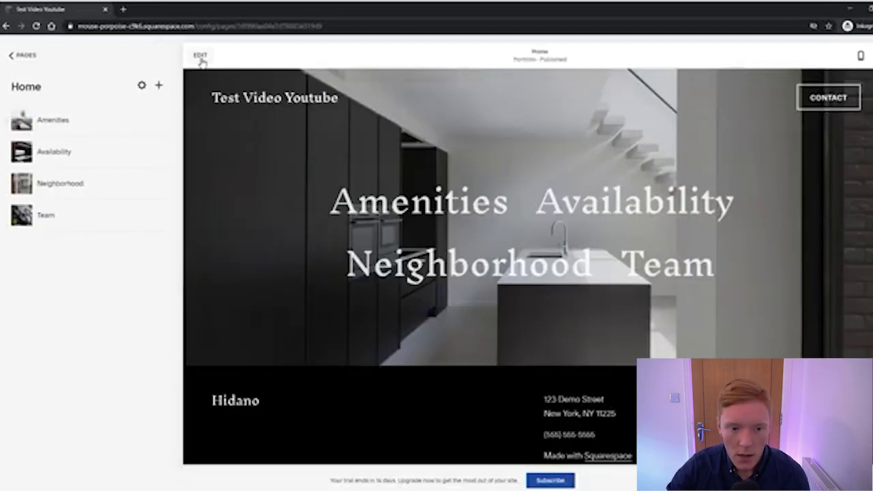
Enter edit mode on Home and open Add a Section below the hero
click(201, 57)
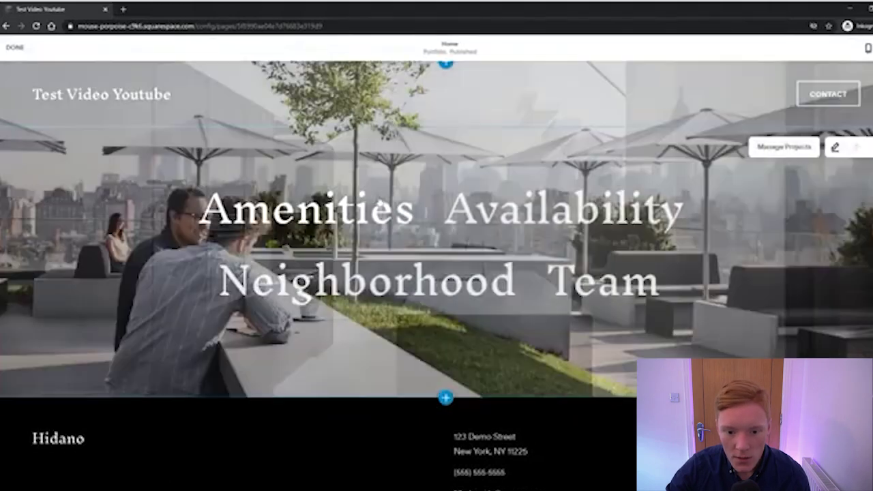
scroll(477, 341, down, 2)
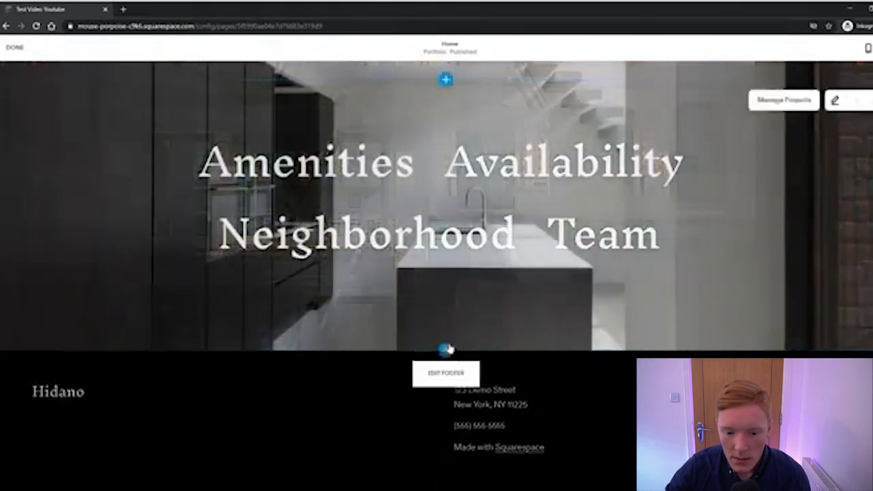
scroll(451, 353, up, 2)
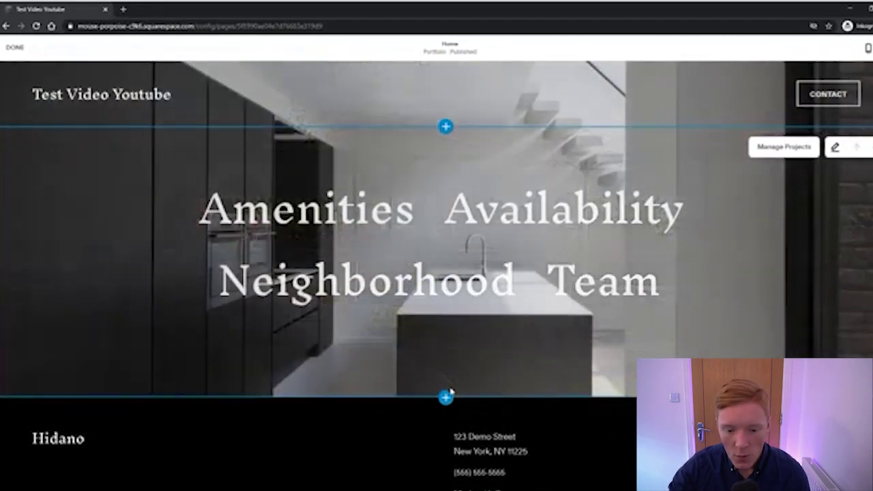
scroll(457, 356, down, 1)
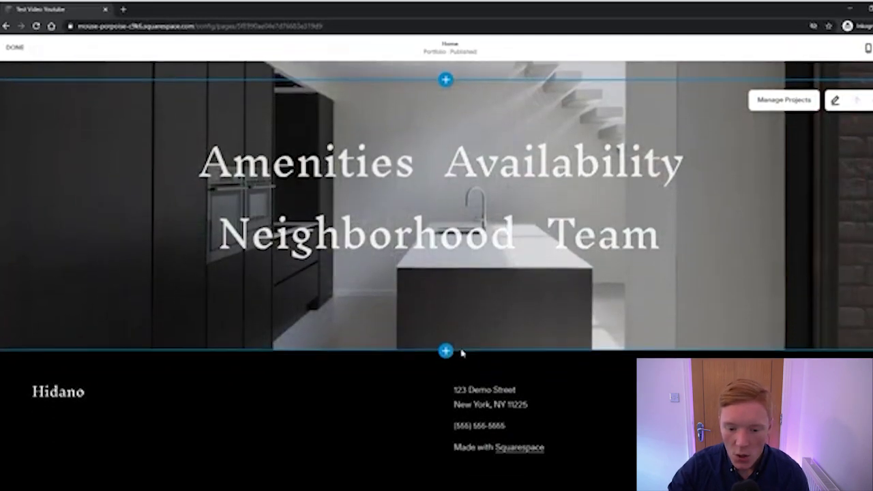
scroll(472, 288, up, 1)
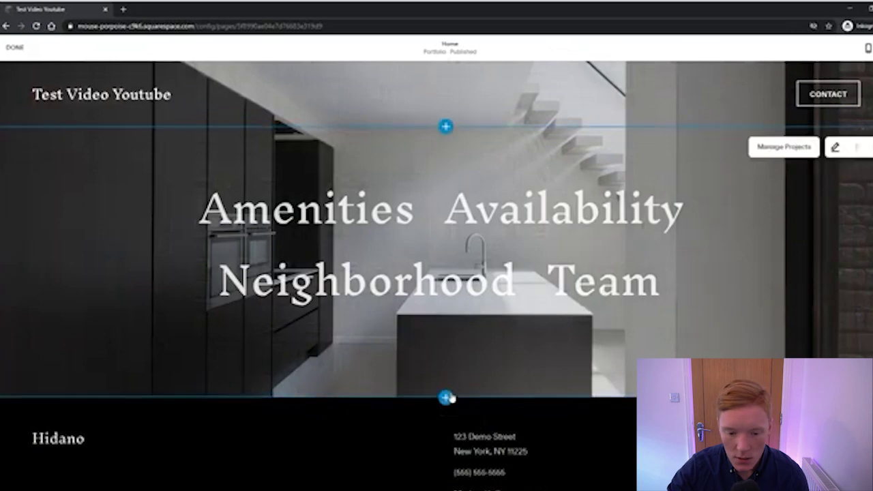
click(449, 397)
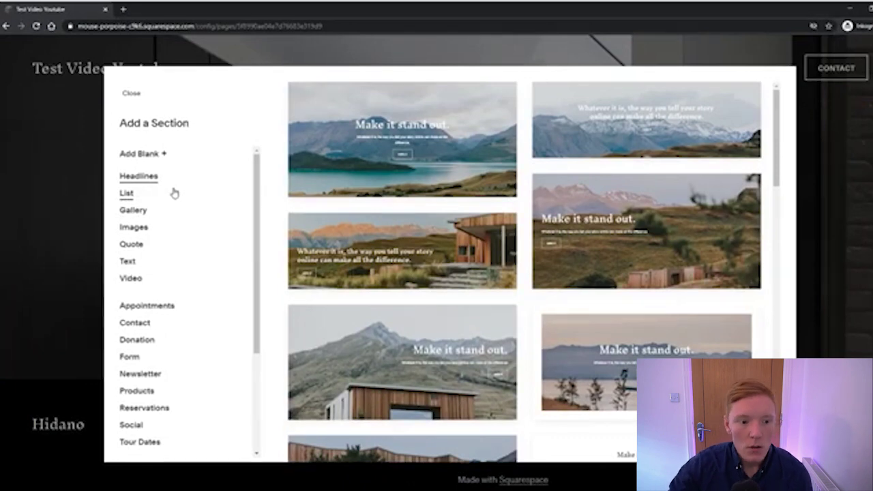
Browse the List, Gallery, Image, Video, Appointment, Contact and Donation section layouts
click(129, 194)
click(135, 211)
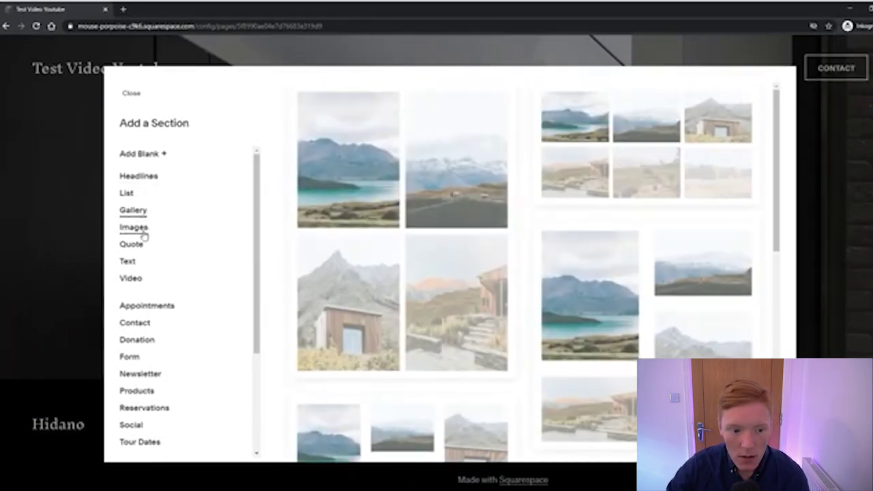
click(140, 229)
click(133, 277)
scroll(155, 273, down, 1)
click(149, 260)
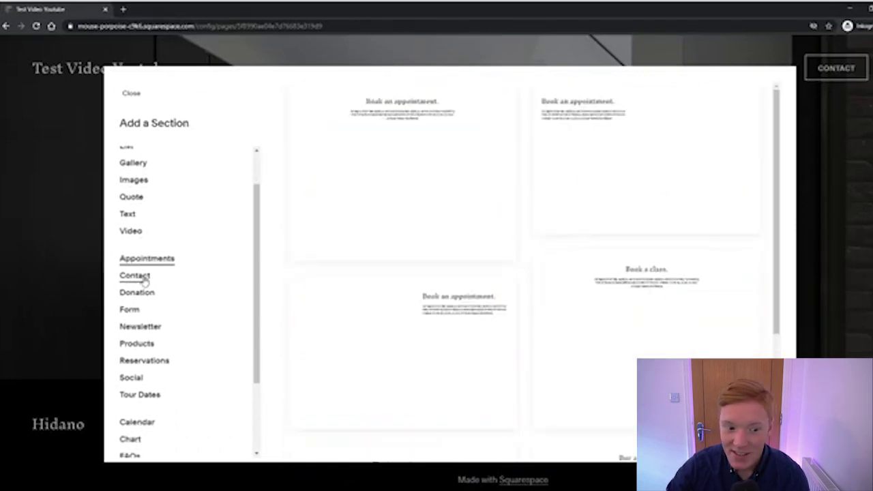
click(136, 275)
click(140, 293)
Browse the Newsletter, Products, Reservations, Social and Tour Dates section layouts
click(145, 328)
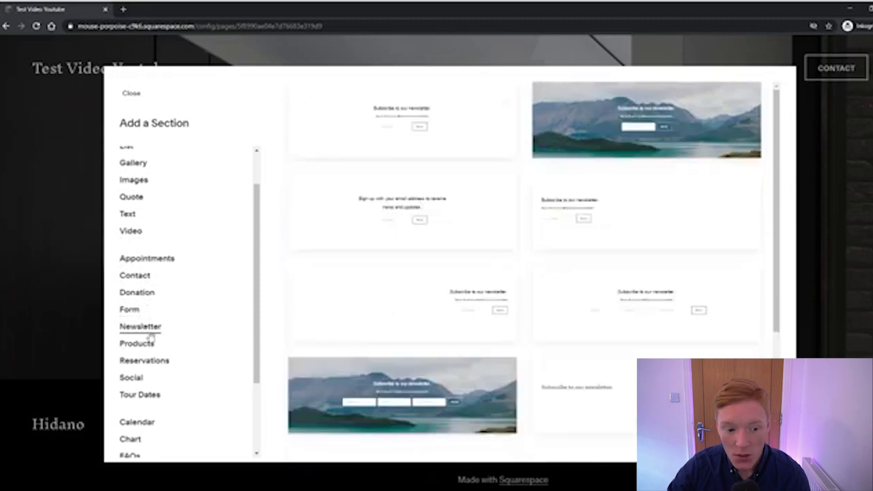
click(151, 345)
scroll(152, 342, down, 1)
click(150, 316)
click(145, 330)
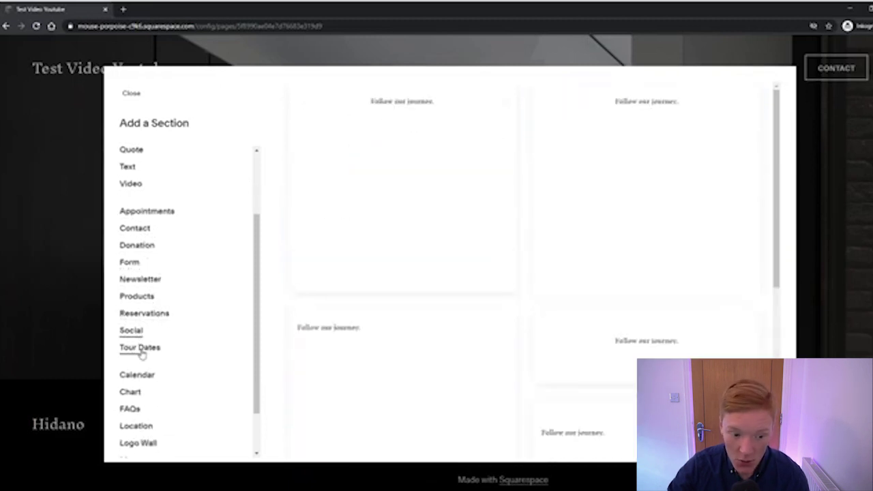
click(141, 348)
scroll(146, 344, down, 2)
Browse Calendar, Chart, FAQs, Location, Logo Wall, Menu and Music, ending on Pricing layouts
click(145, 320)
click(136, 336)
click(146, 353)
click(139, 370)
click(149, 387)
click(133, 405)
click(134, 422)
click(137, 440)
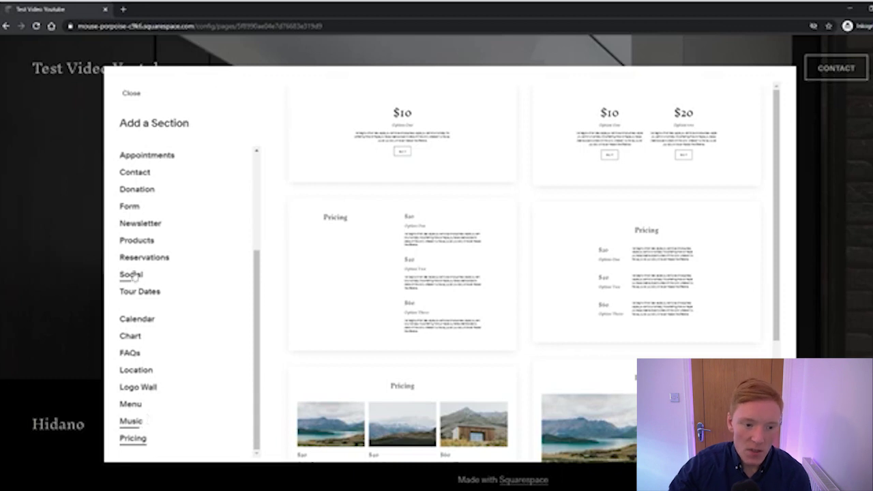
scroll(171, 239, up, 3)
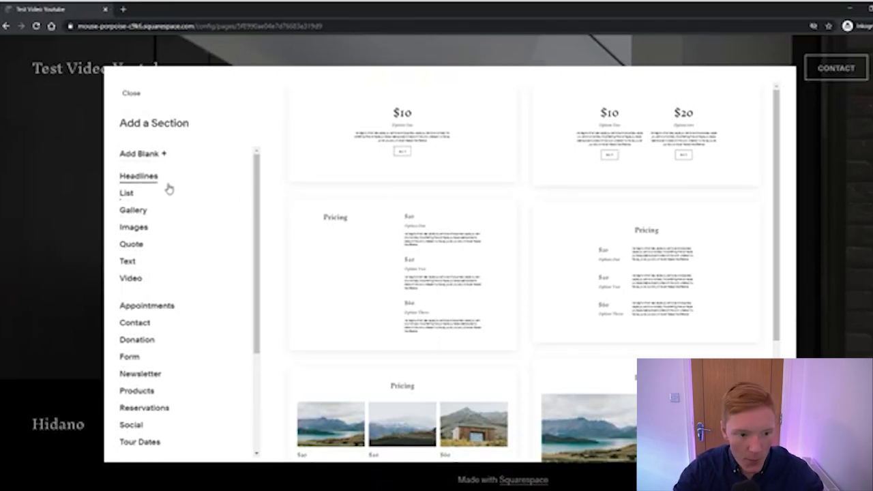
Insert the three-image 'Make it stand out.' layout from the List section options
click(128, 197)
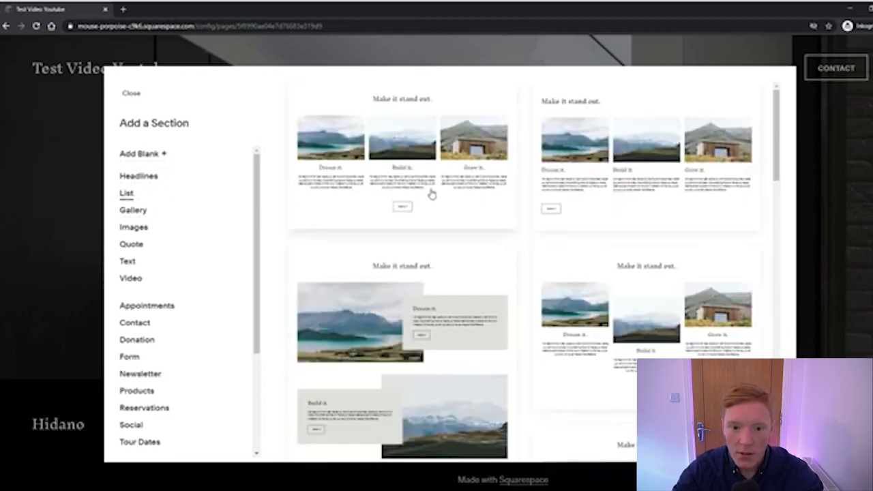
scroll(444, 167, down, 2)
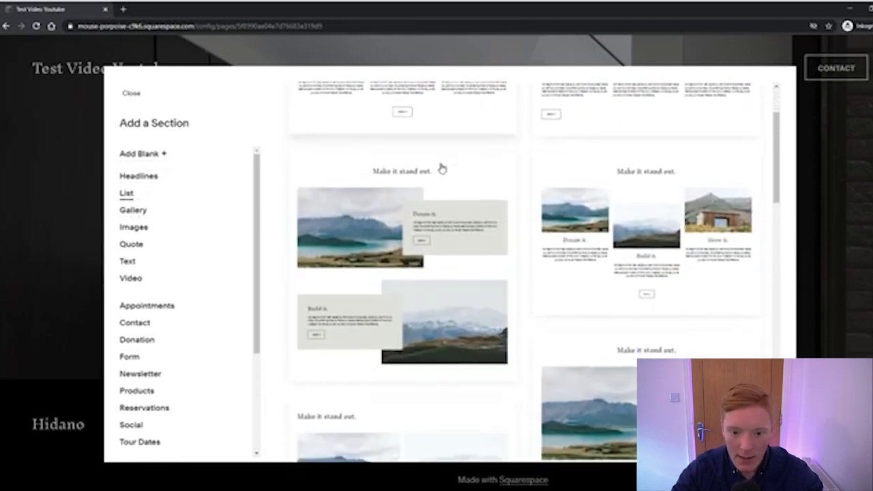
scroll(518, 193, up, 2)
scroll(648, 232, down, 1)
scroll(672, 244, down, 3)
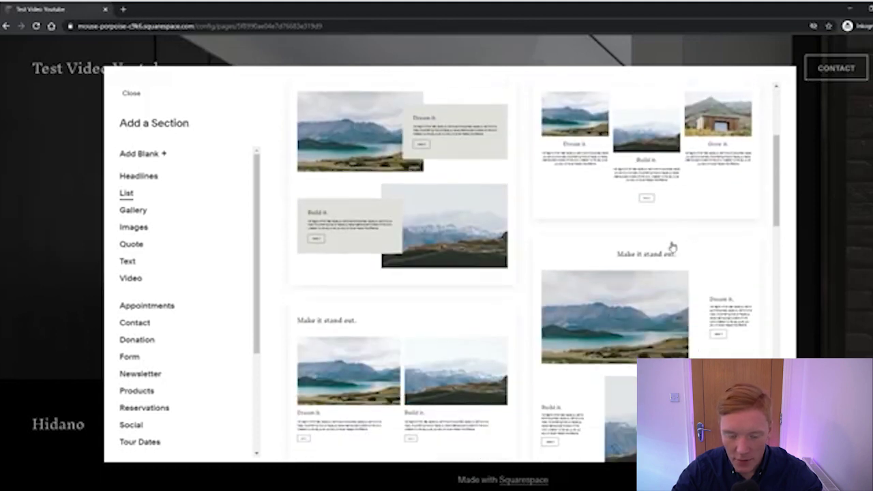
scroll(626, 244, up, 4)
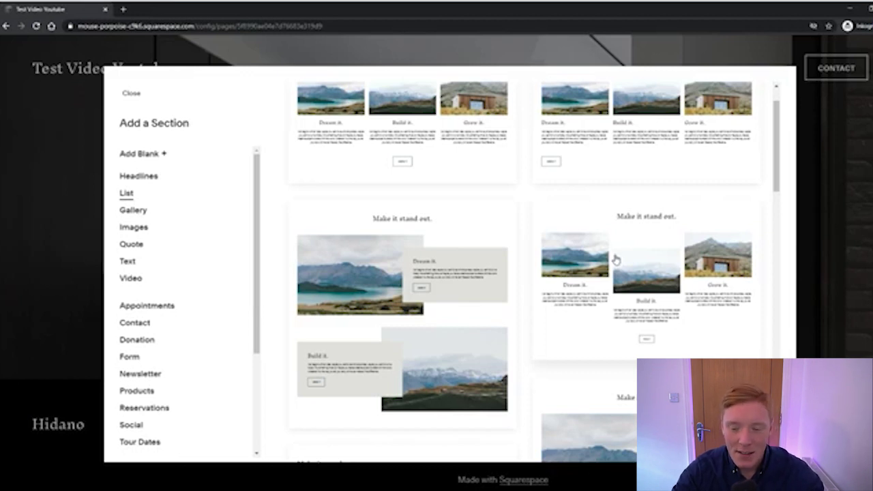
scroll(643, 281, up, 1)
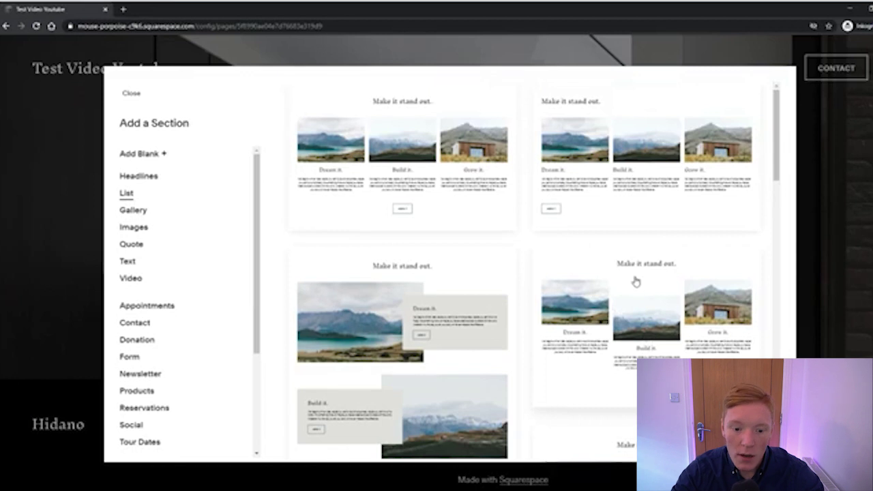
scroll(634, 283, down, 3)
scroll(625, 261, up, 2)
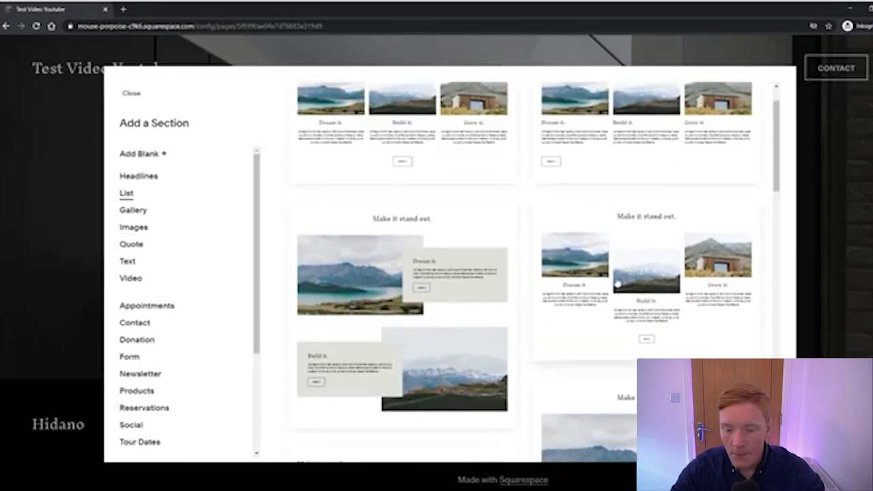
scroll(616, 279, down, 3)
scroll(615, 276, down, 6)
scroll(590, 274, up, 7)
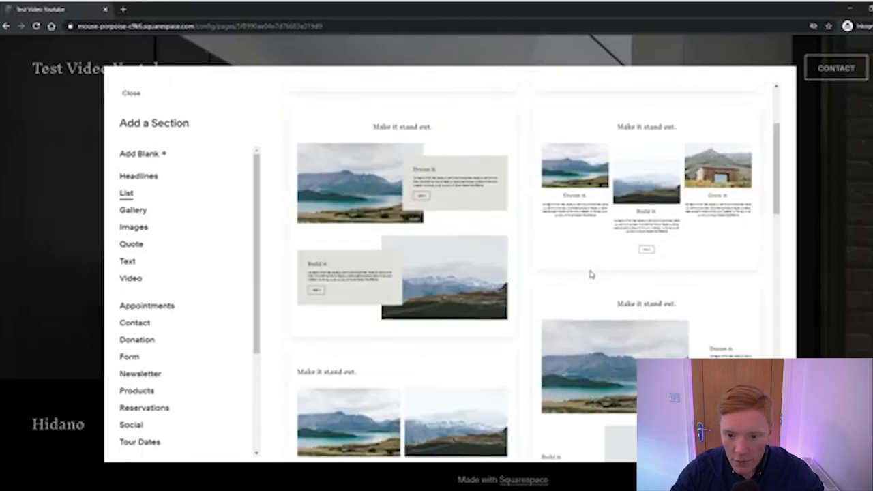
scroll(593, 274, up, 3)
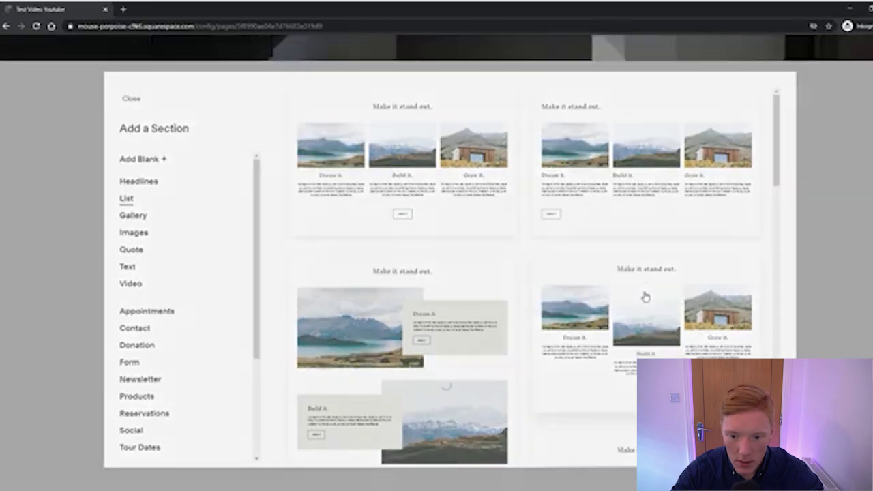
click(644, 296)
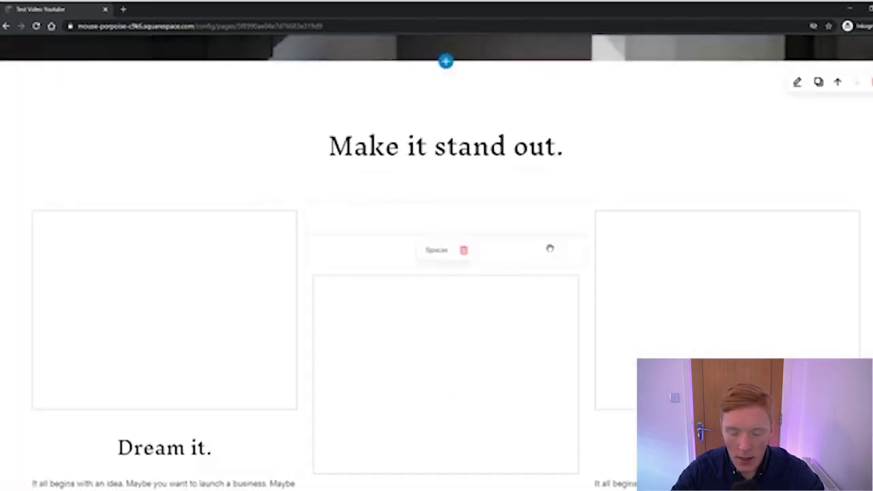
Review the Dream it, Build it, Grow it columns, then edit the Heading 2 'Make it stand out.' text
scroll(566, 254, up, 10)
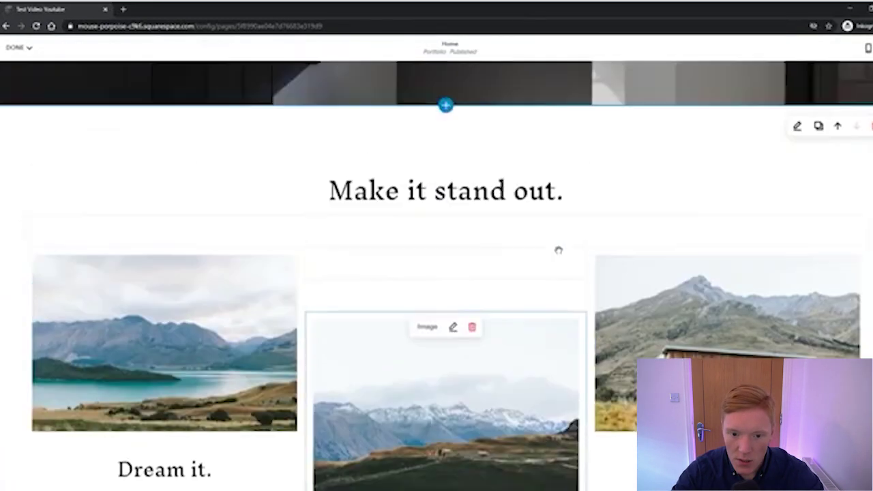
scroll(670, 279, down, 5)
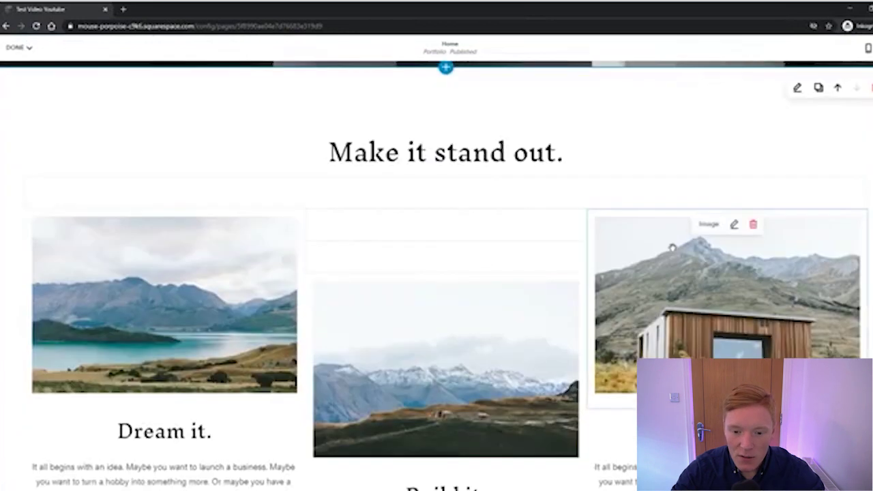
scroll(673, 250, up, 4)
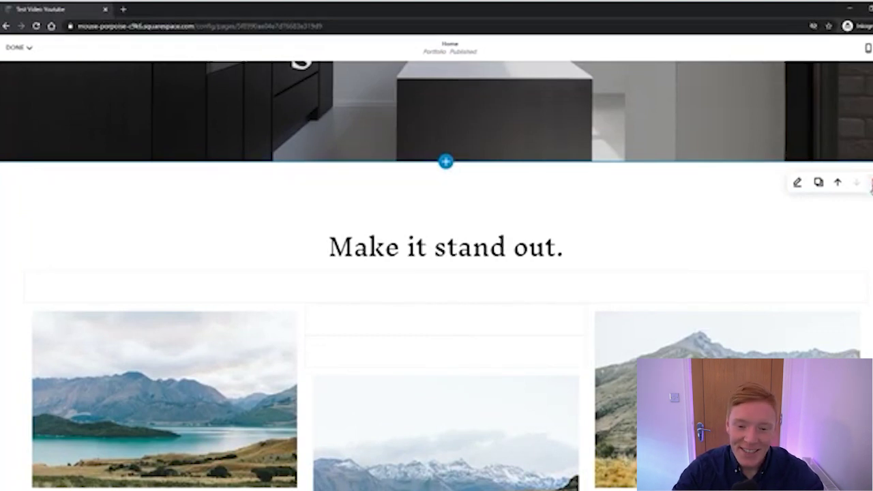
scroll(593, 218, down, 2)
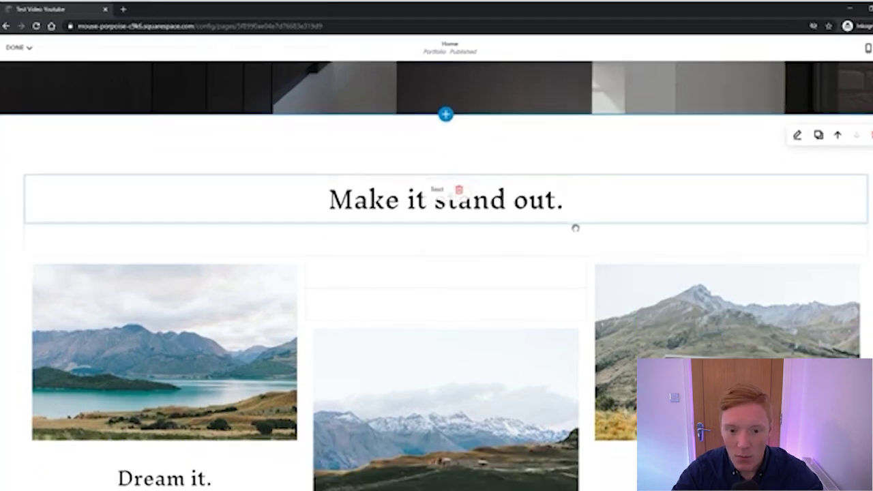
scroll(463, 294, down, 6)
scroll(433, 272, up, 7)
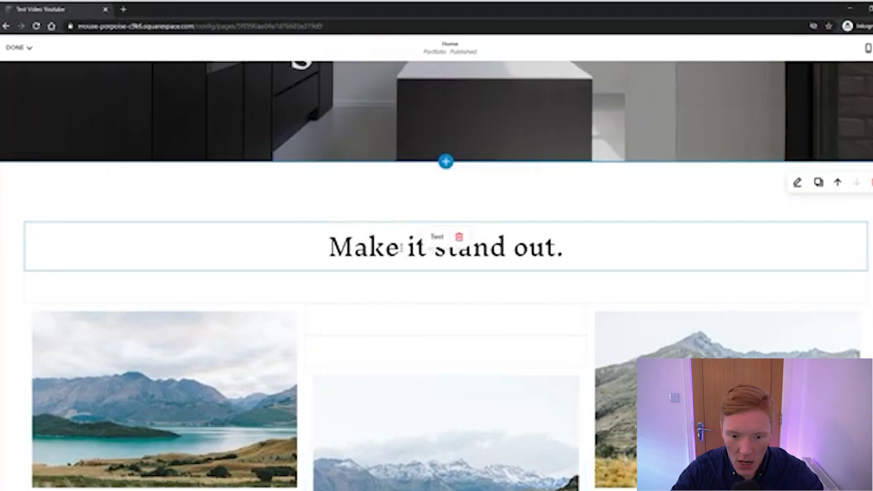
scroll(406, 251, down, 3)
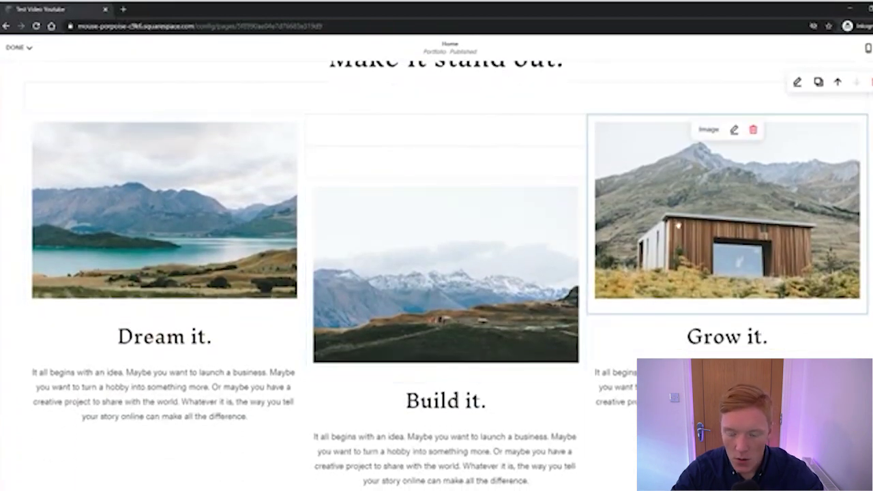
scroll(444, 382, down, 2)
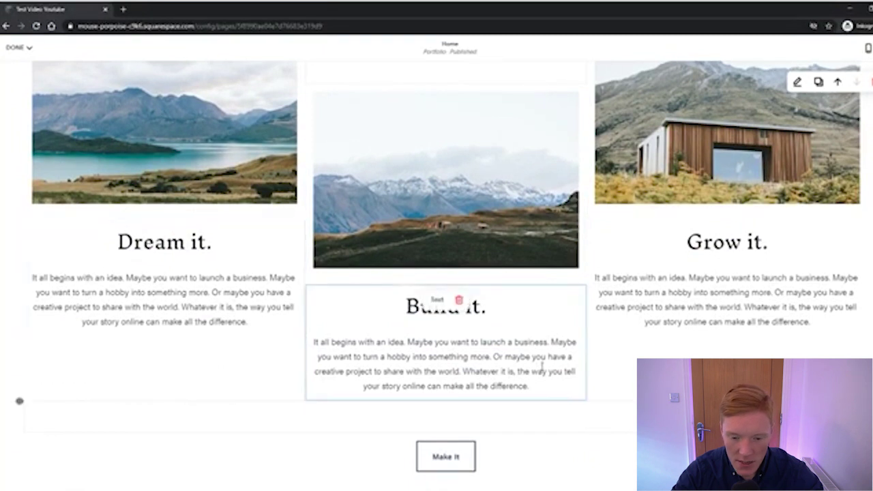
scroll(447, 382, down, 2)
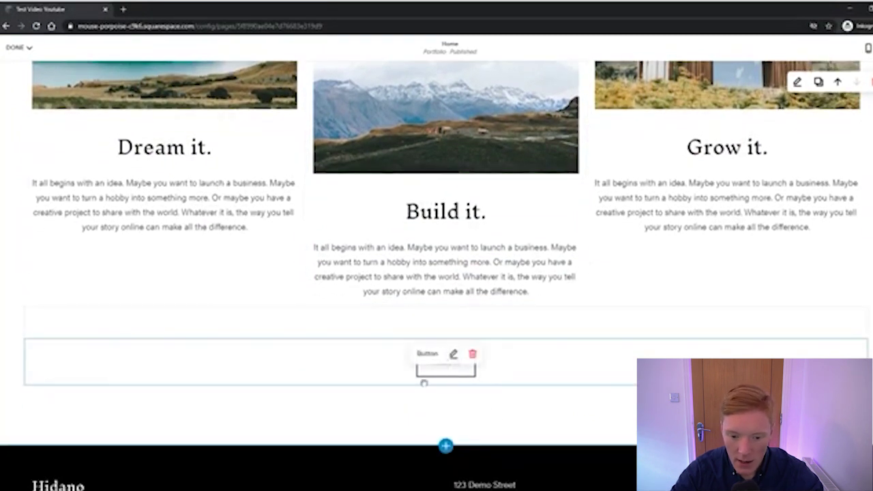
scroll(460, 341, up, 1)
scroll(458, 334, up, 1)
scroll(460, 341, down, 3)
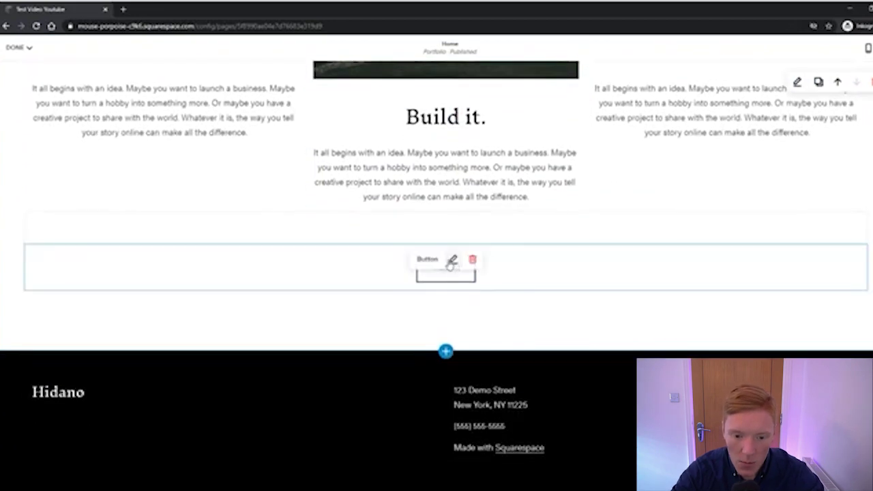
scroll(450, 267, up, 7)
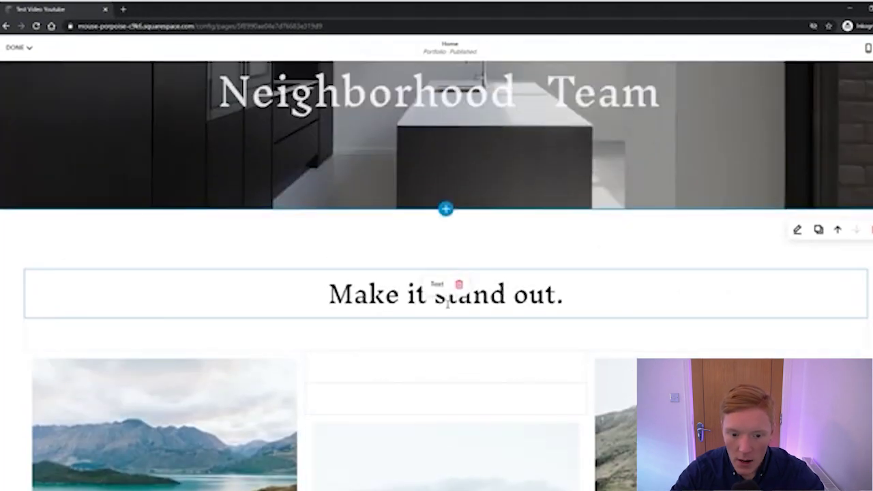
scroll(466, 305, up, 2)
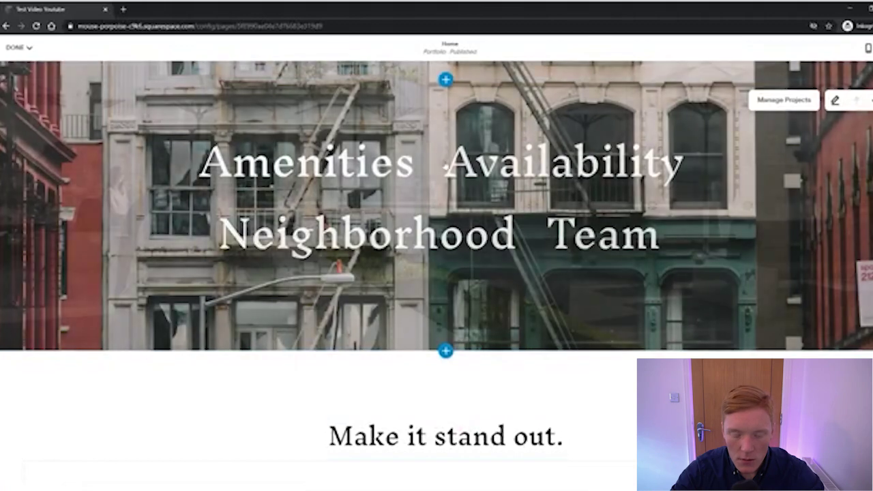
scroll(455, 169, down, 1)
scroll(529, 162, up, 2)
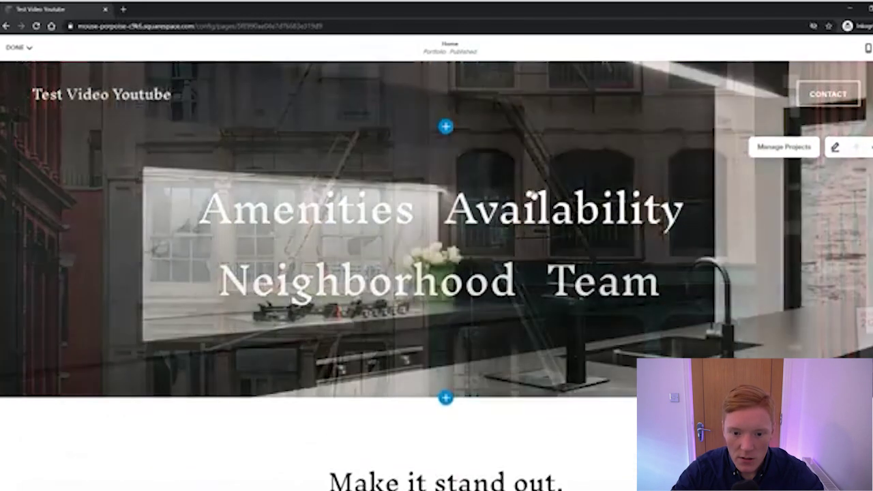
scroll(498, 195, down, 4)
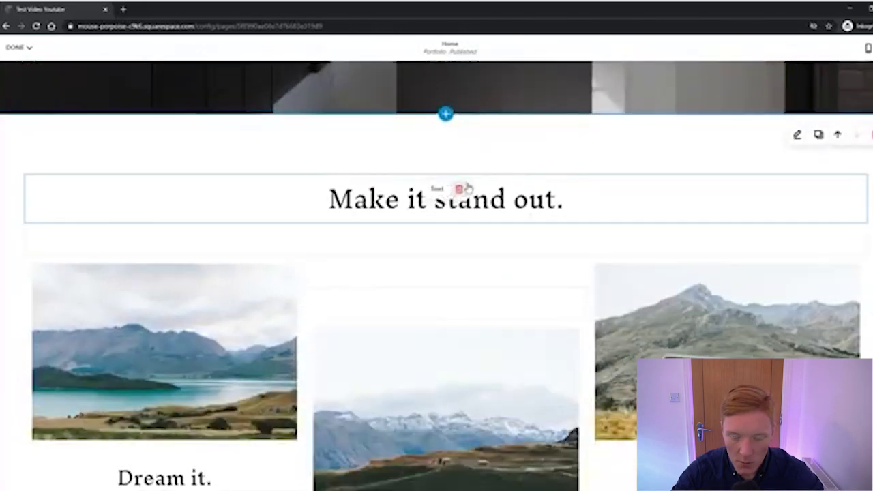
click(431, 201)
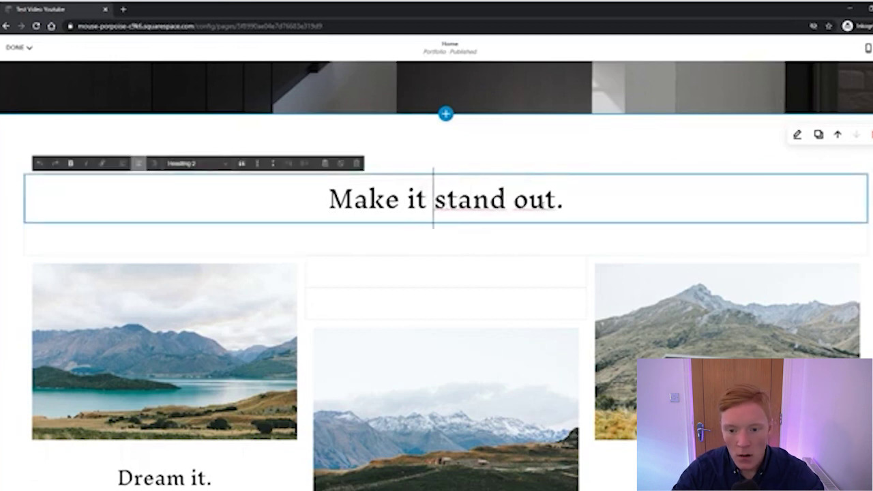
Replace the heading text with 'What makes our aparments so great!' and select it
drag(565, 198, 288, 200)
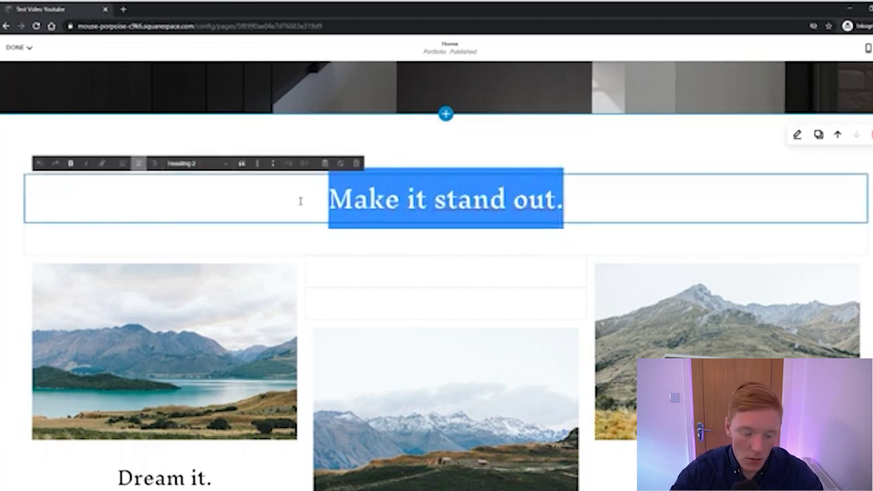
key(BackSpace)
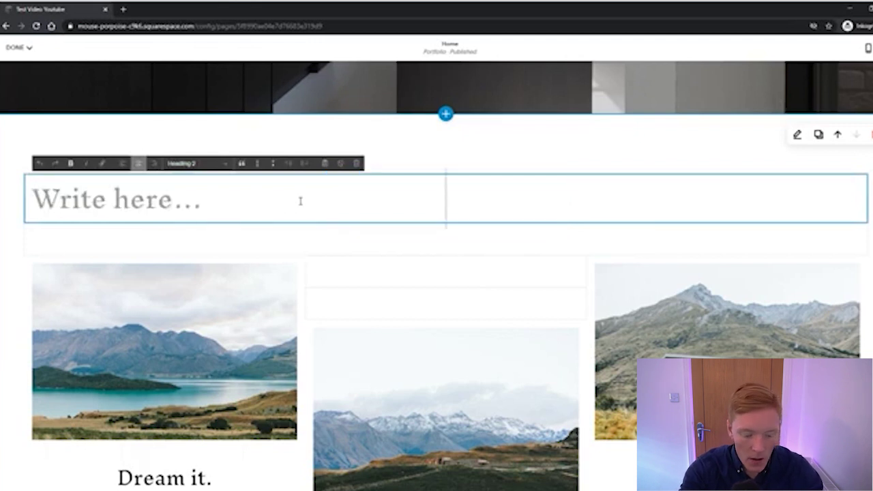
text(What makes ou)
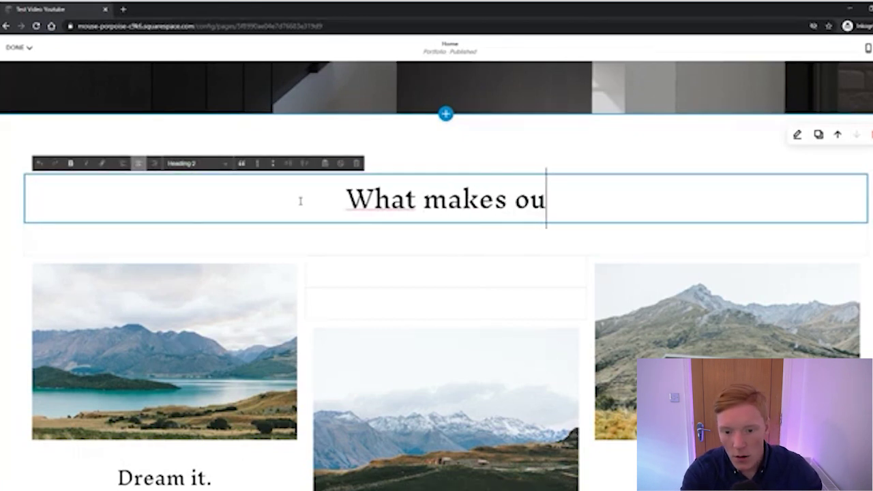
text(r aparments so great!)
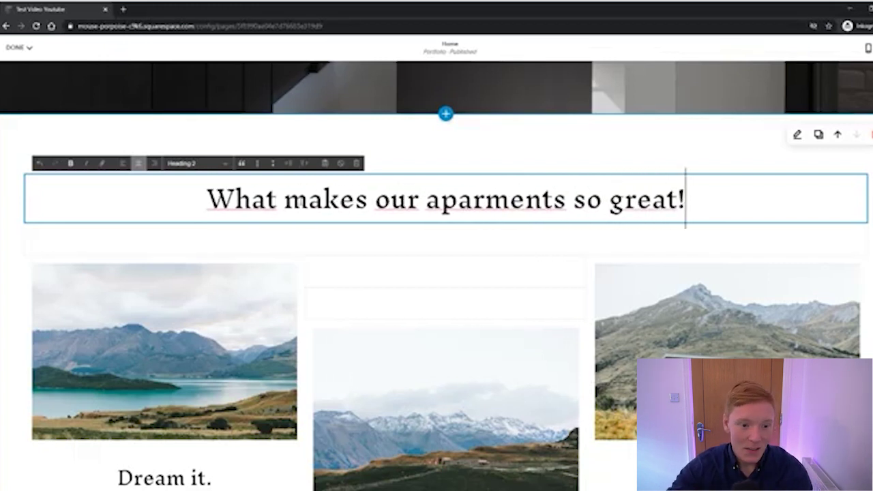
triple_click(429, 202)
click(321, 201)
drag(208, 200, 691, 220)
click(565, 201)
drag(207, 200, 688, 199)
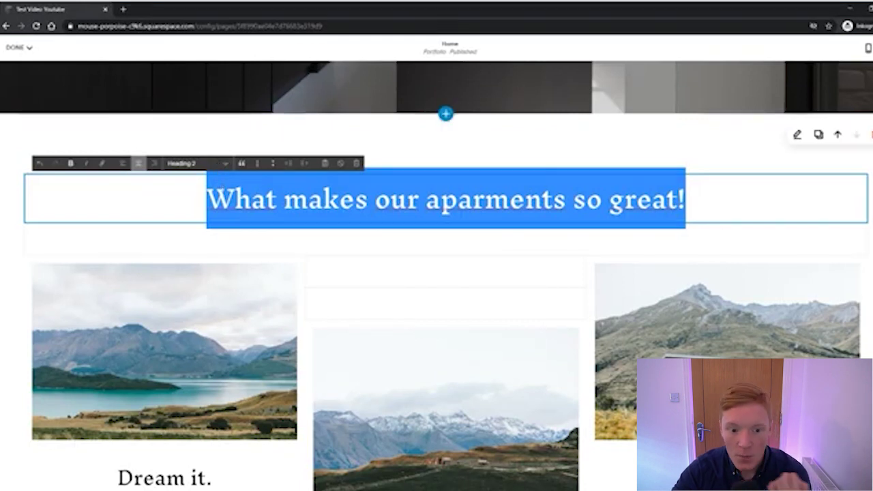
click(249, 199)
drag(206, 199, 687, 225)
scroll(686, 225, up, 2)
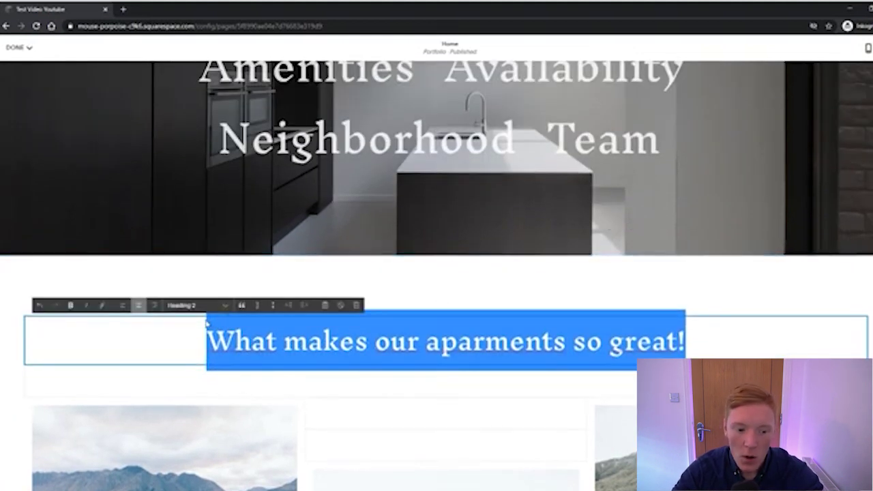
Try Heading 1 on the heading, then switch it back to Heading 2
click(206, 321)
click(209, 308)
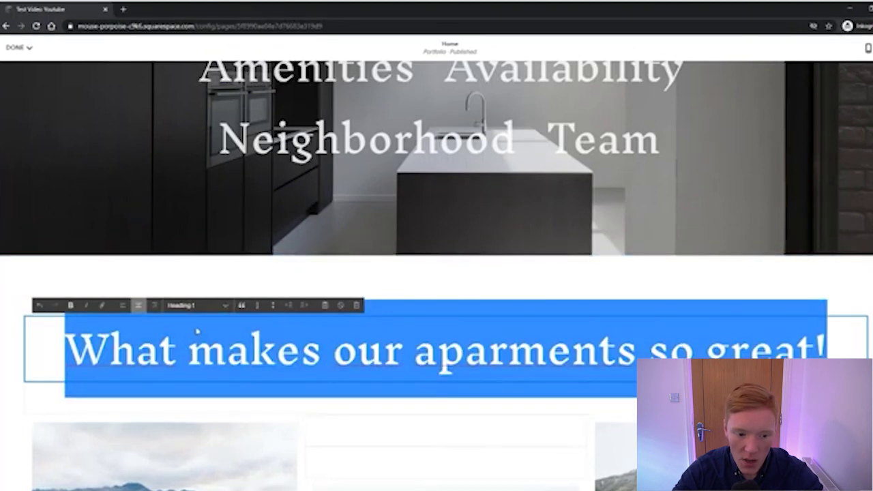
click(196, 333)
scroll(257, 298, up, 1)
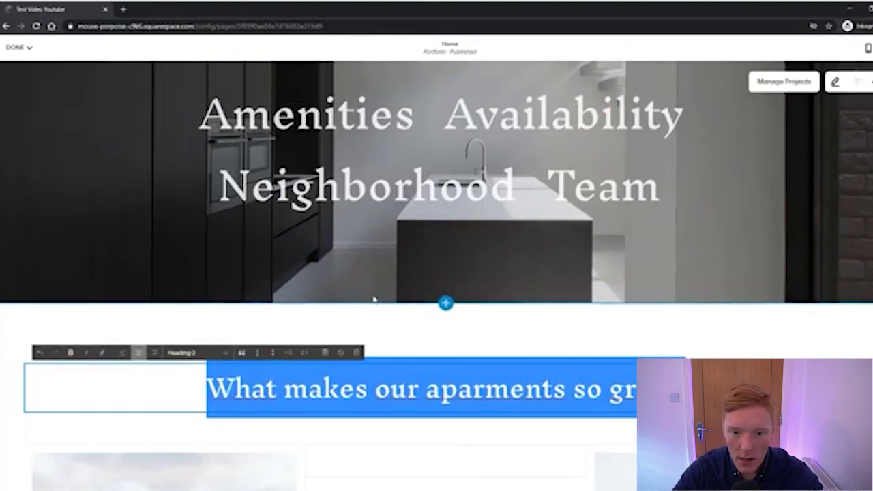
scroll(385, 295, up, 1)
scroll(402, 293, down, 2)
scroll(410, 205, up, 3)
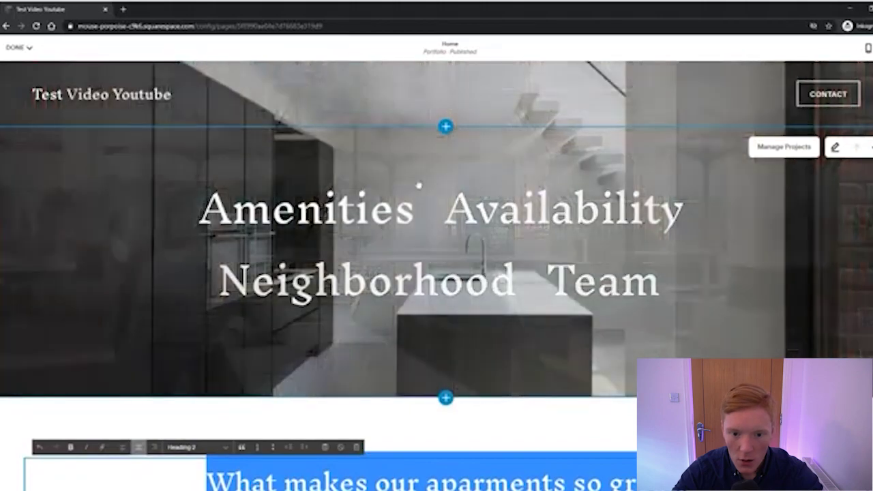
scroll(169, 152, down, 5)
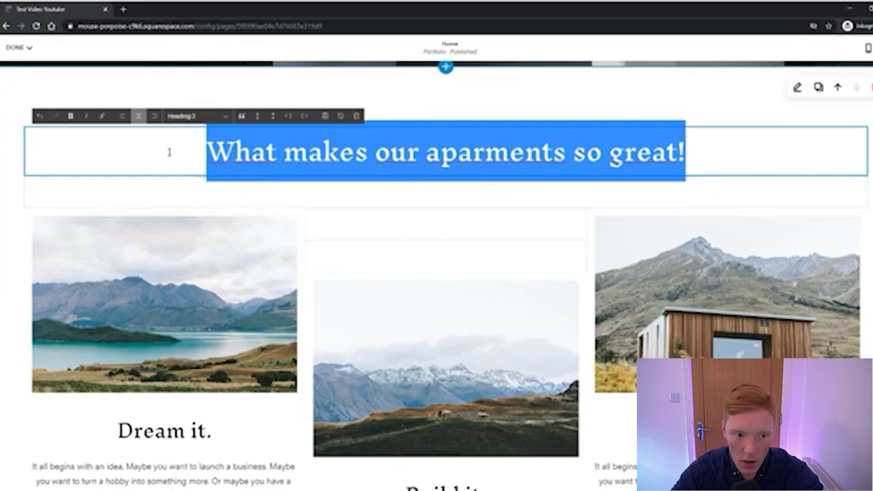
scroll(103, 155, up, 1)
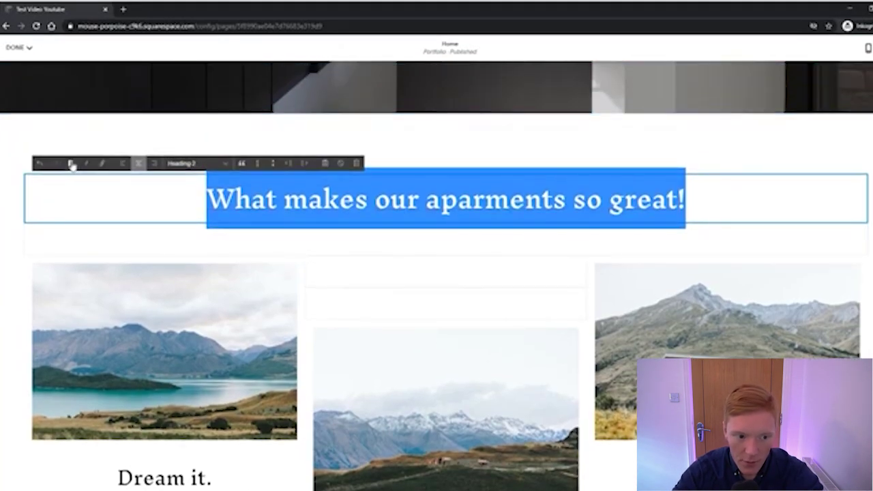
Toggle italic, block quote and numbered list on the heading, then remove each
click(86, 164)
click(86, 164)
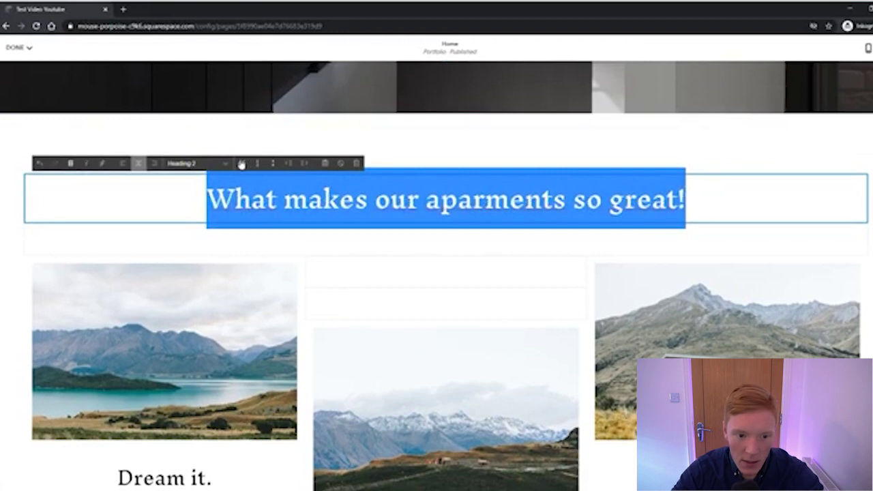
click(241, 164)
click(242, 164)
click(257, 164)
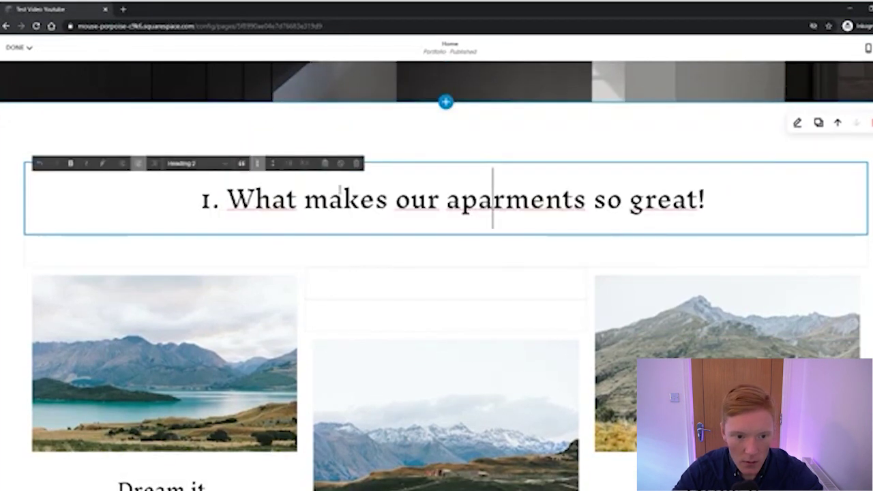
click(259, 164)
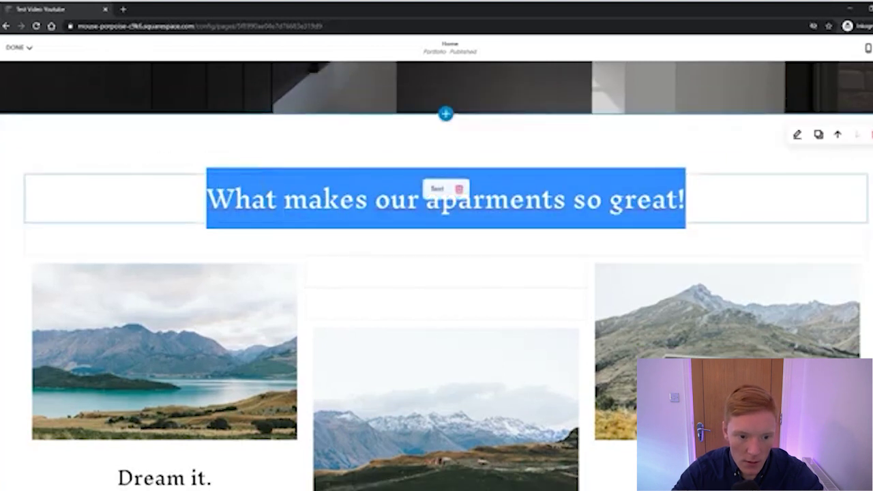
Try left and right alignment on the heading, then centre it again
click(277, 199)
triple_click(276, 200)
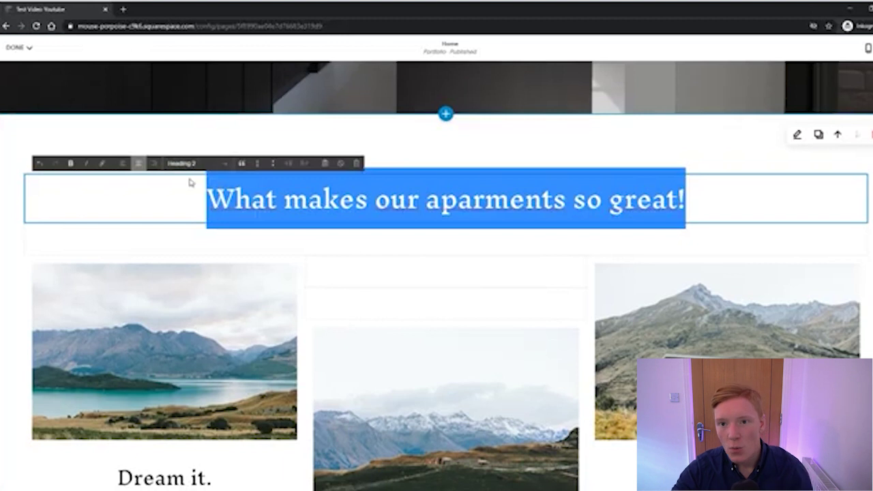
click(126, 165)
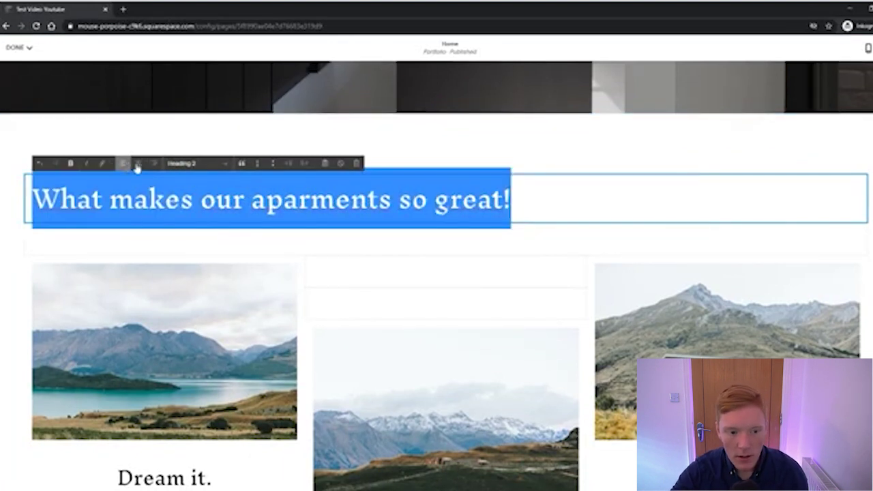
click(154, 165)
click(139, 164)
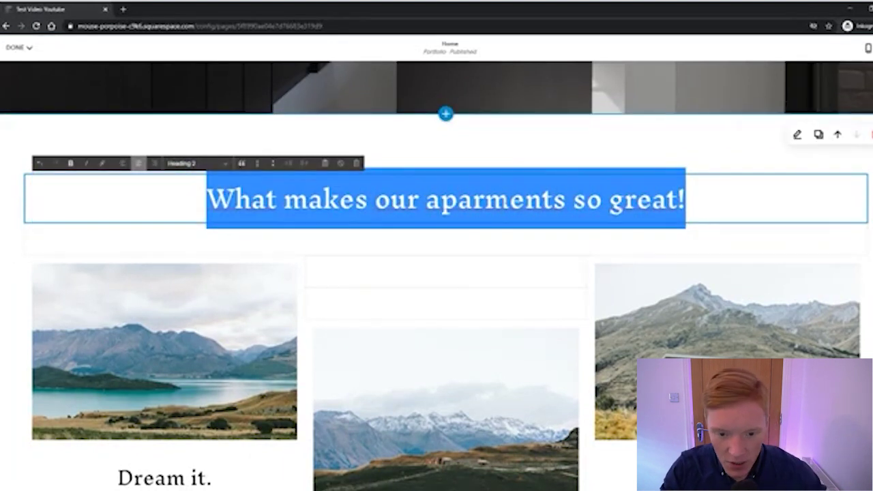
scroll(482, 175, down, 1)
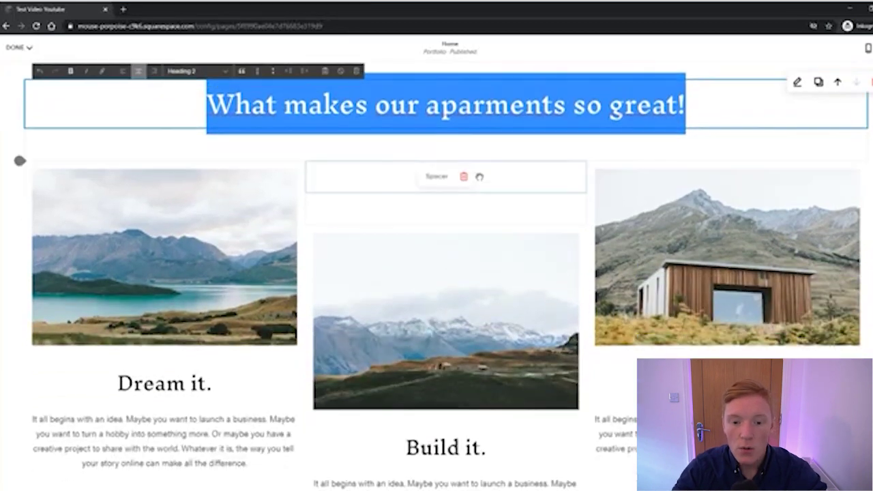
scroll(502, 151, down, 1)
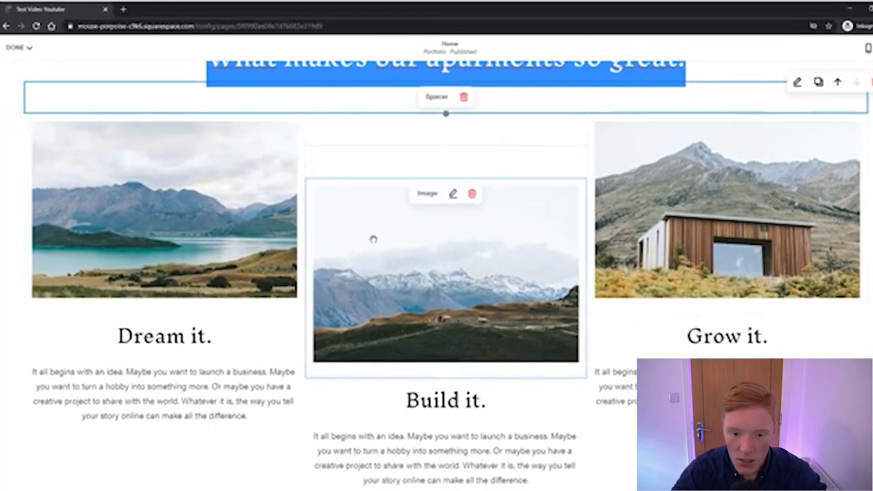
scroll(382, 258, up, 1)
scroll(350, 246, down, 1)
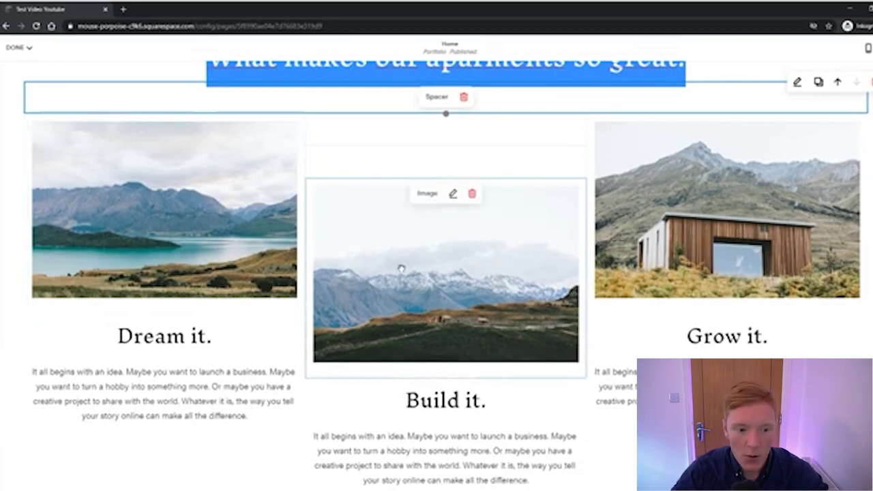
click(211, 254)
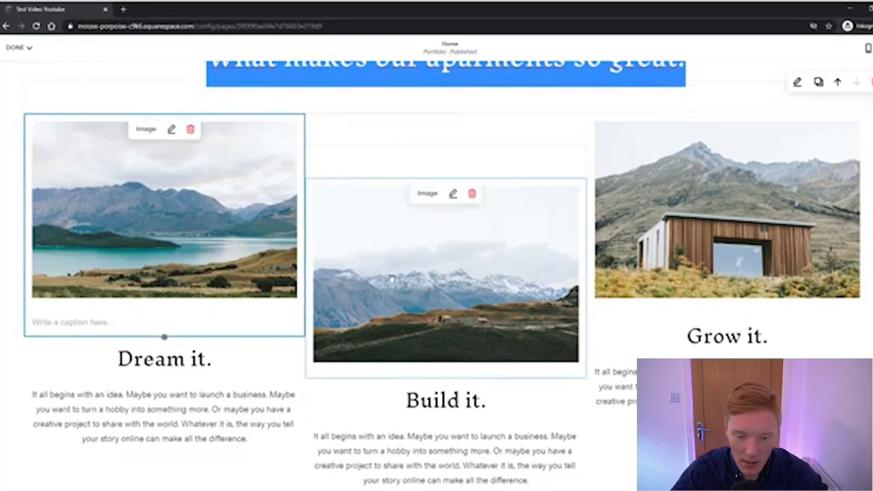
click(464, 286)
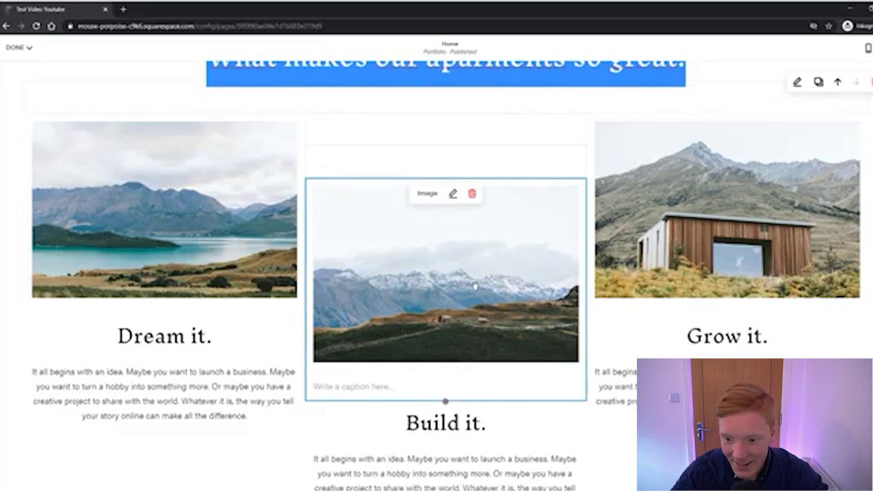
click(187, 248)
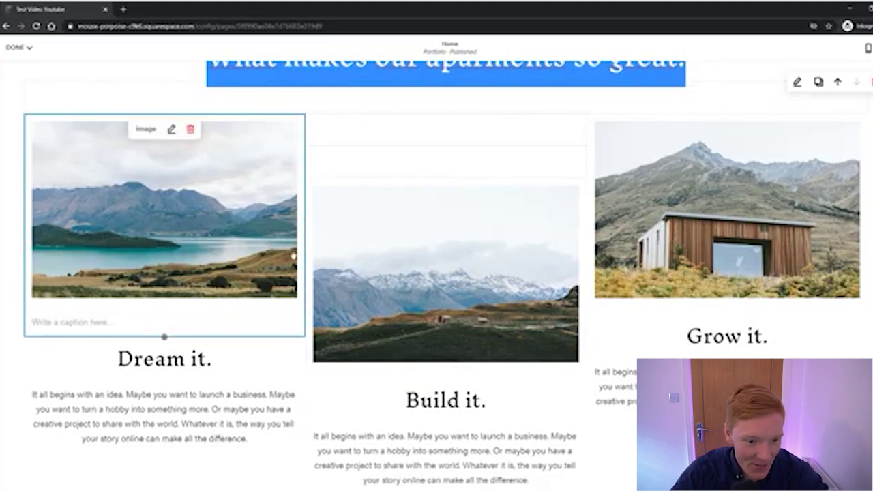
scroll(373, 259, up, 1)
scroll(376, 267, down, 1)
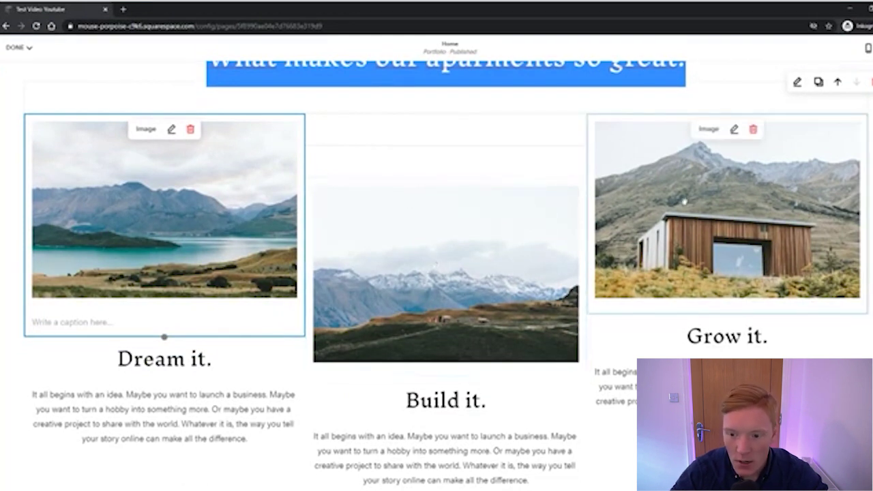
scroll(357, 263, up, 4)
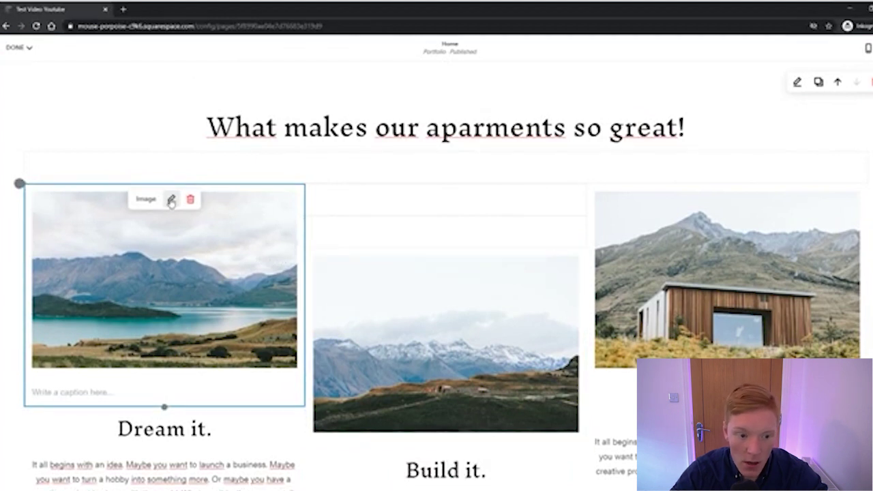
Set the 'Dream it.' lake image block's animation to Fade In
click(172, 200)
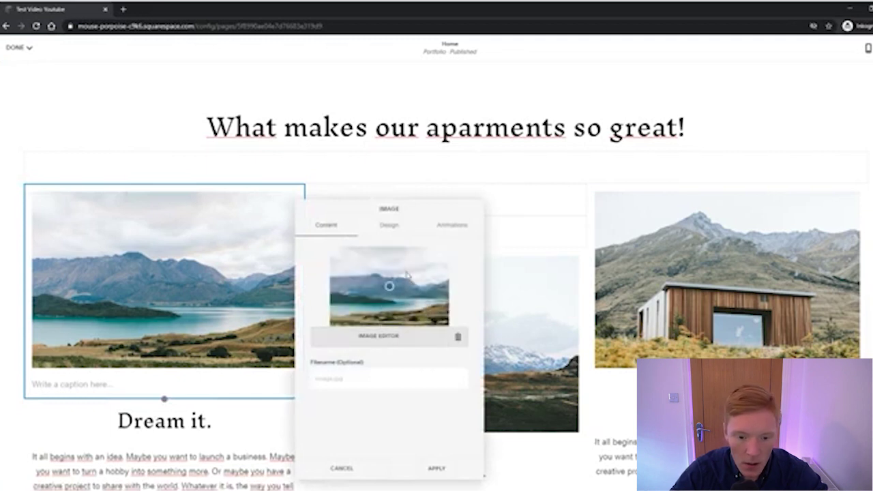
click(398, 230)
scroll(421, 307, down, 2)
scroll(409, 290, up, 2)
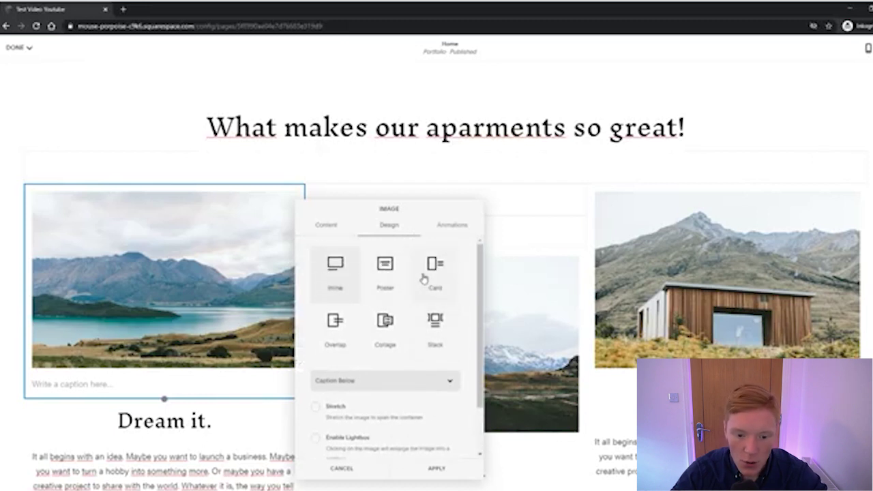
scroll(421, 278, down, 2)
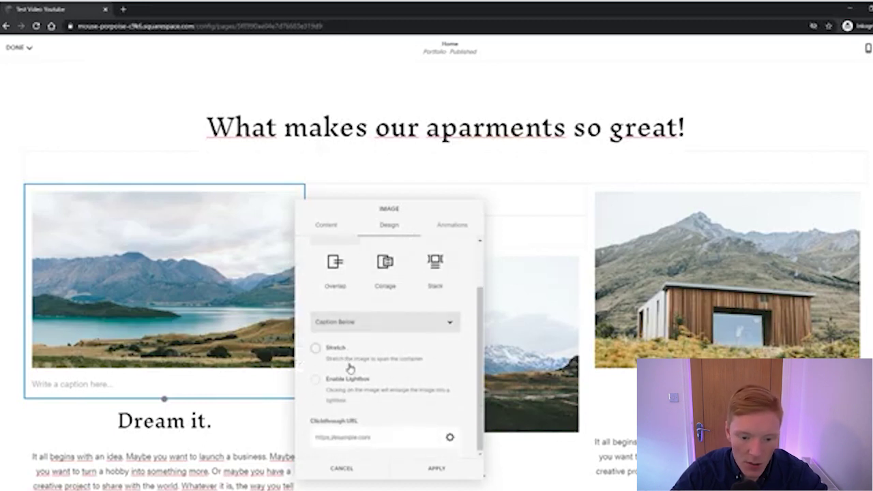
click(458, 231)
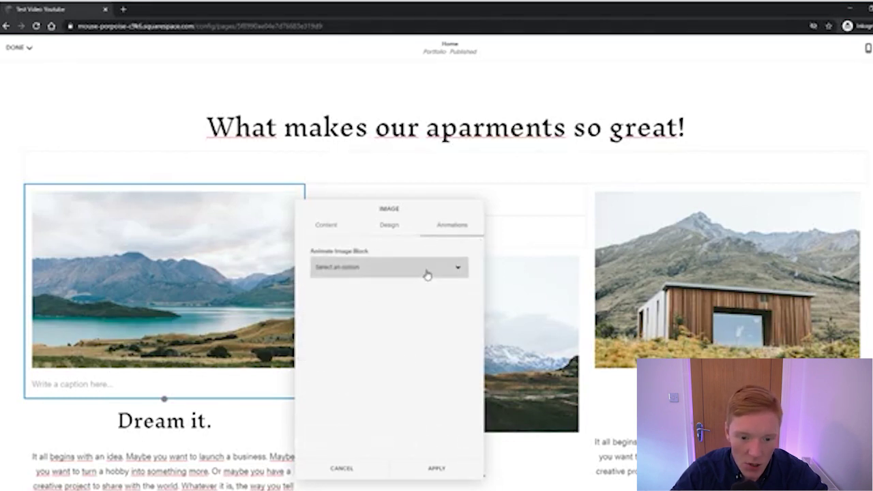
click(365, 304)
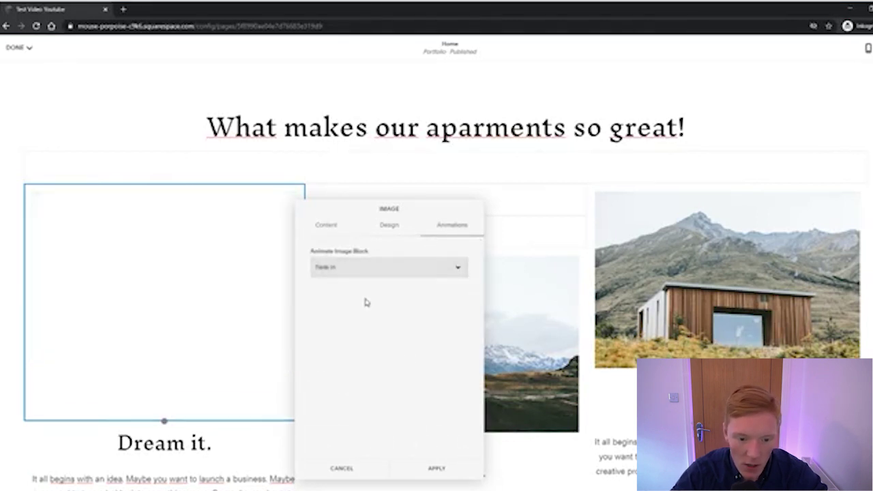
scroll(232, 249, up, 5)
scroll(236, 247, up, 1)
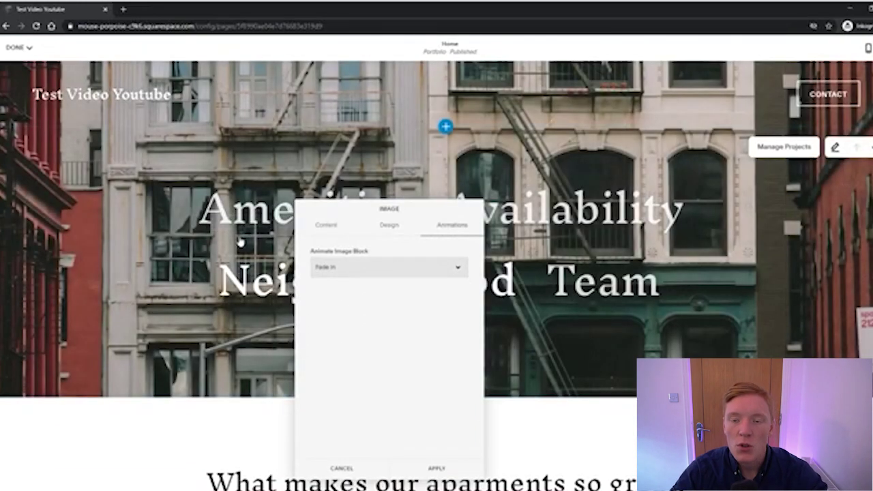
scroll(239, 243, down, 5)
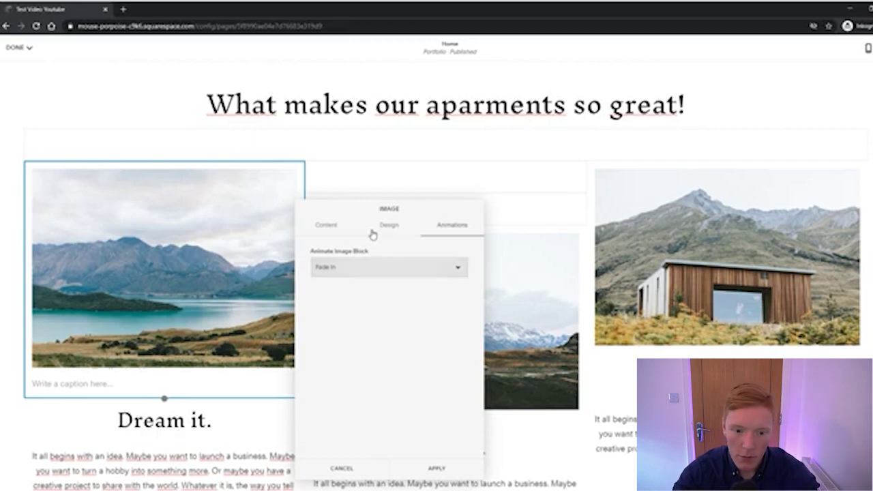
Drag the lake image's focal point to shift its crop, then close the image settings
click(345, 226)
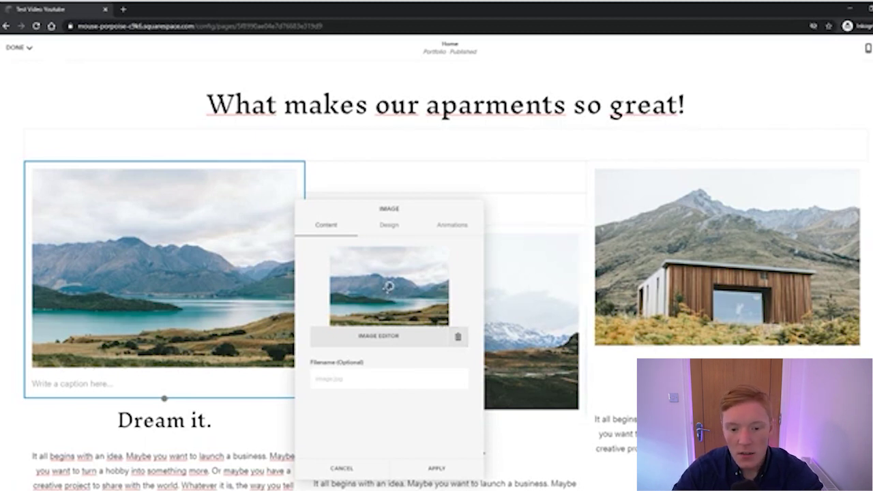
mouse_move(387, 287)
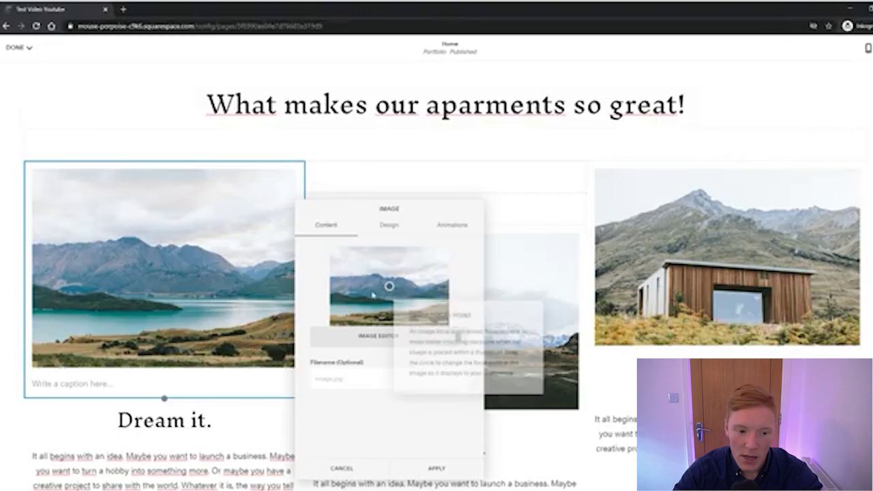
mouse_move(389, 287)
mouse_down()
mouse_move(340, 308)
mouse_move(373, 280)
mouse_move(360, 298)
mouse_move(388, 292)
mouse_up()
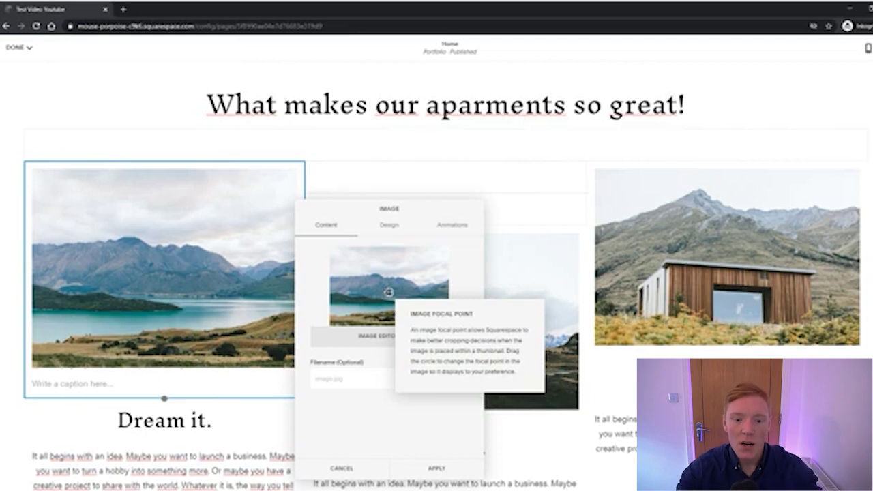
drag(388, 292, 437, 311)
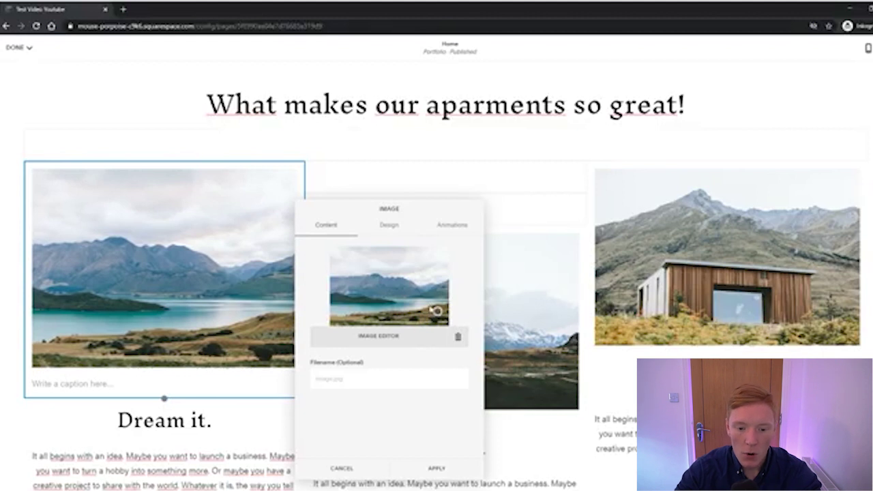
drag(437, 312, 407, 304)
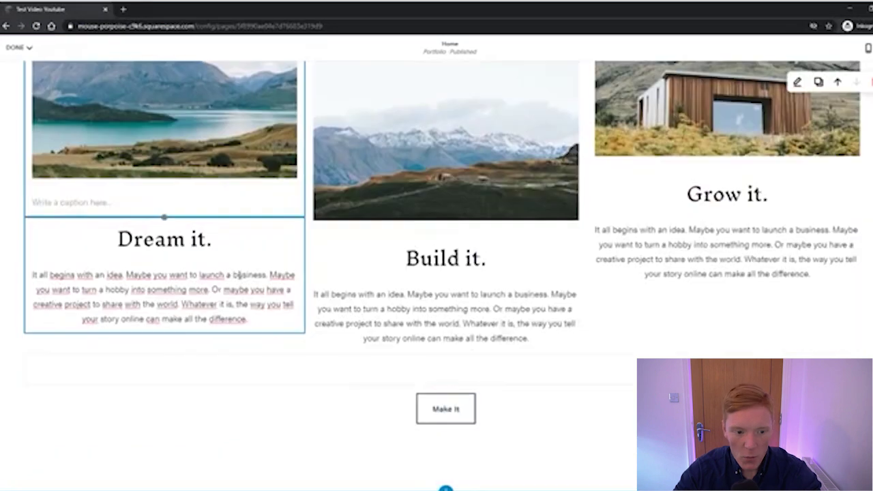
click(198, 239)
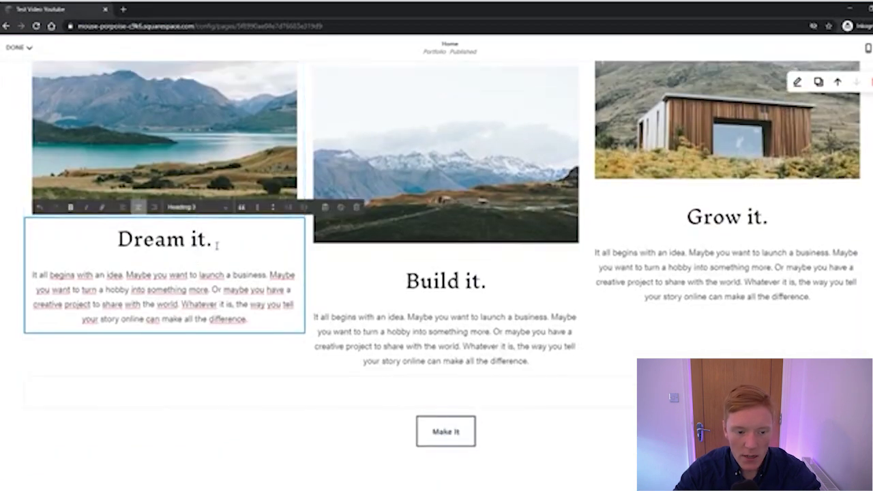
Retitle the Dream it., Build it. and Grow it. headings as Hello, Test and Youtube
drag(214, 242, 83, 247)
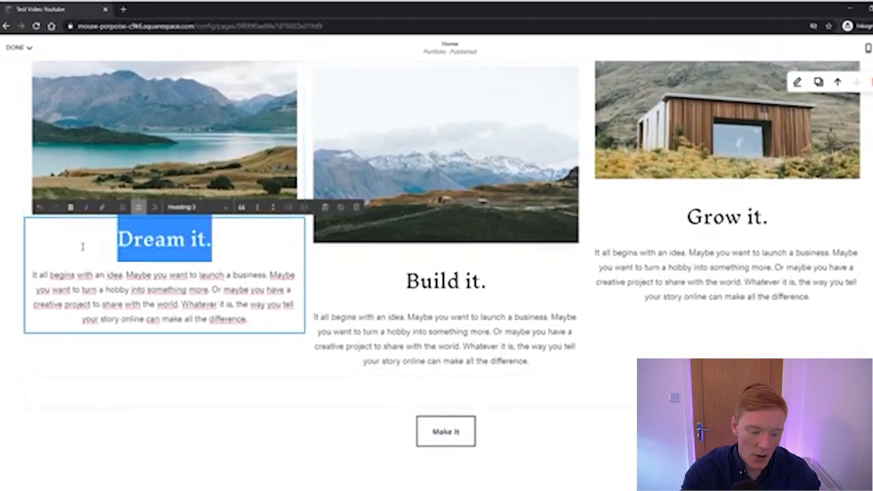
text(Hello)
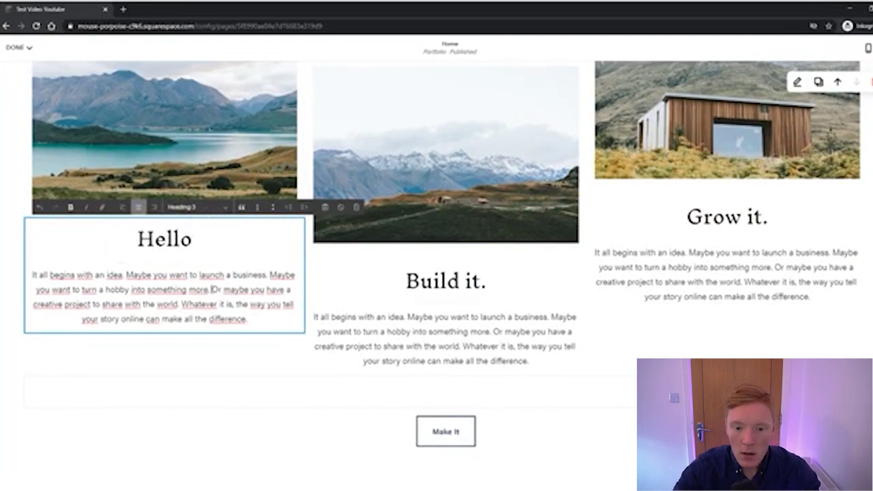
click(468, 279)
triple_click(470, 283)
text(Test)
click(712, 225)
double_click(709, 222)
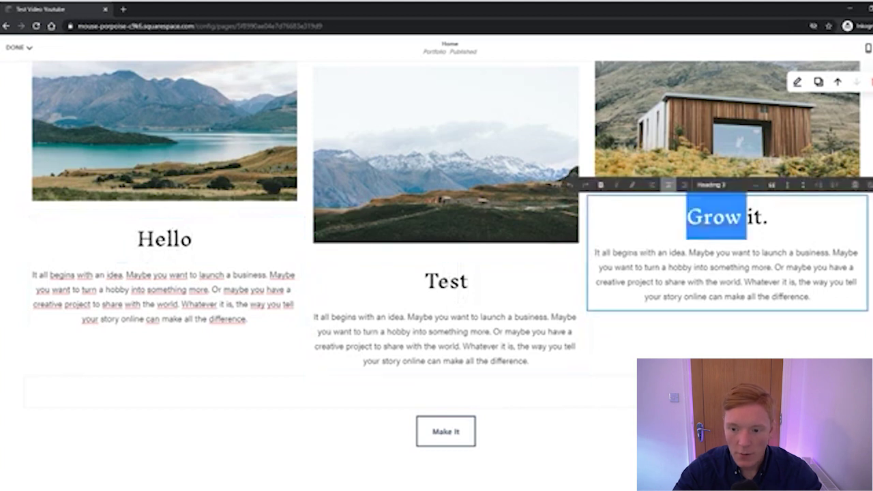
triple_click(721, 229)
text(Youtube)
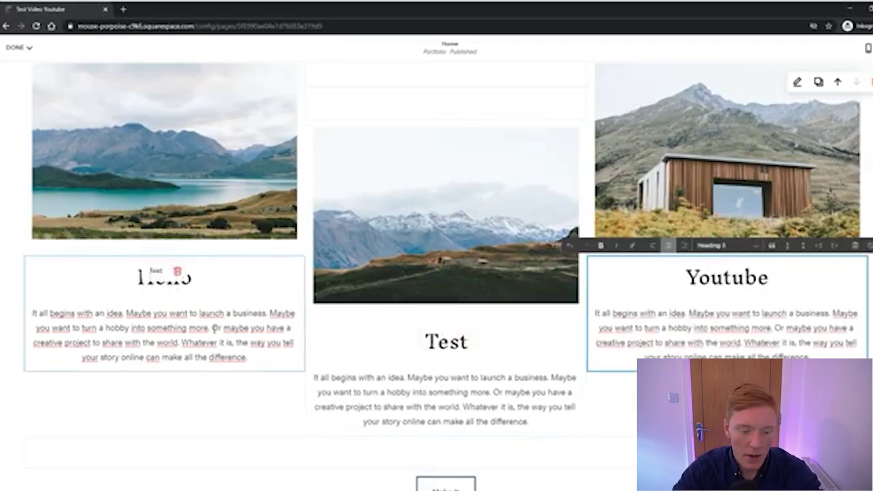
Select ranges of the Hello column's paragraph, then most of the Test paragraph
click(205, 329)
drag(56, 317, 189, 326)
click(190, 327)
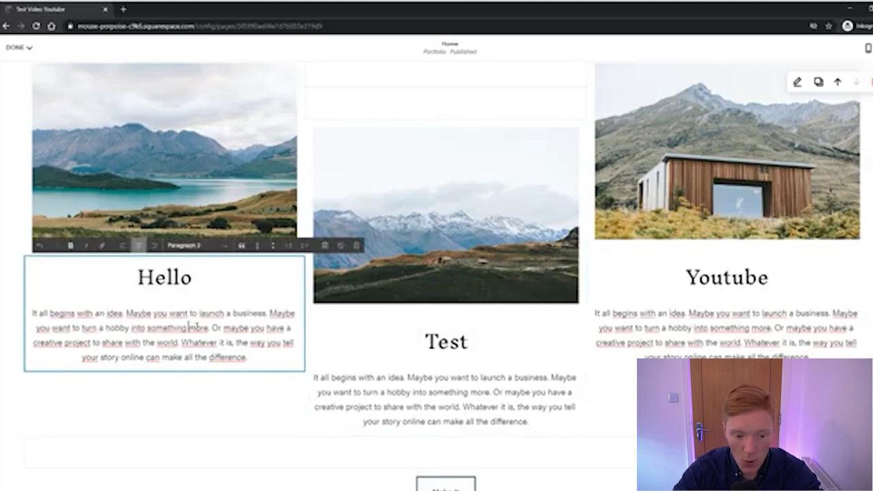
drag(243, 341, 160, 327)
scroll(178, 296, up, 2)
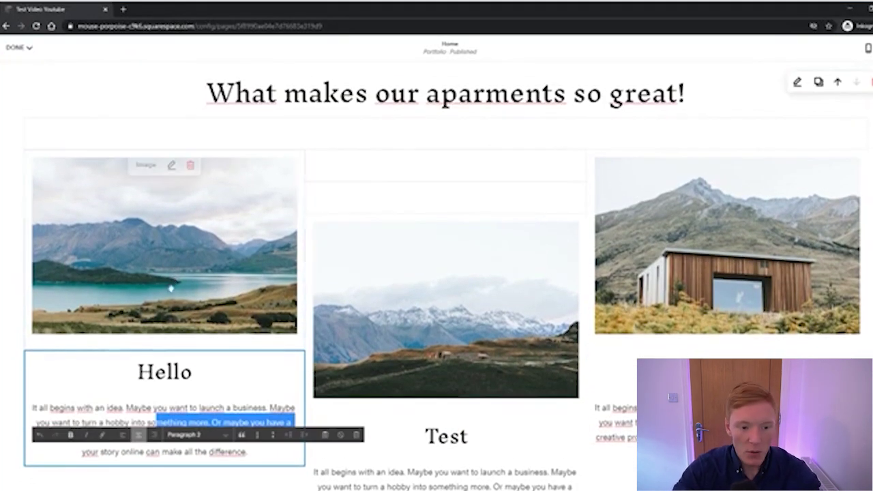
scroll(181, 289, down, 1)
drag(64, 373, 225, 389)
click(223, 389)
triple_click(245, 389)
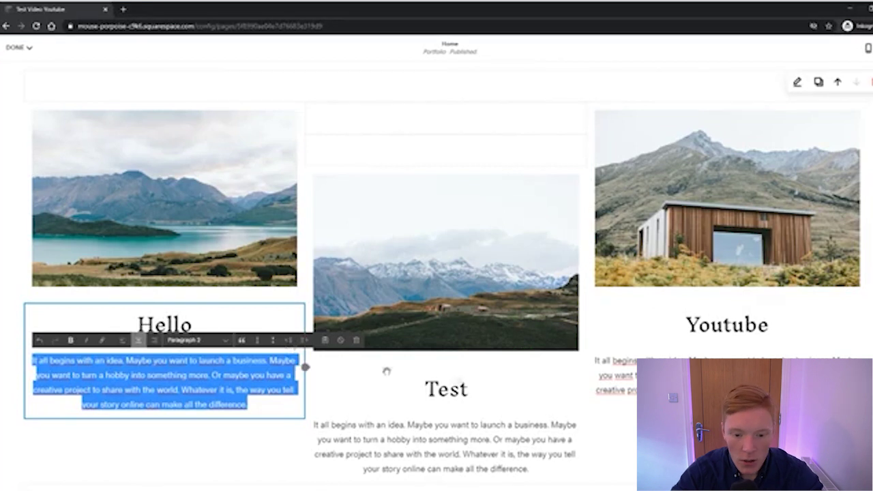
scroll(355, 366, down, 1)
click(212, 327)
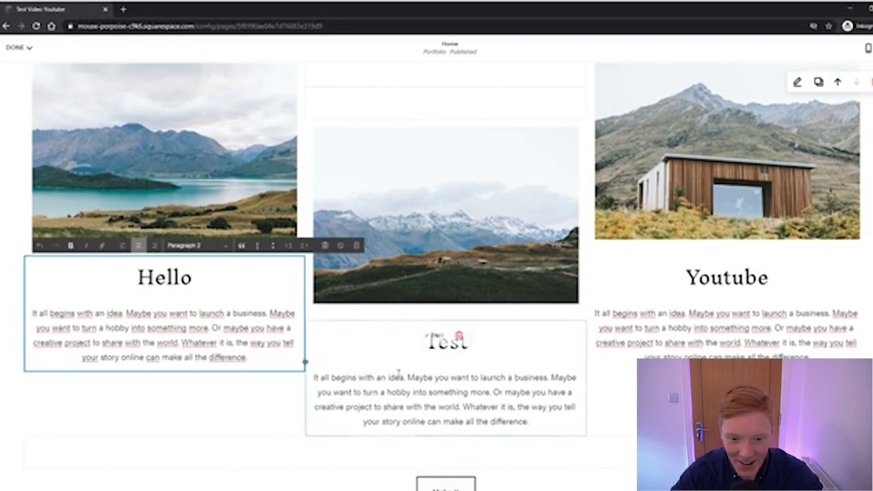
click(448, 393)
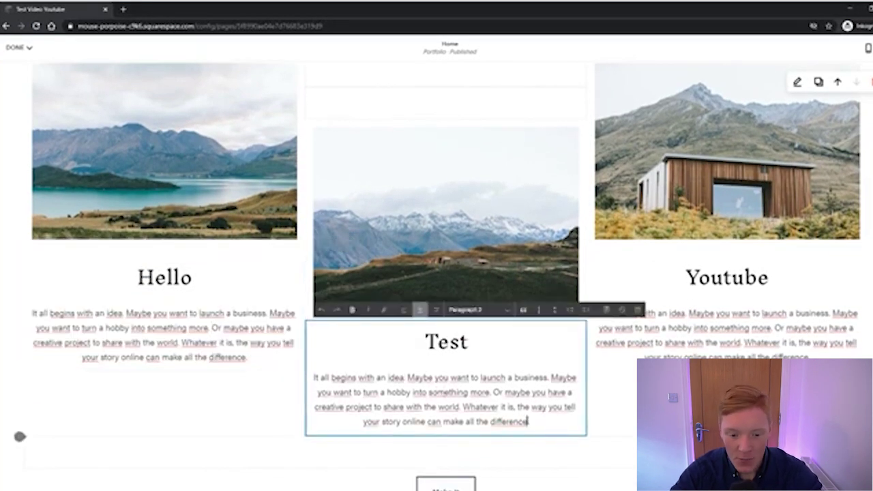
drag(528, 422, 358, 377)
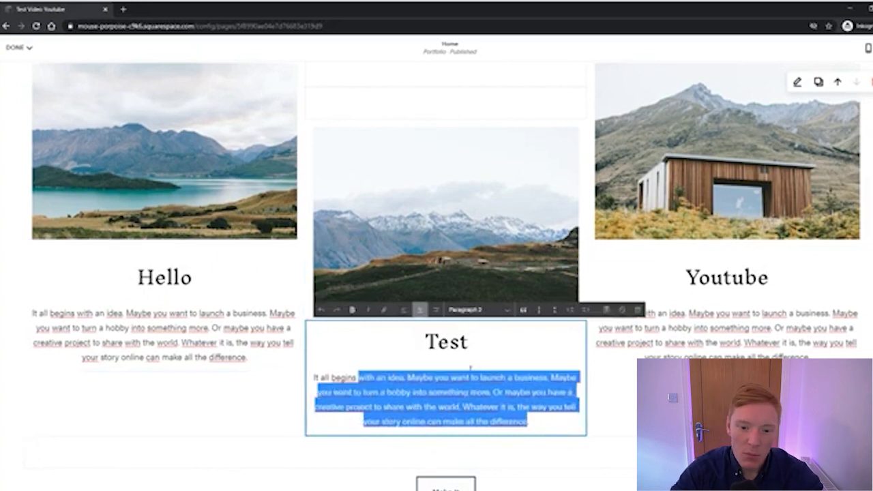
click(700, 326)
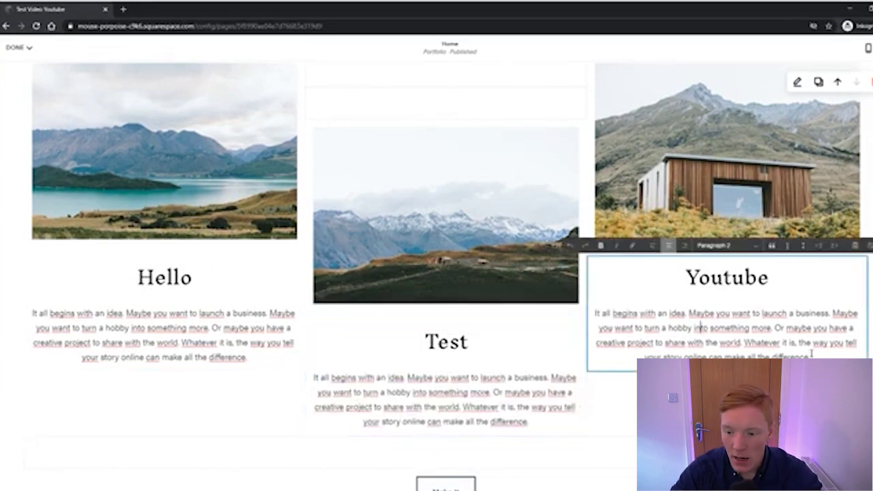
drag(806, 355, 596, 313)
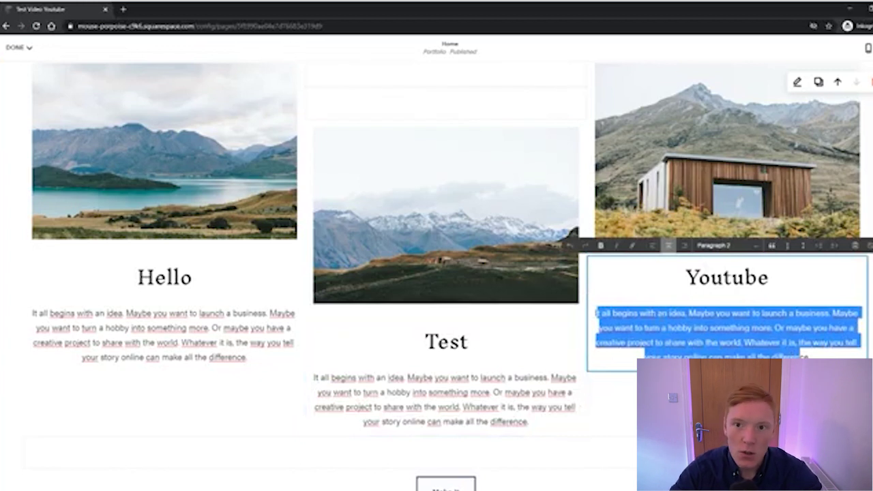
drag(645, 313, 761, 343)
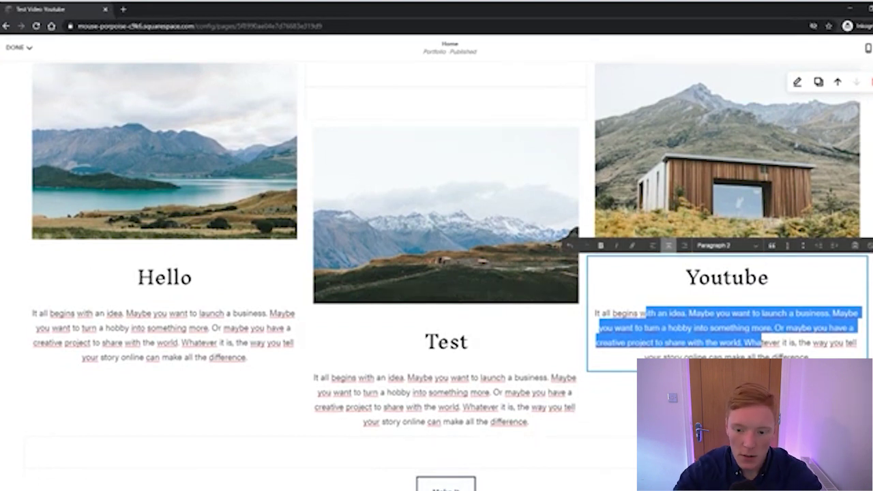
scroll(622, 259, down, 1)
scroll(581, 236, up, 1)
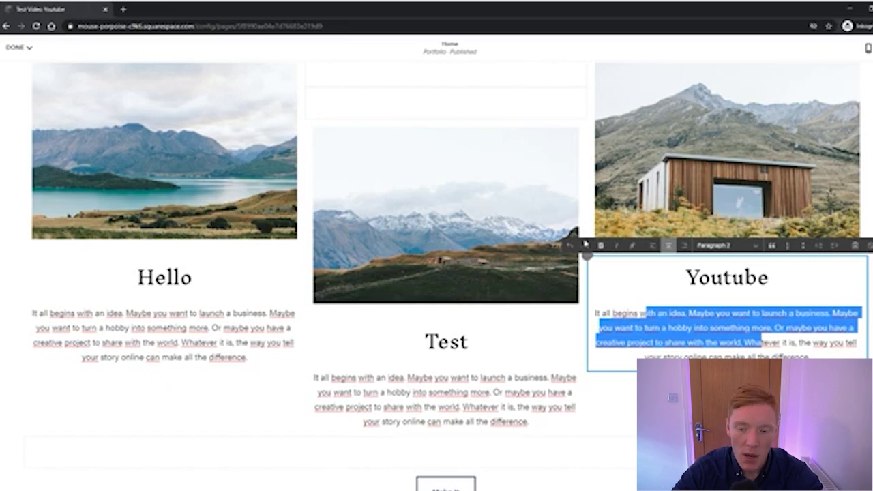
scroll(573, 232, down, 3)
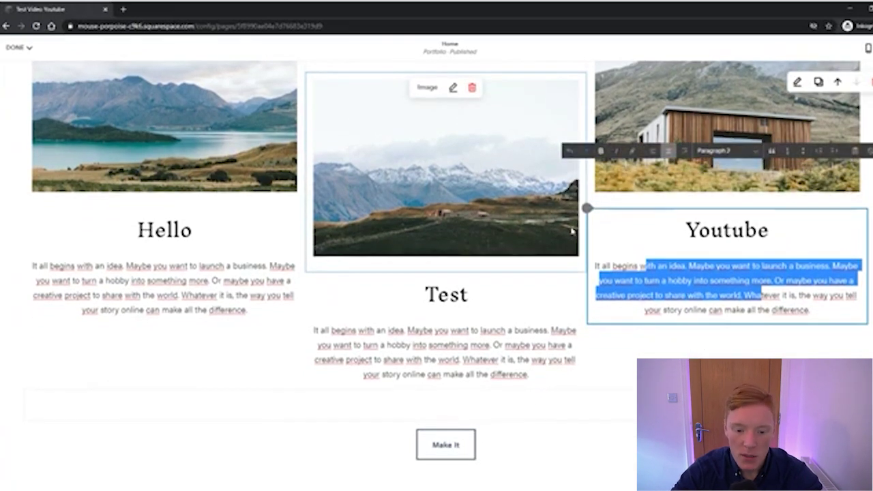
click(698, 284)
triple_click(797, 310)
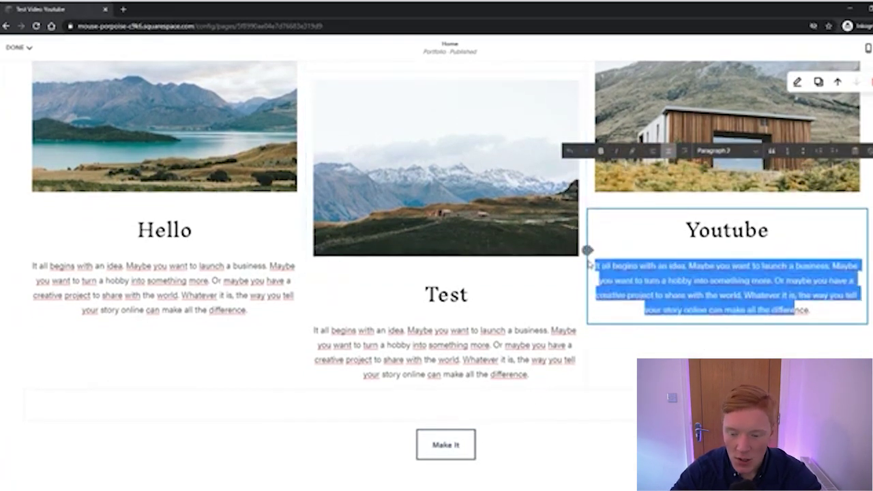
click(725, 353)
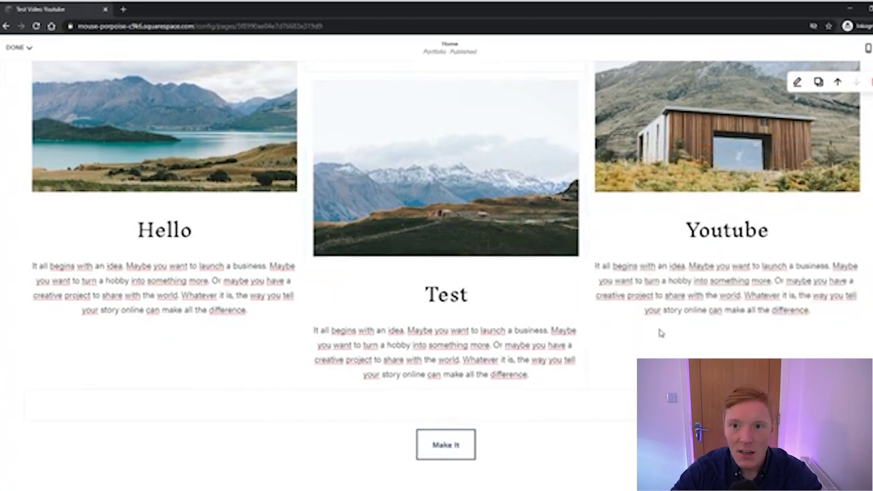
scroll(651, 315, up, 1)
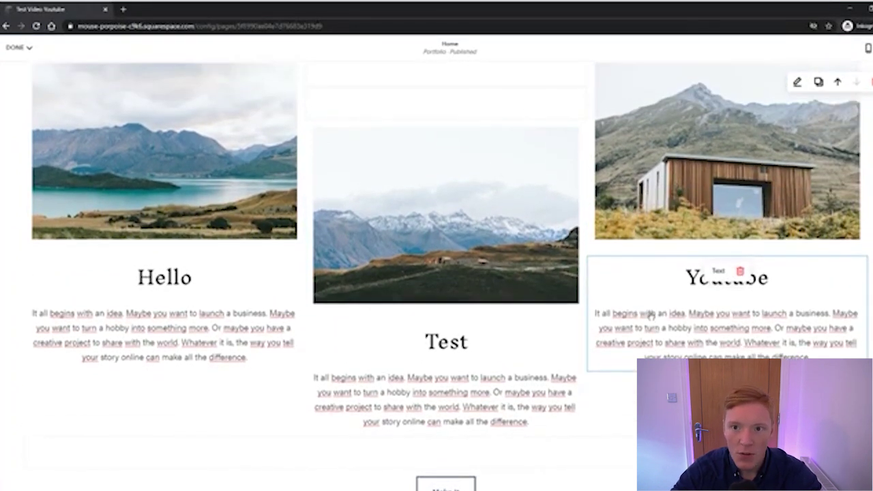
scroll(651, 320, down, 4)
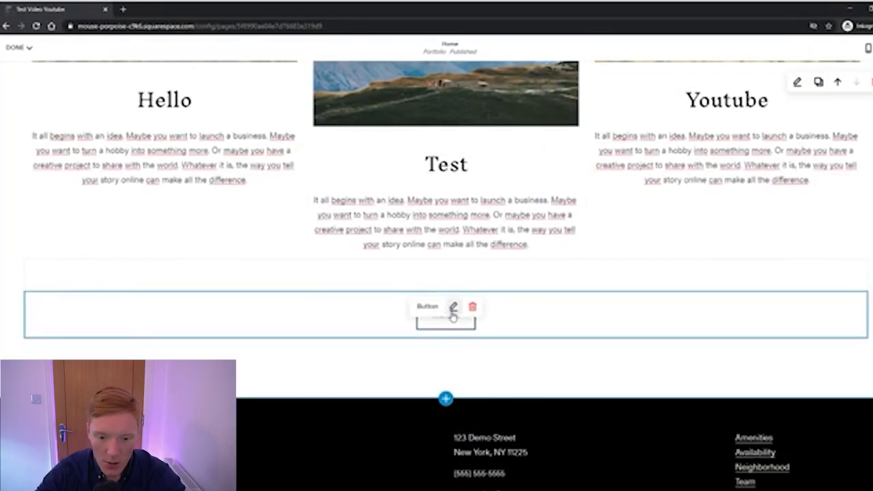
Change the Make It button's label to 'Book a viewing'
click(453, 307)
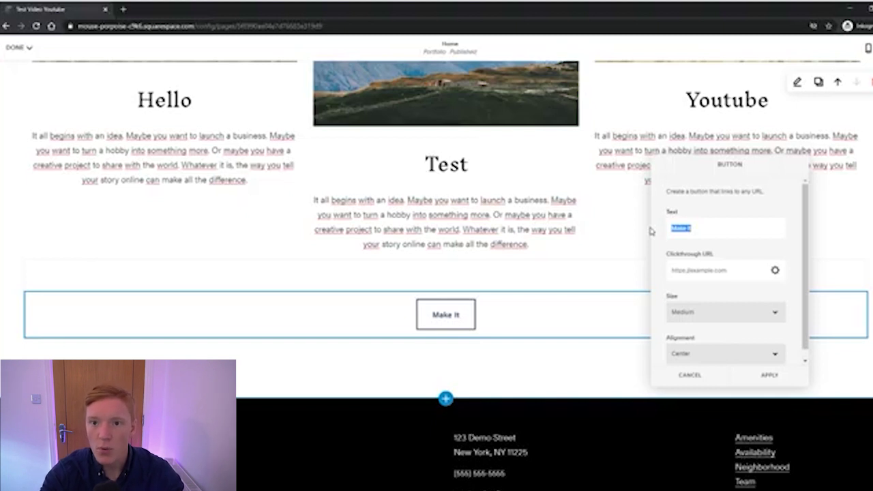
key(BackSpace)
text(Book)
text(iewing)
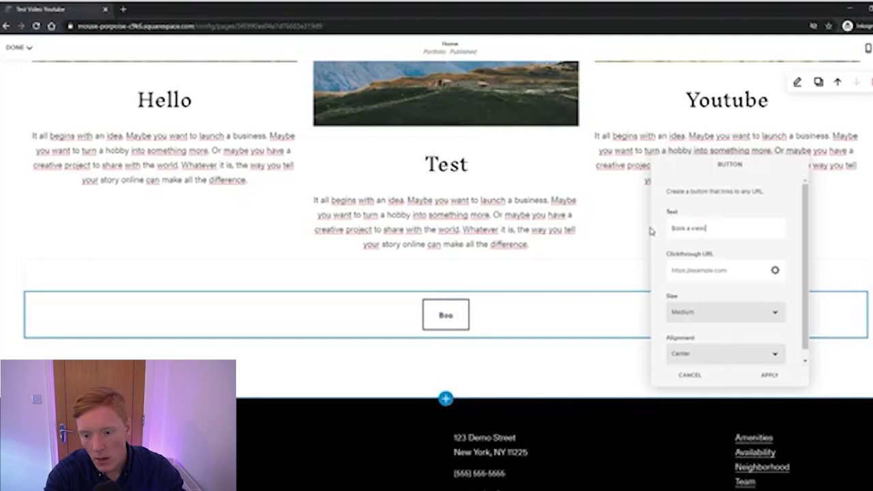
double_click(702, 228)
Open the Link Editor from the button's Clickthrough URL field
scroll(724, 250, down, 1)
click(680, 258)
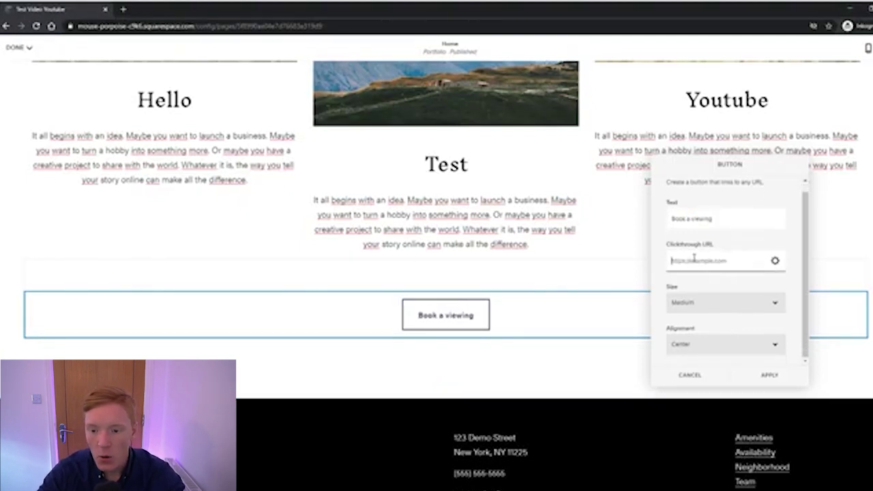
click(774, 261)
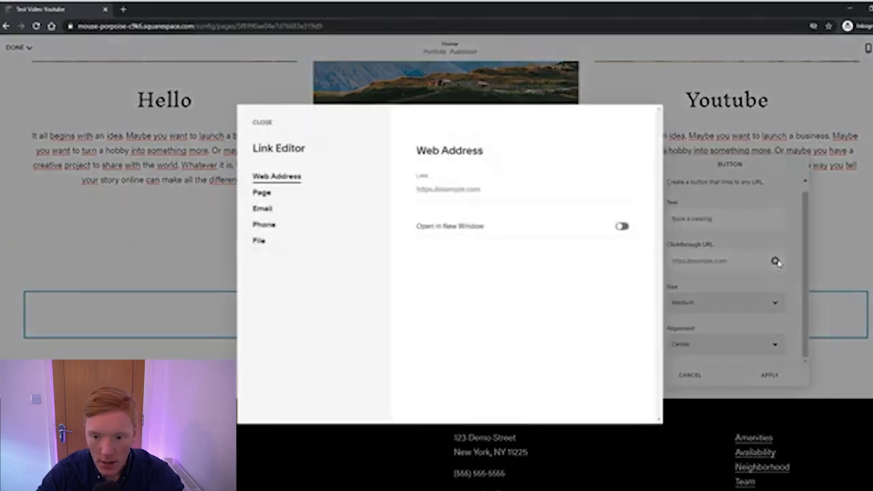
Link the Book a viewing button to the site's Contact page (/contact)
click(277, 197)
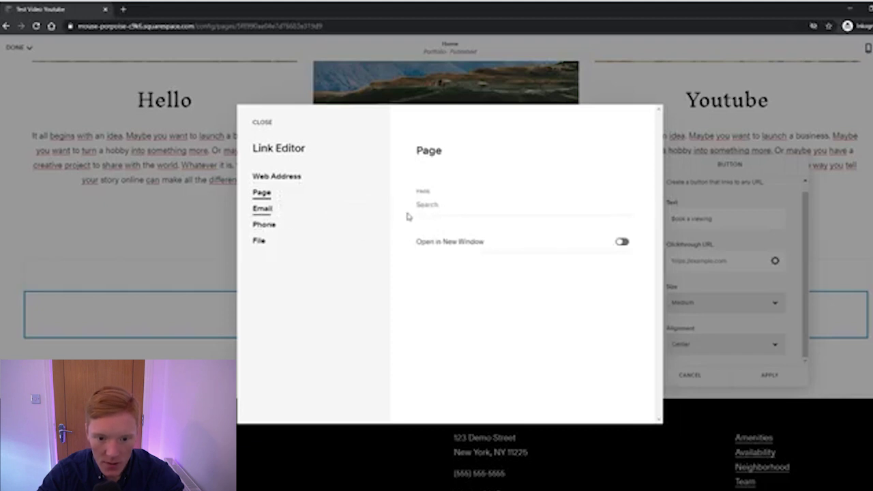
click(448, 210)
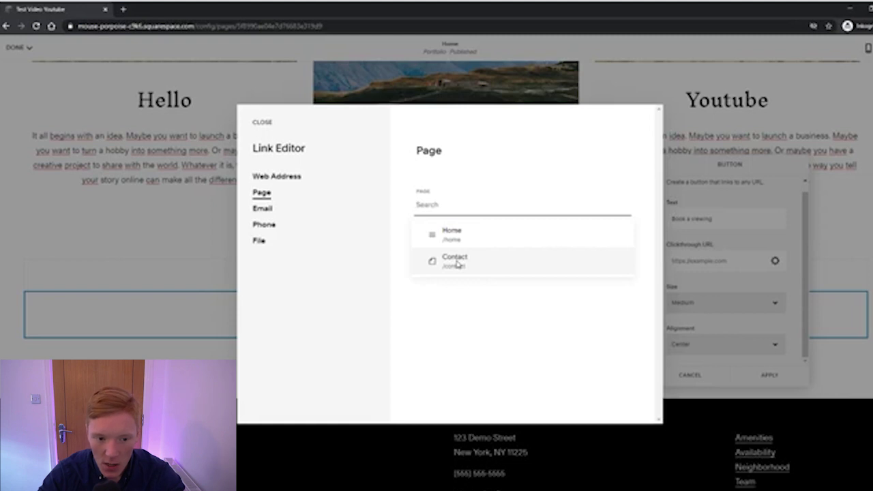
click(455, 260)
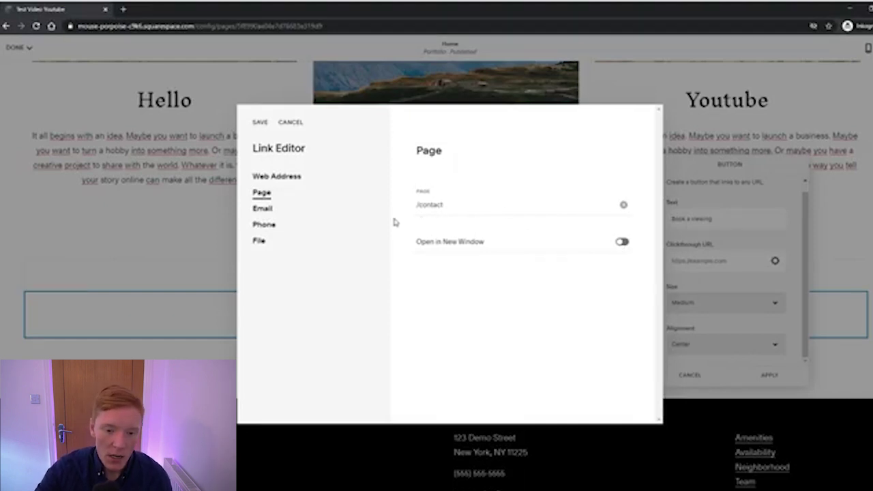
Try Large size and Left/Right alignments on the button, then re-centre it
click(702, 161)
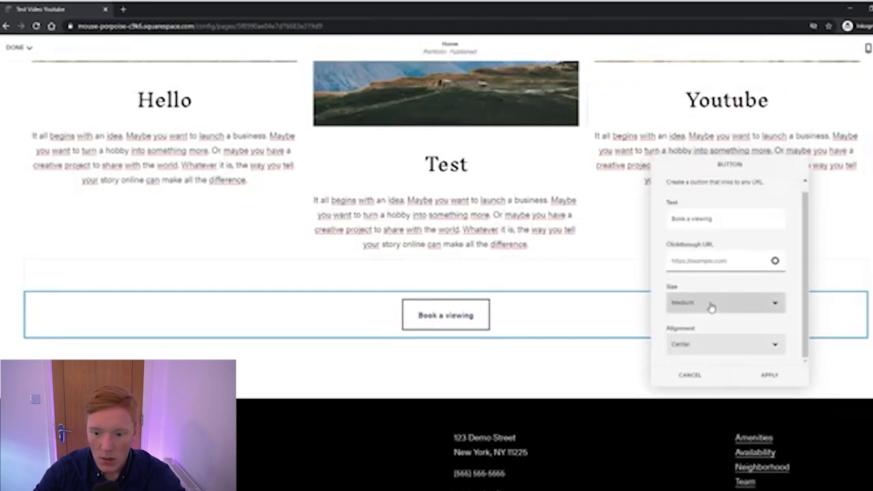
click(711, 308)
click(699, 336)
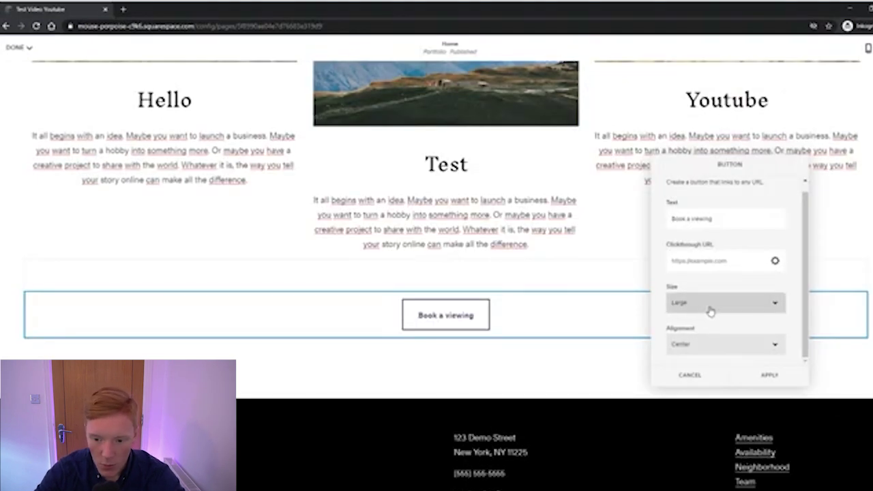
click(697, 360)
click(699, 352)
click(685, 373)
click(701, 351)
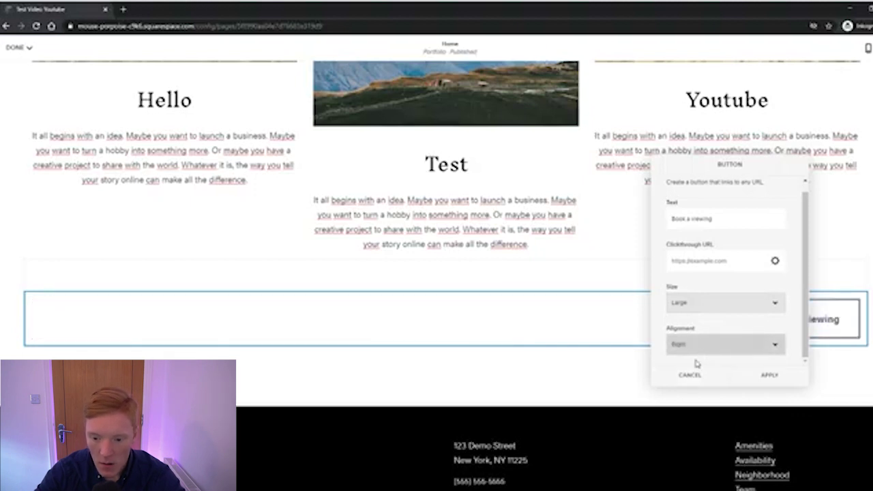
click(694, 365)
Set the button back to Medium size and apply the button settings
scroll(575, 330, up, 4)
scroll(575, 331, down, 4)
scroll(575, 327, up, 2)
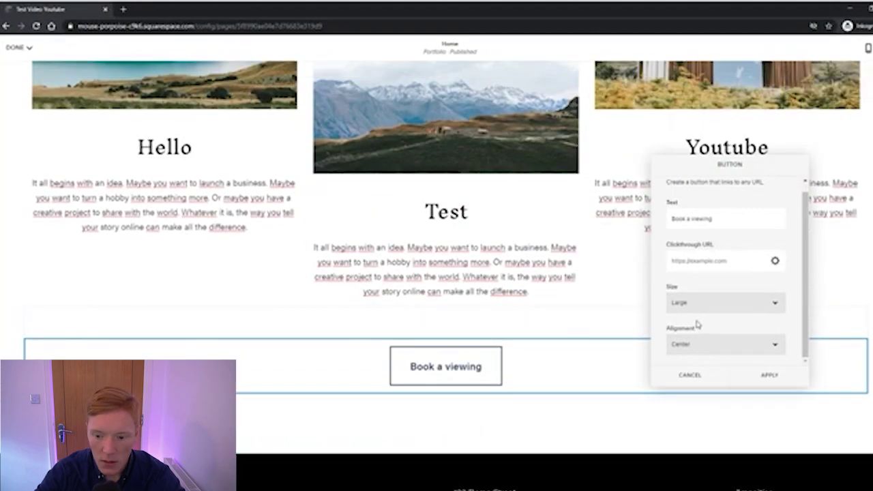
click(696, 310)
click(680, 322)
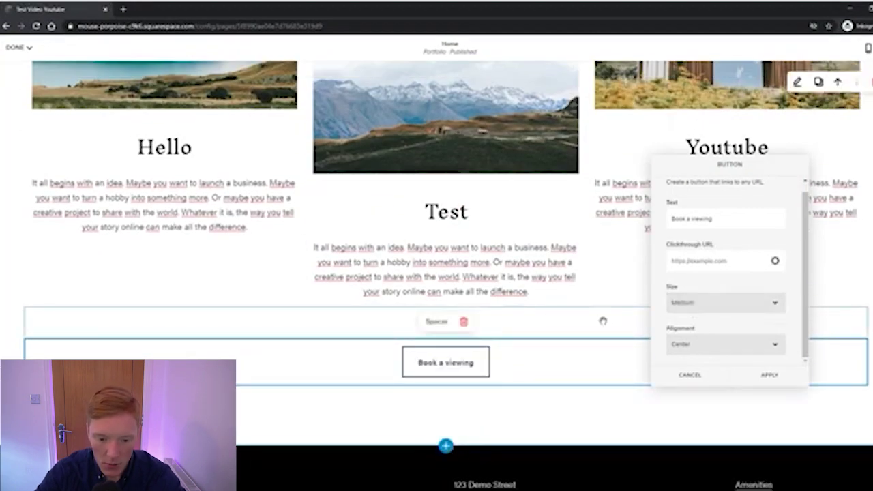
scroll(602, 320, up, 3)
scroll(607, 345, down, 3)
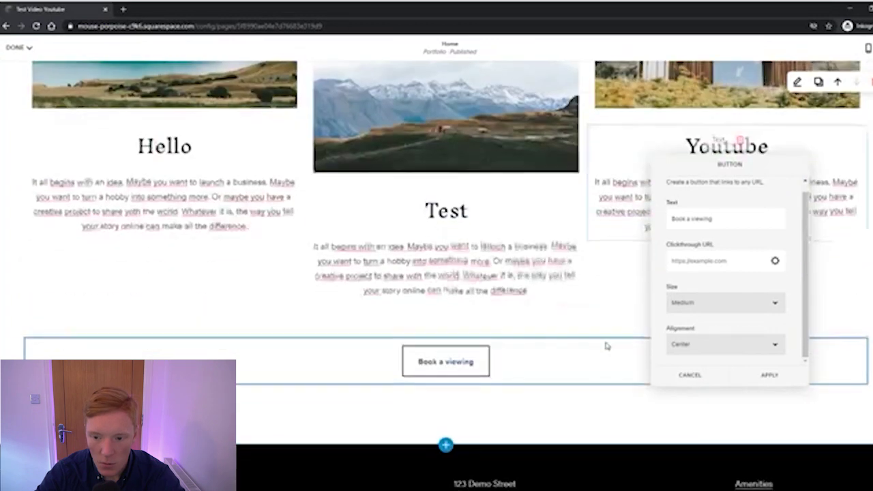
scroll(607, 345, down, 2)
scroll(557, 311, up, 2)
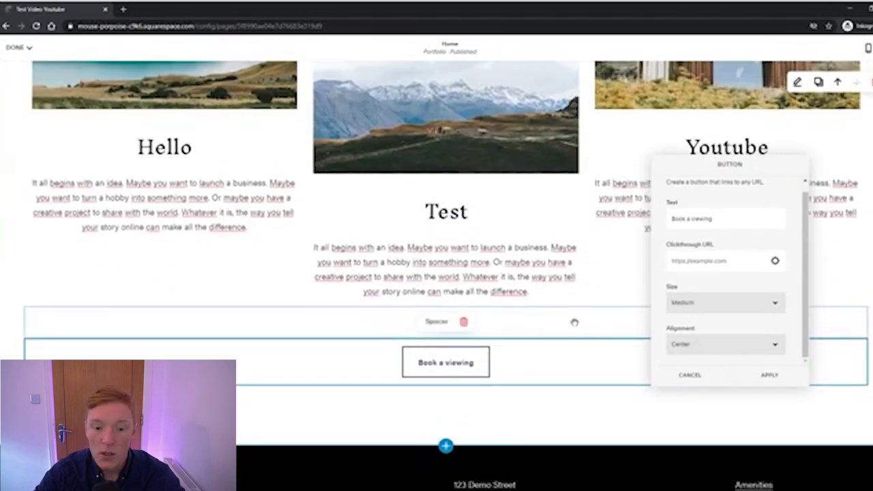
click(774, 382)
scroll(583, 333, up, 10)
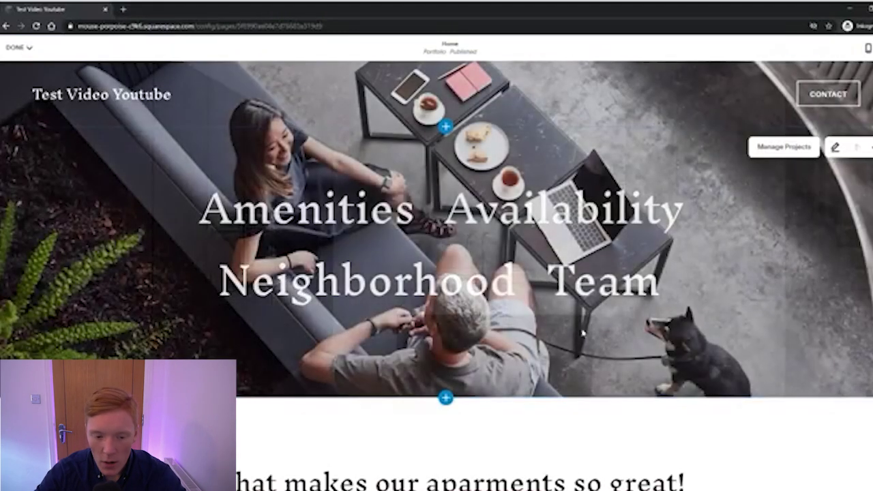
Save the Home page edits from the DONE menu and exit edit mode
scroll(583, 332, down, 10)
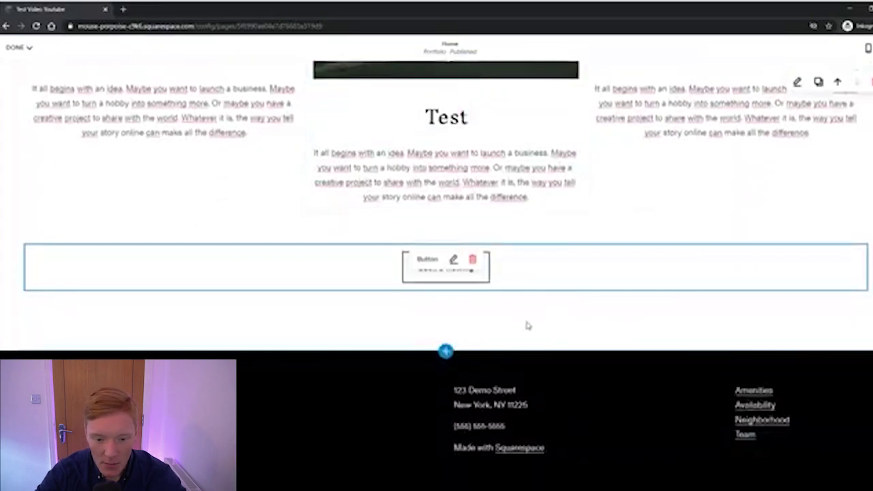
scroll(521, 327, up, 10)
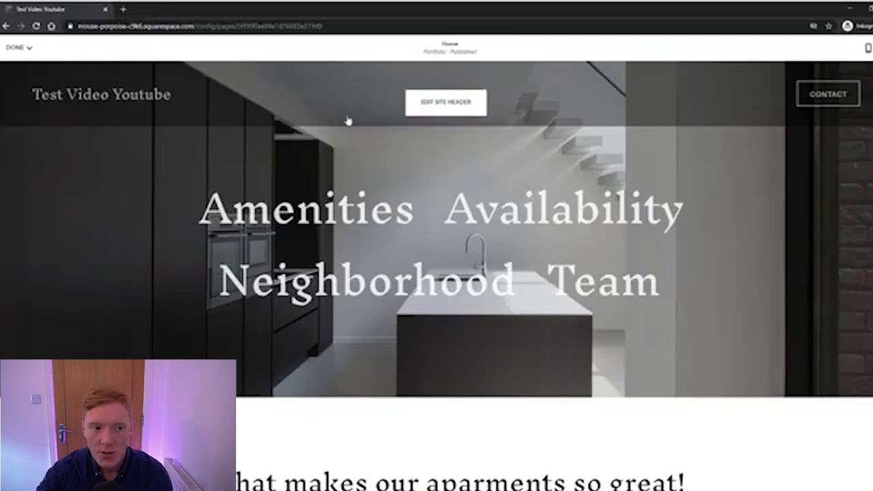
mouse_move(15, 48)
click(20, 68)
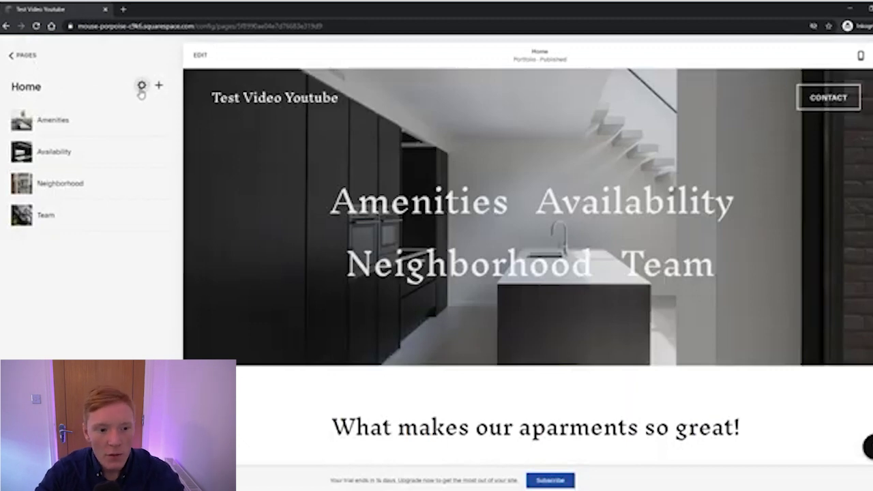
Open Home's page settings and browse SEO, Social Image and Advanced before returning to General
click(141, 86)
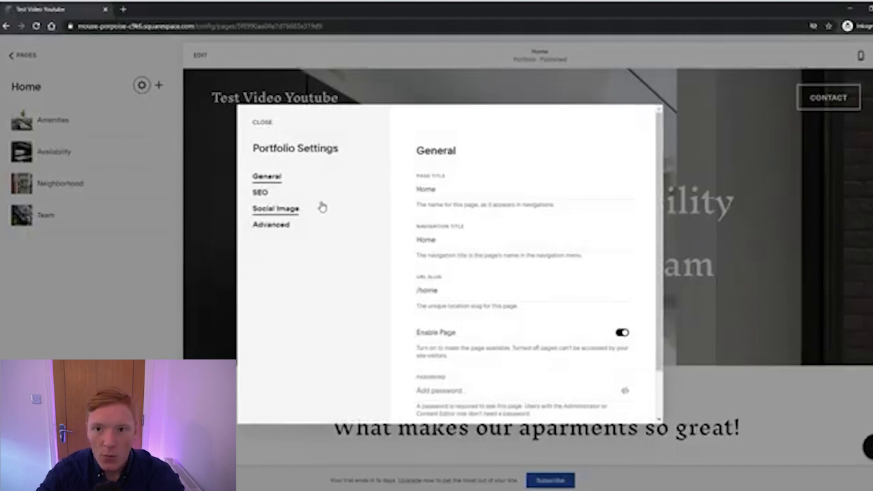
click(260, 193)
click(279, 209)
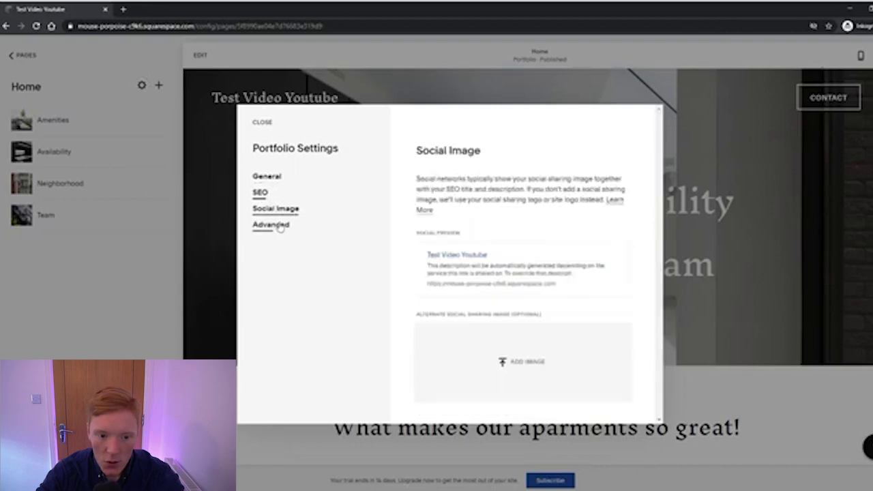
click(273, 225)
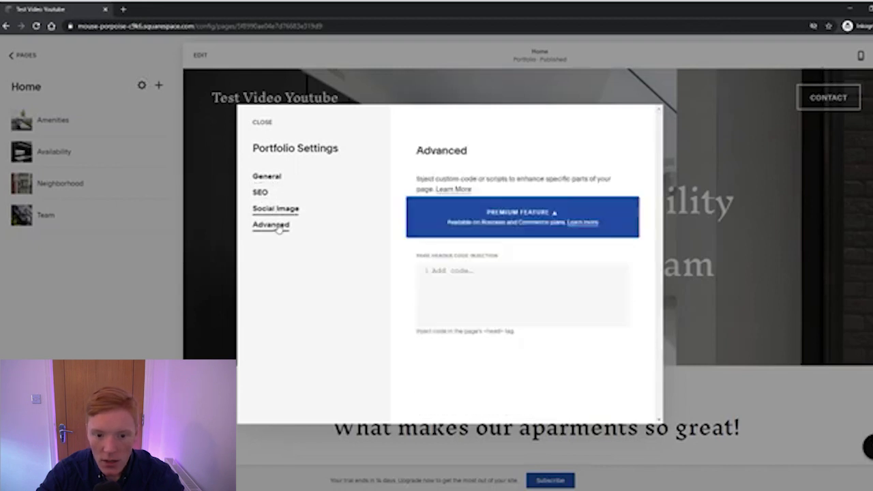
click(263, 179)
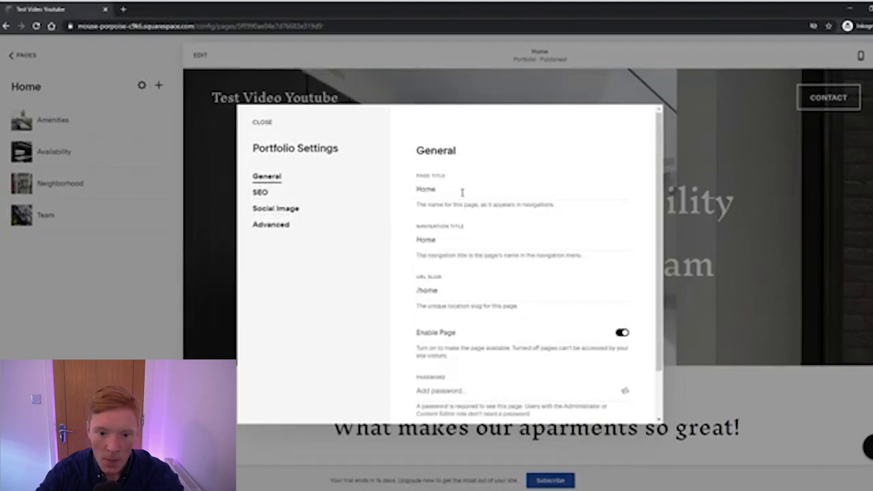
Select the Home page title and navigation title fields in General settings
drag(451, 189, 404, 190)
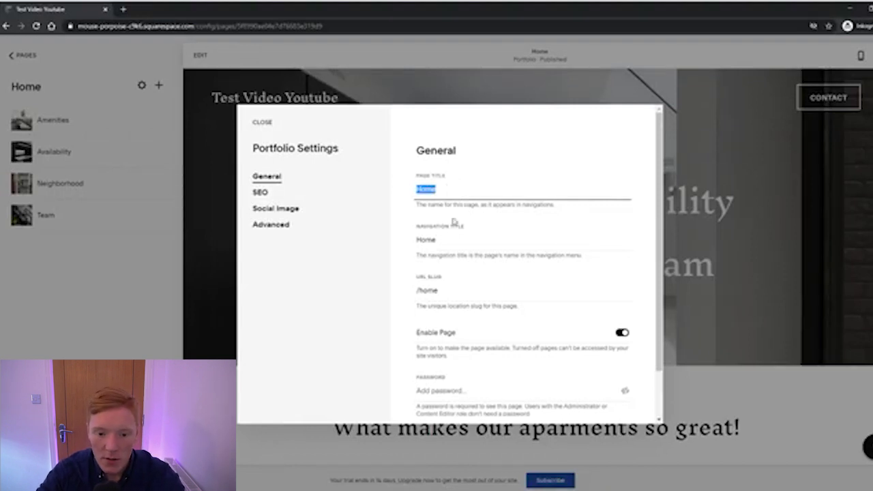
click(433, 232)
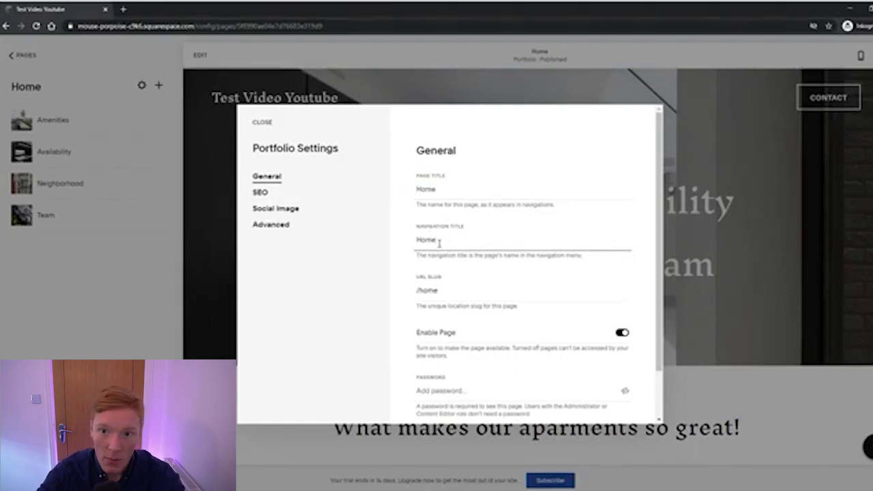
drag(437, 244, 394, 250)
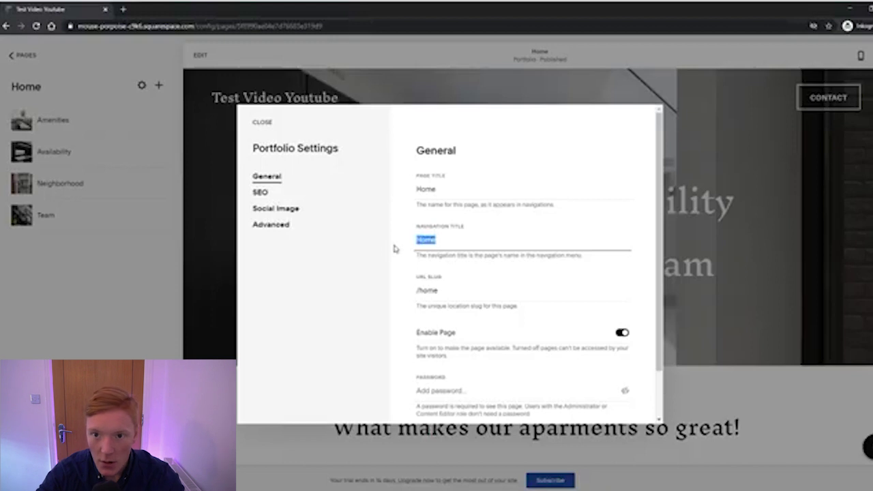
click(400, 246)
scroll(408, 232, down, 2)
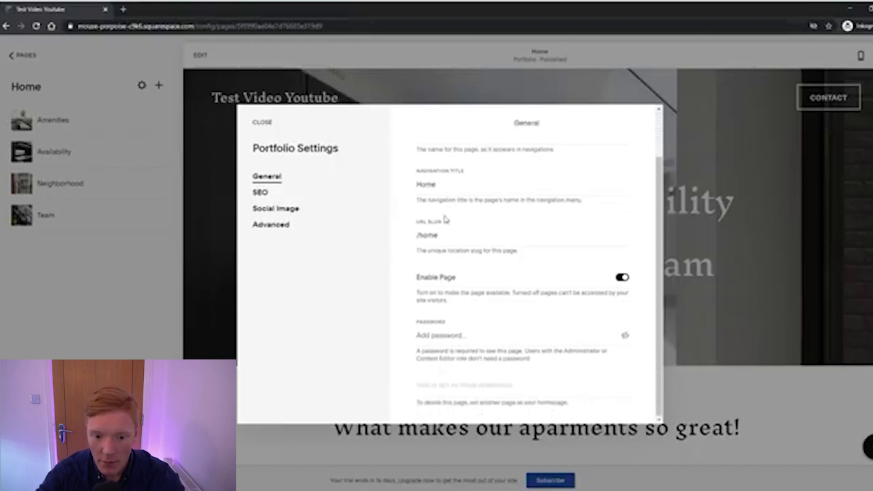
drag(471, 235, 426, 235)
click(456, 234)
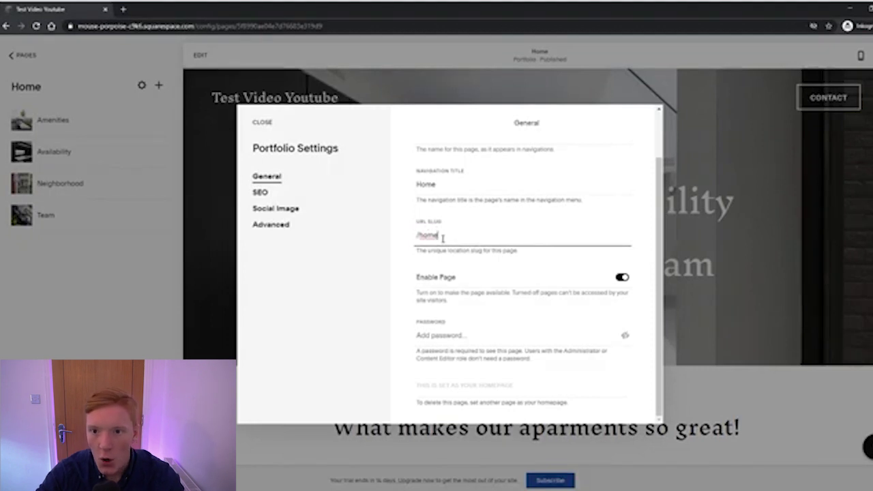
Replace the URL slug /flower-shop with /home, then click into the page password field
drag(443, 237, 418, 237)
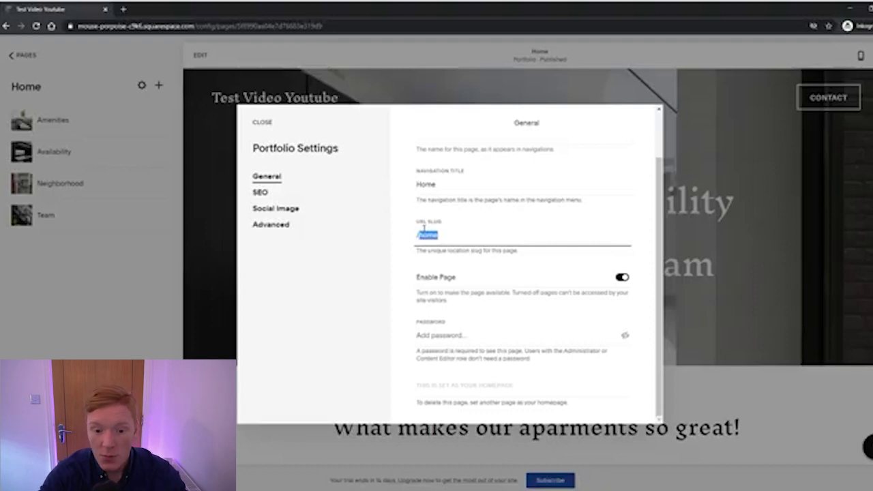
key(Right)
key(BackSpace)
key(BackSpace)
key(BackSpace)
key(BackSpace)
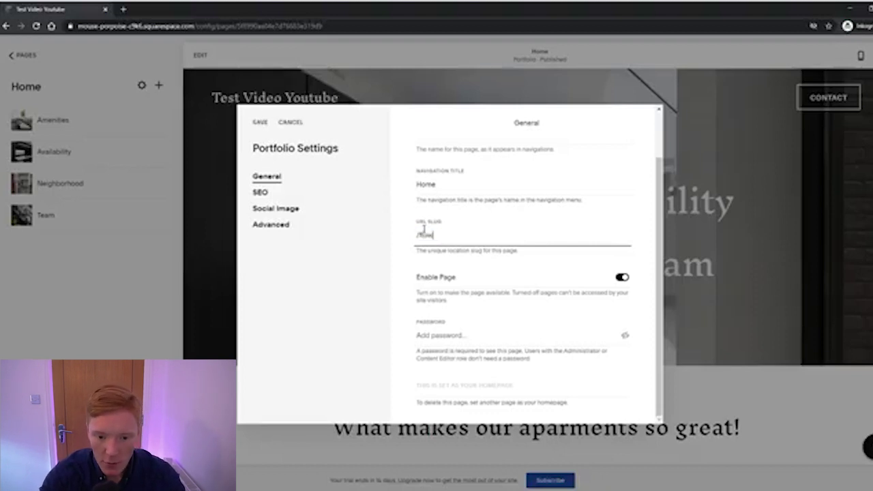
text(flowers)
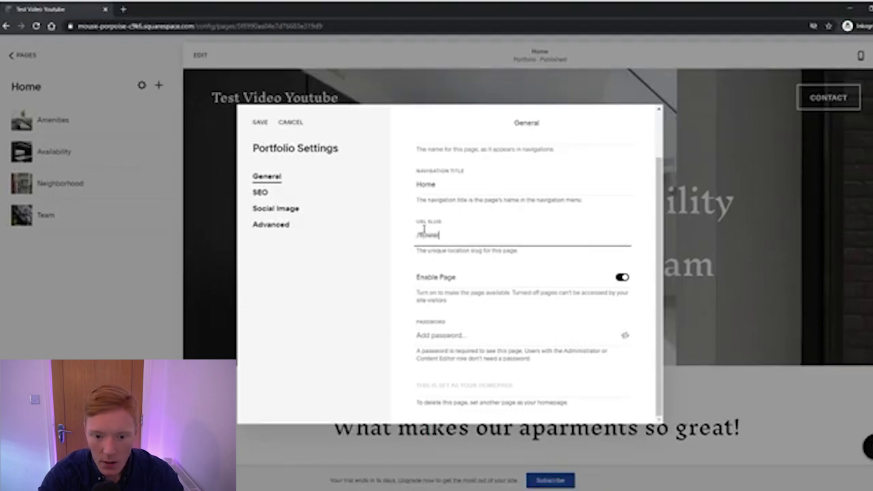
key(BackSpace)
key(BackSpace)
key(BackSpace)
key(BackSpace)
key(BackSpace)
key(BackSpace)
key(BackSpace)
key(BackSpace)
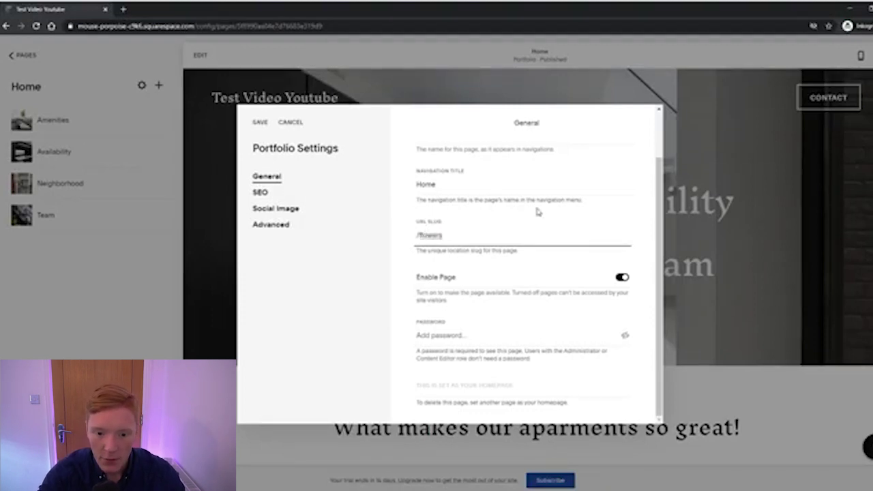
text(/flower)
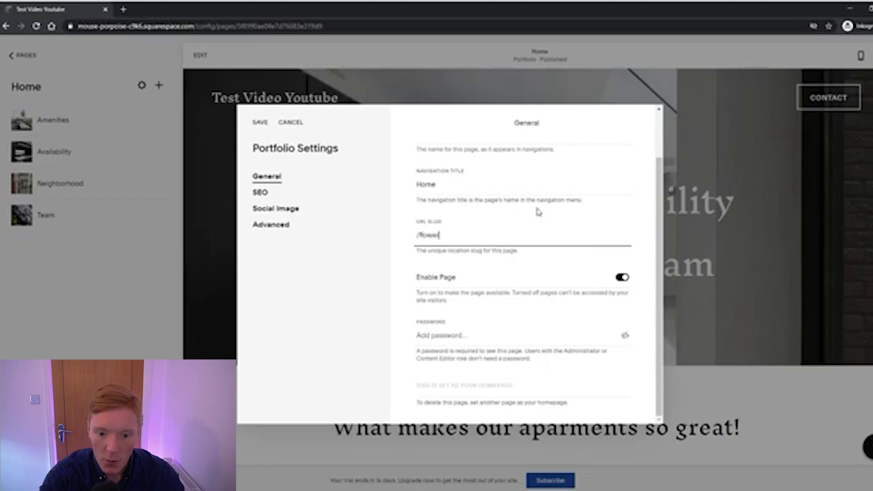
text(-shop)
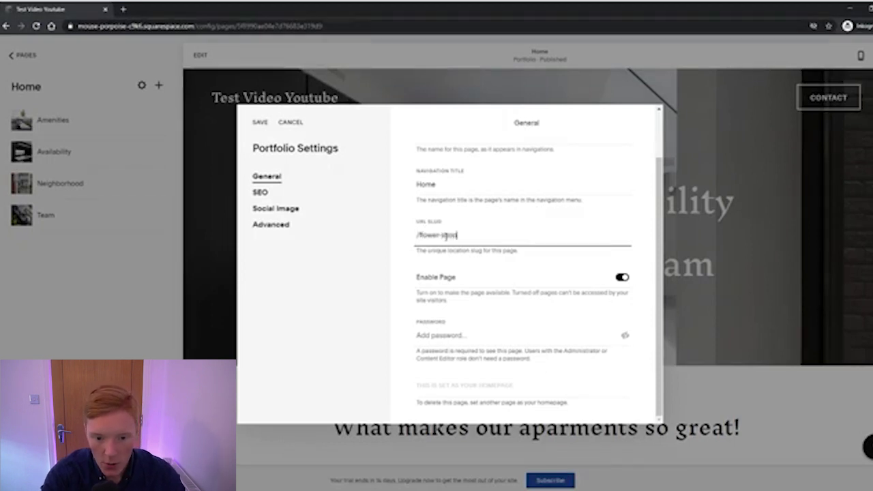
double_click(450, 236)
drag(445, 236, 421, 237)
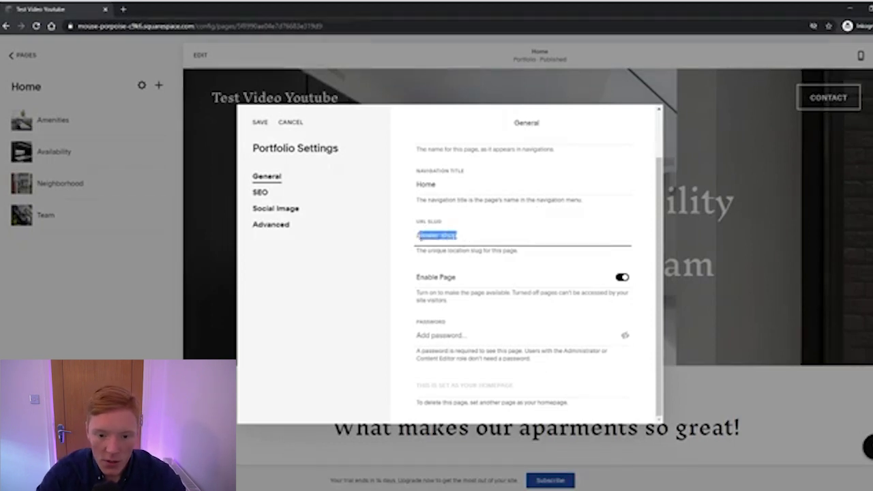
text(home)
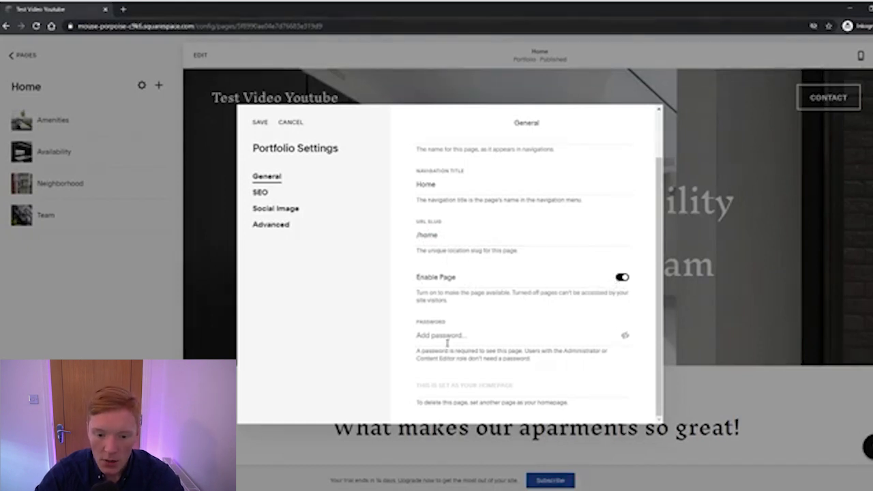
click(478, 332)
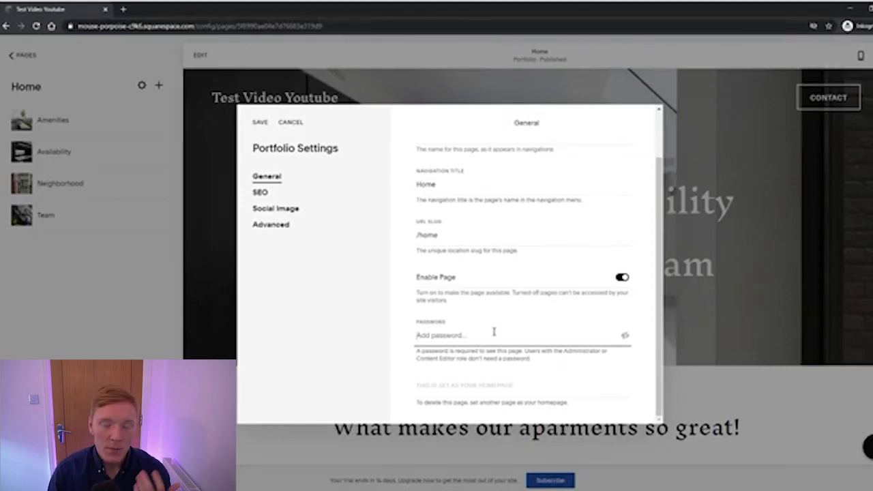
click(494, 331)
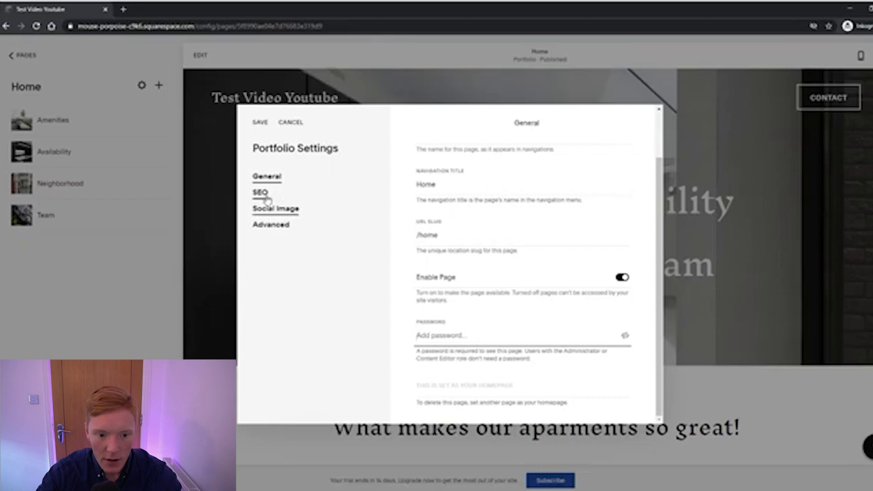
Leave the page's SEO settings, discard its unsaved changes, and open the site-wide Marketing SEO panel
click(263, 195)
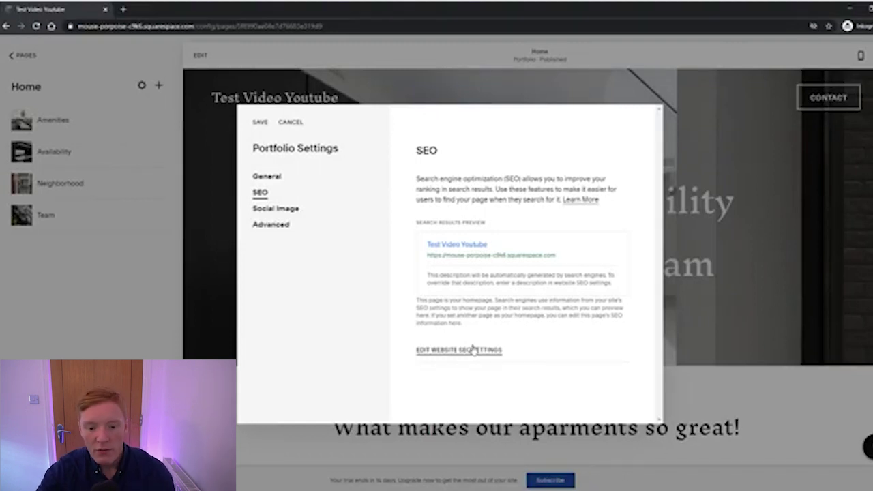
click(463, 351)
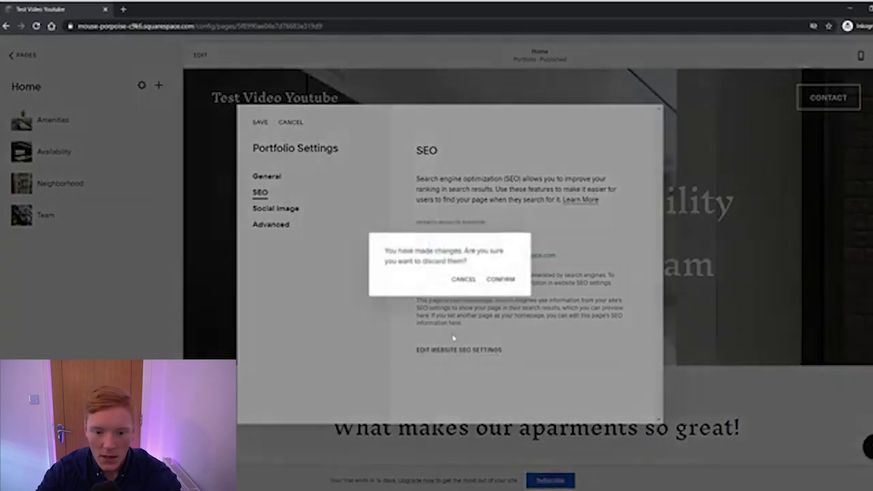
click(499, 279)
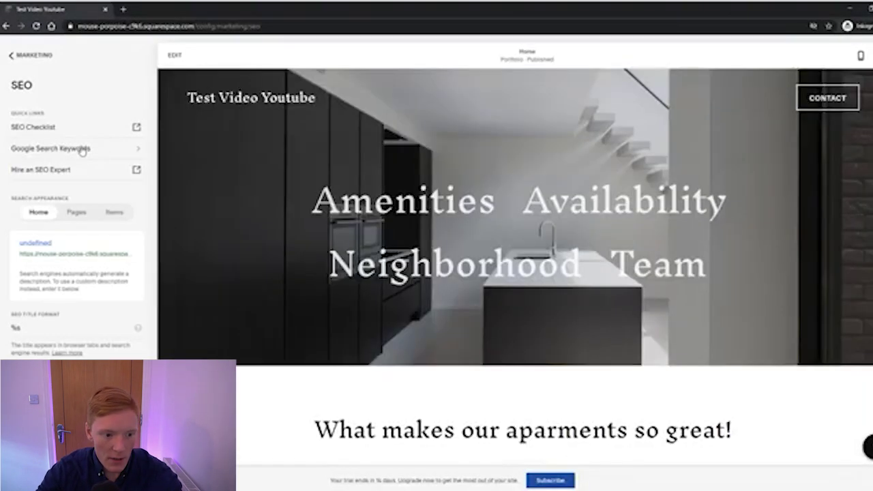
Replace the %s SEO title format with 'Test Video Youtube - Apartments in Canada'
double_click(68, 326)
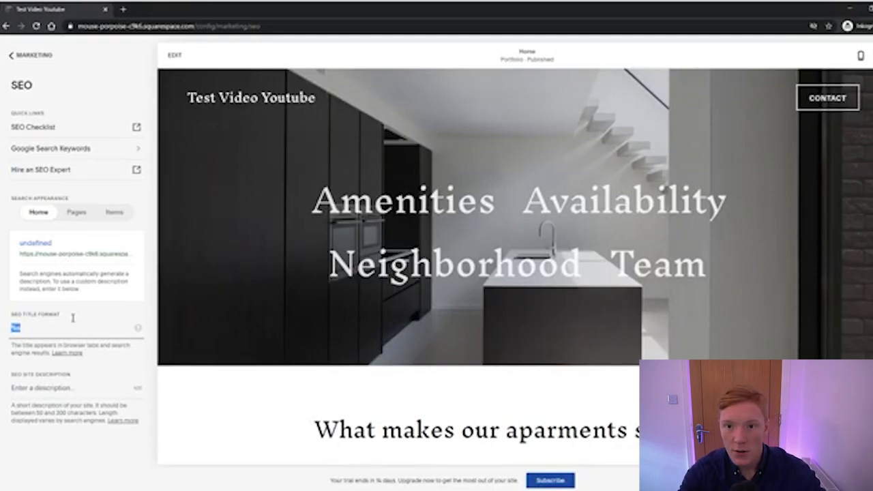
key(BackSpace)
text(Our P)
key(BackSpace)
text(Prod)
key(BackSpace)
key(BackSpace)
key(BackSpace)
key(BackSpace)
key(BackSpace)
key(BackSpace)
key(BackSpace)
key(BackSpace)
text(Test Video Youtube)
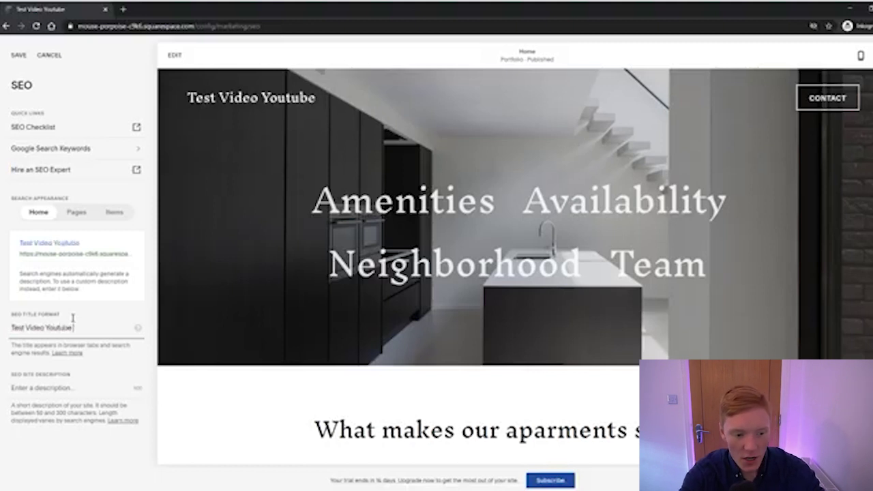
text( -)
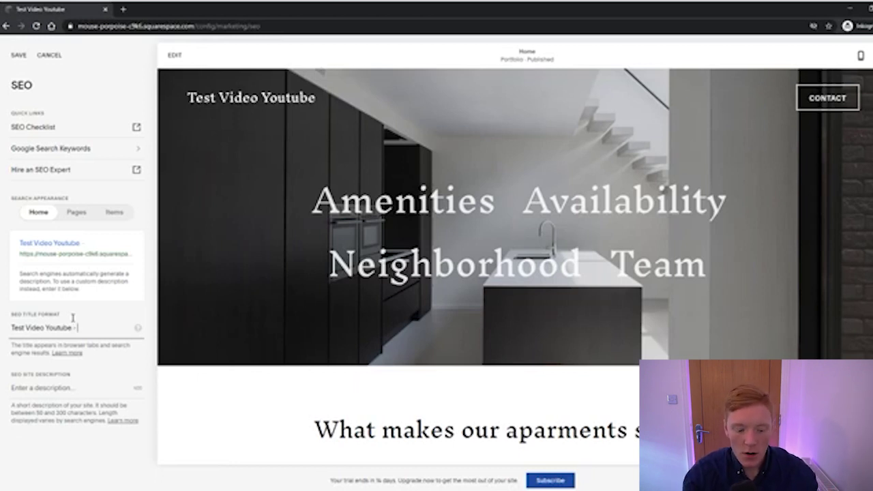
text( Apartments in)
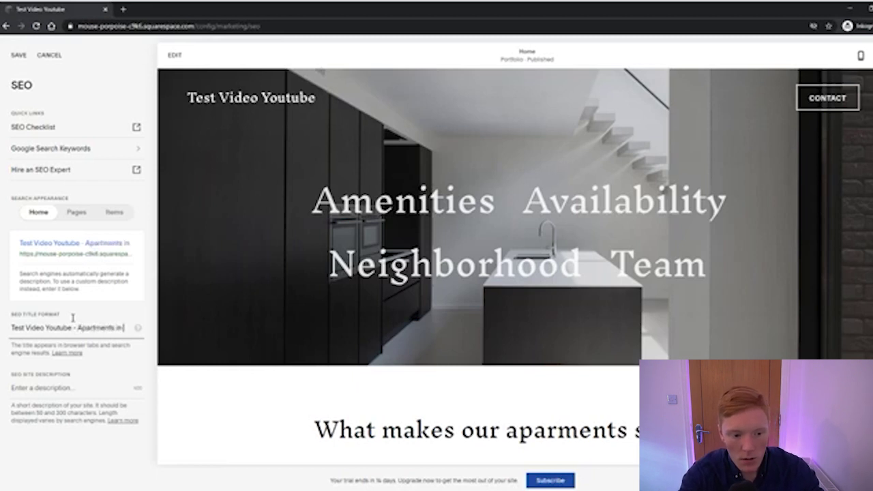
text( Canada)
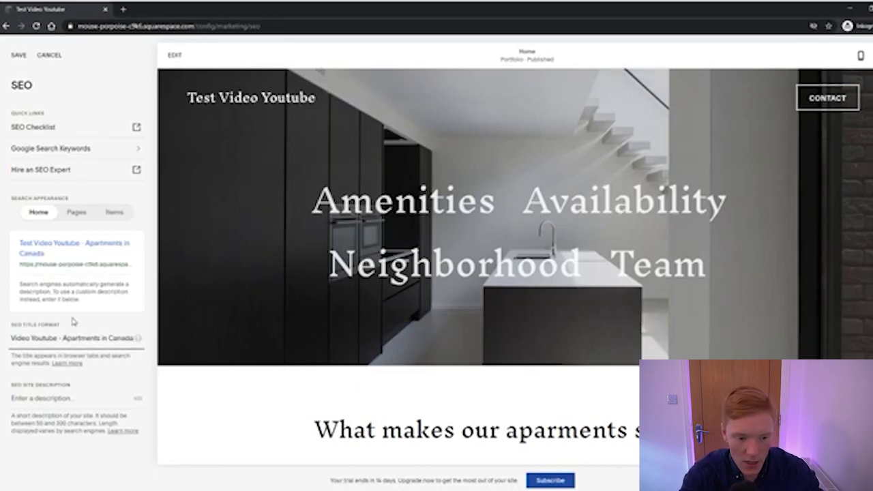
Insert 'to rent' so the title reads 'Test Video Youtube - Apartments to rent in Canada'
click(102, 337)
text(to rent)
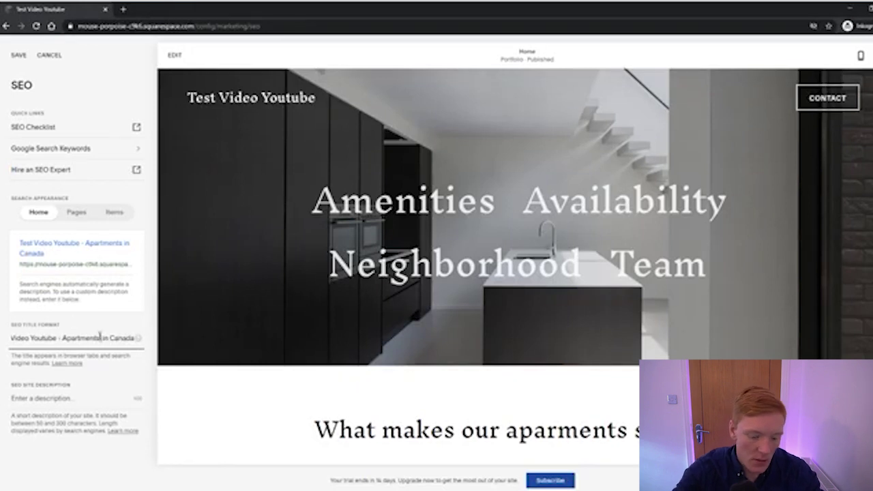
drag(99, 337, 267, 334)
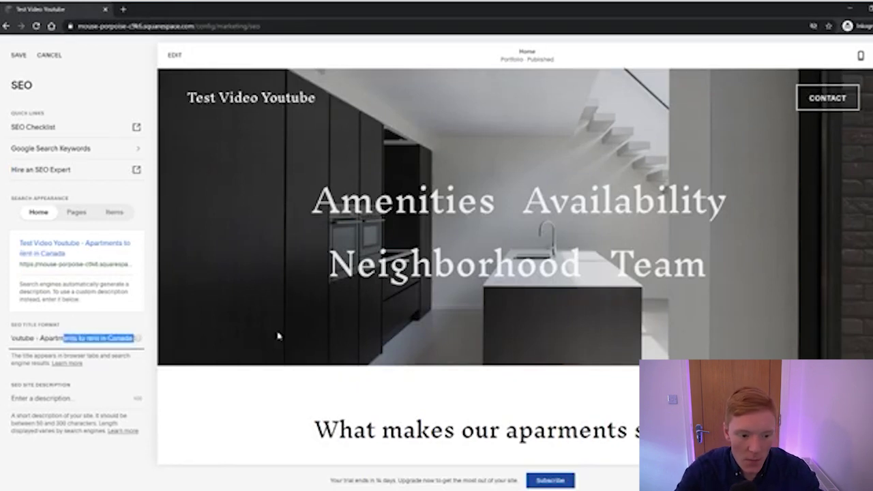
click(107, 337)
triple_click(107, 337)
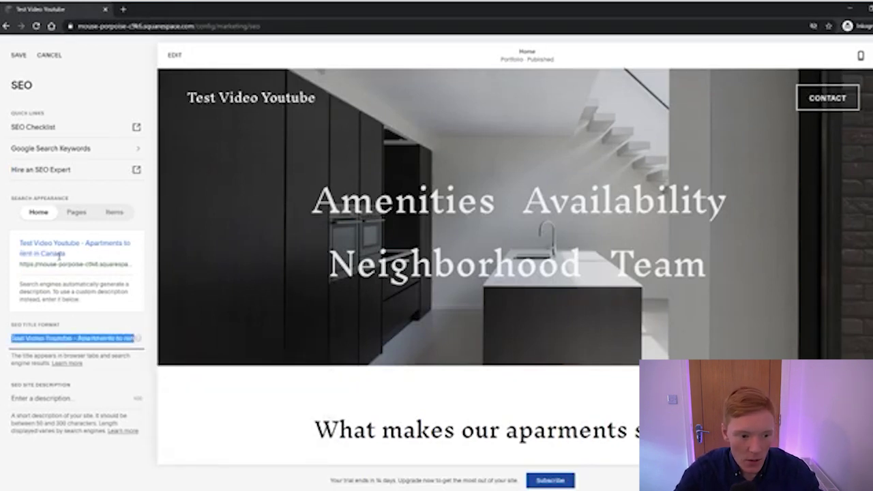
drag(105, 311, 11, 245)
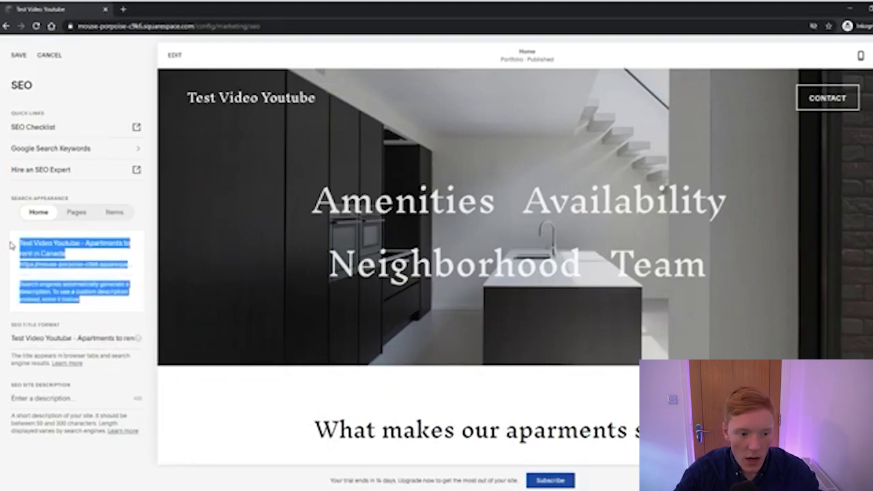
click(69, 311)
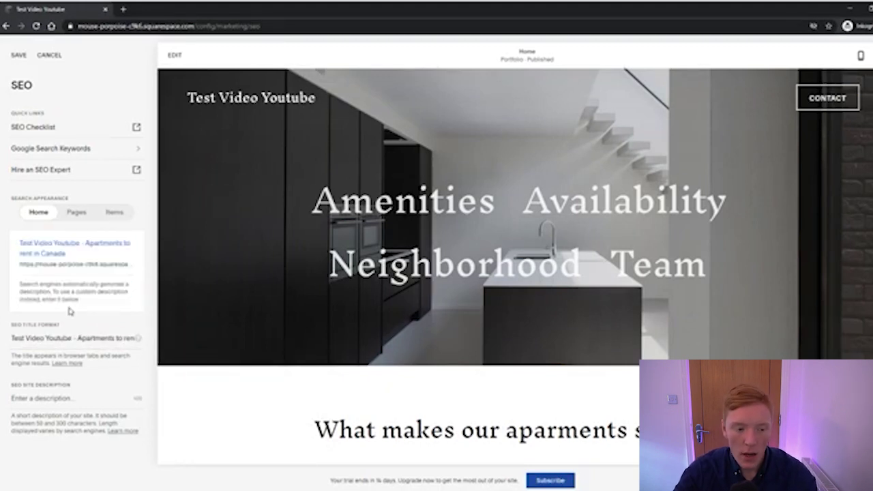
click(66, 399)
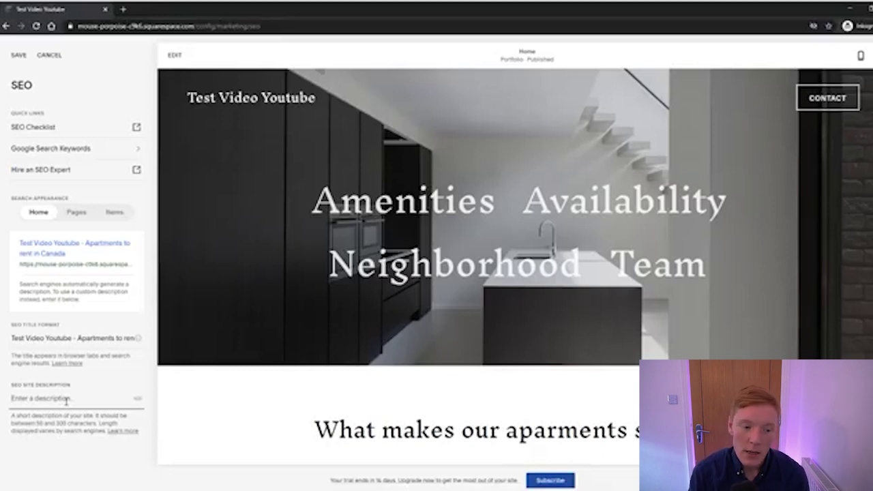
Enter the site description 'Hello thank you for visiting our site', preview Pages and Items, and save
text(Hell)
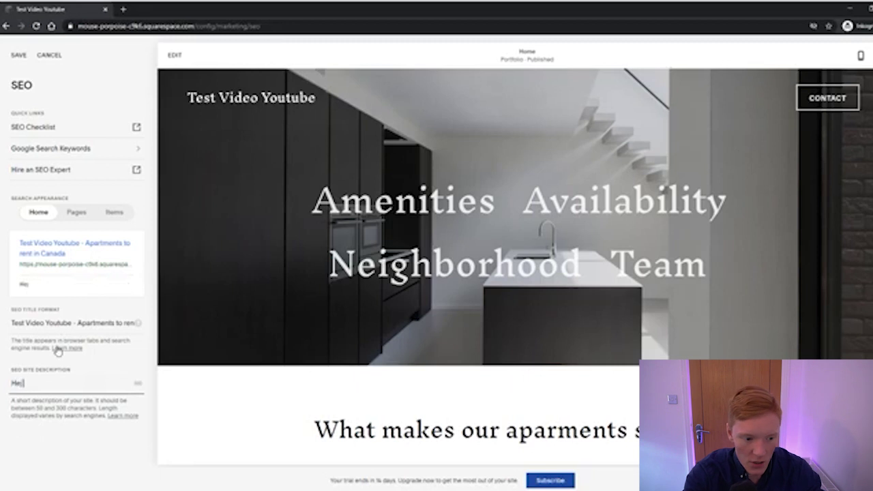
text(o thank y)
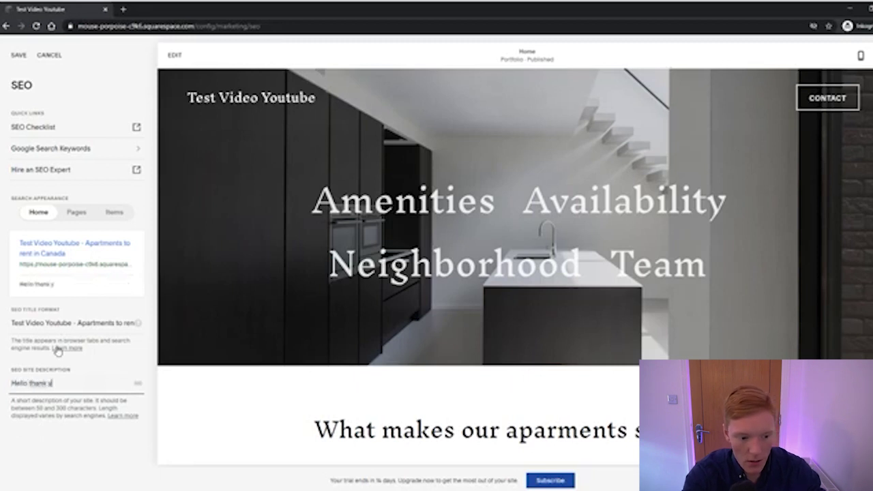
text(ou for visiting our site)
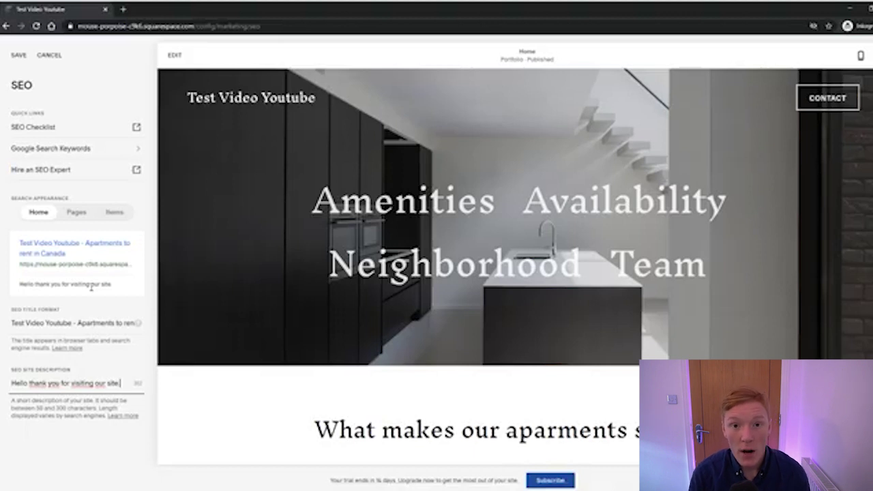
click(75, 213)
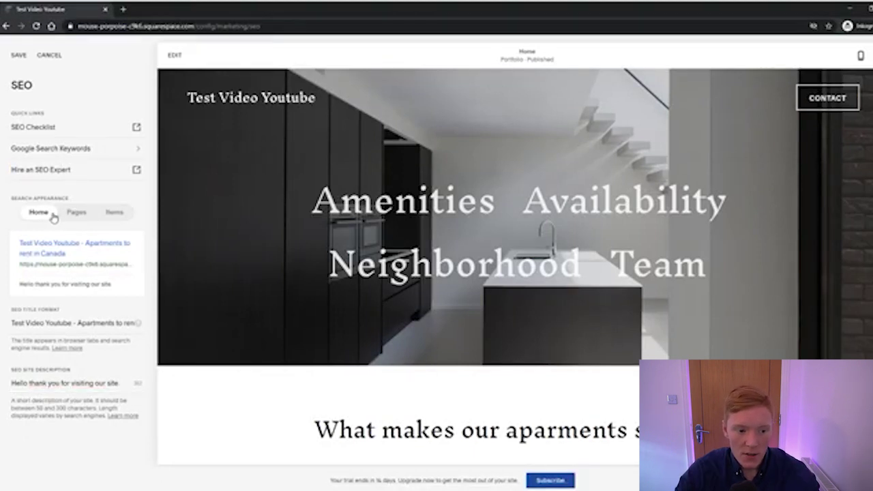
click(73, 214)
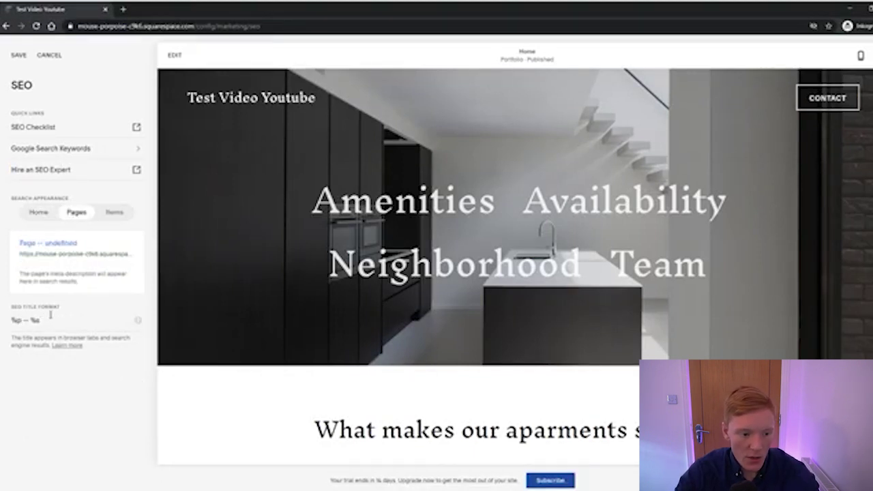
mouse_move(137, 322)
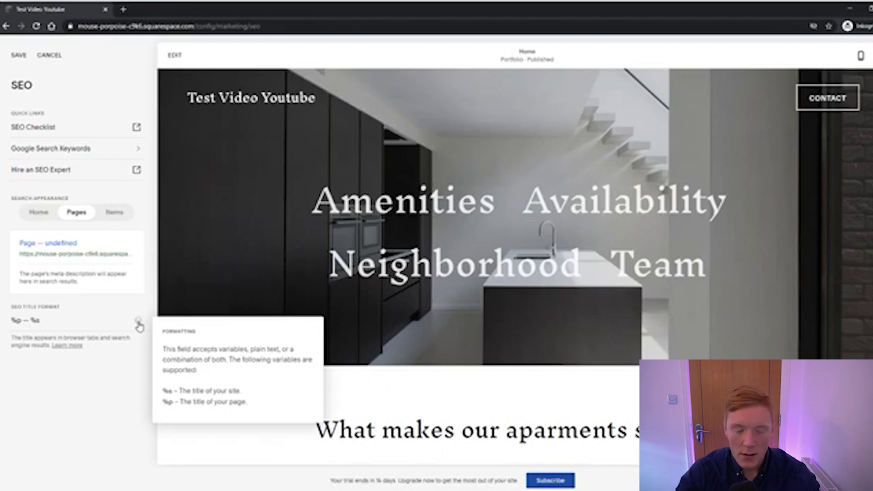
click(39, 212)
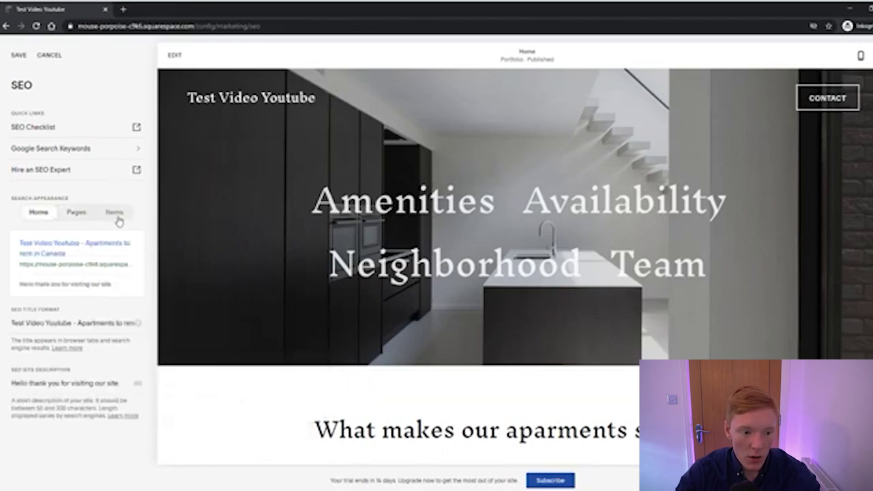
click(113, 213)
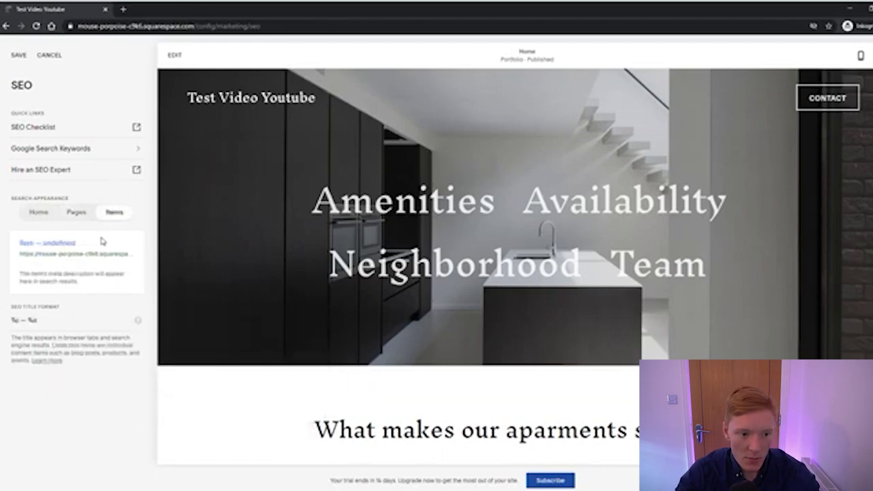
click(48, 213)
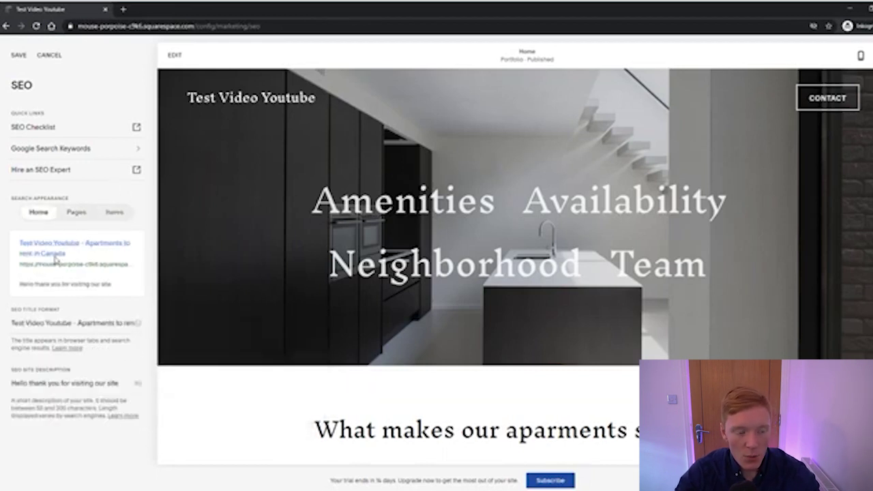
click(19, 56)
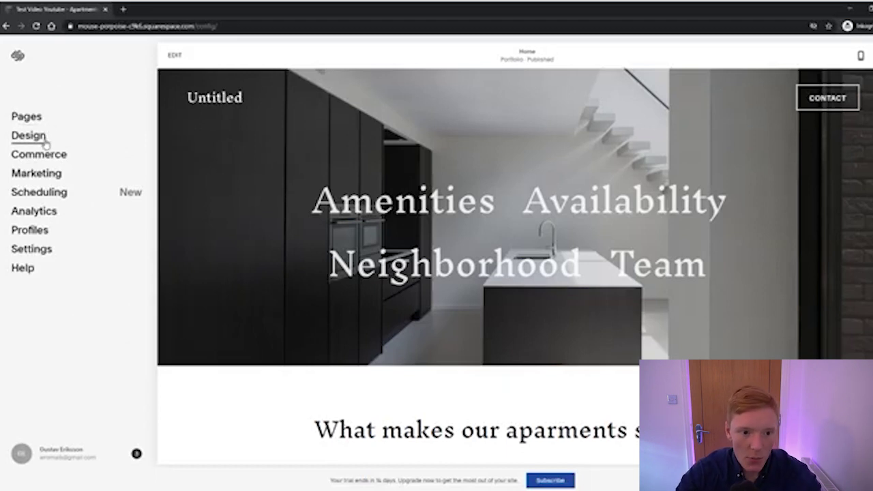
Replace the Inknut Antiqua font pack with Granville from the Mixed packs and save
click(46, 140)
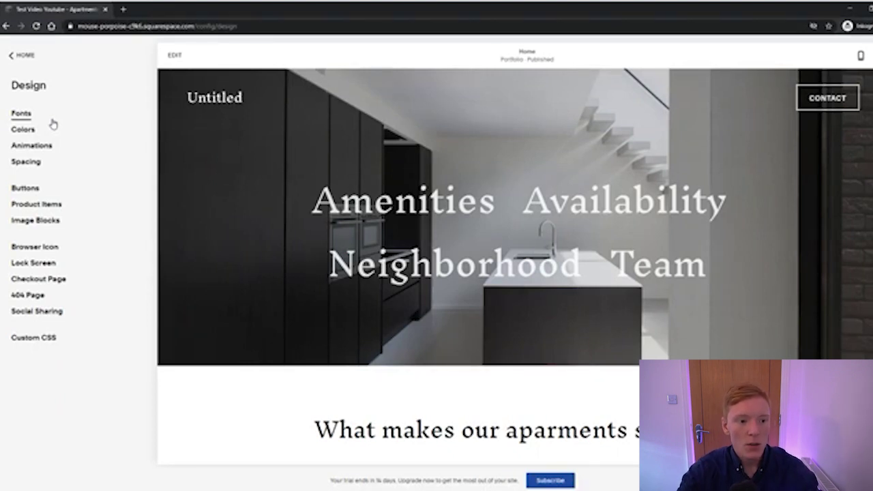
click(40, 116)
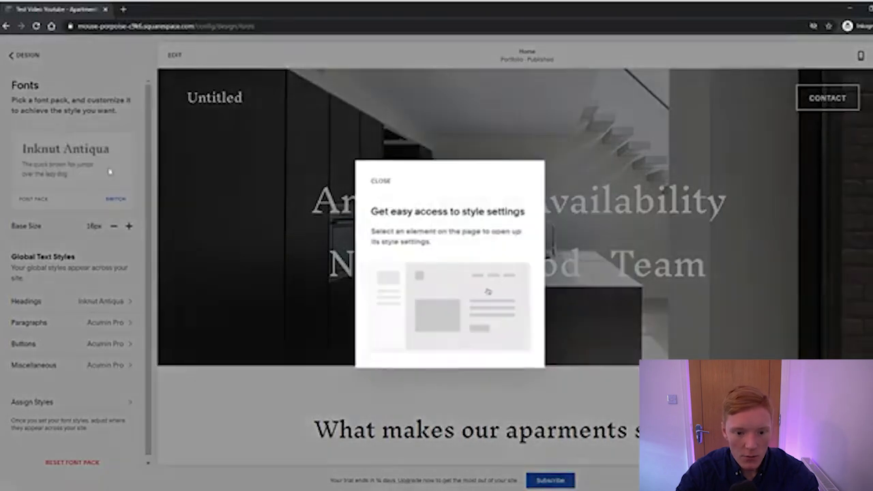
click(381, 180)
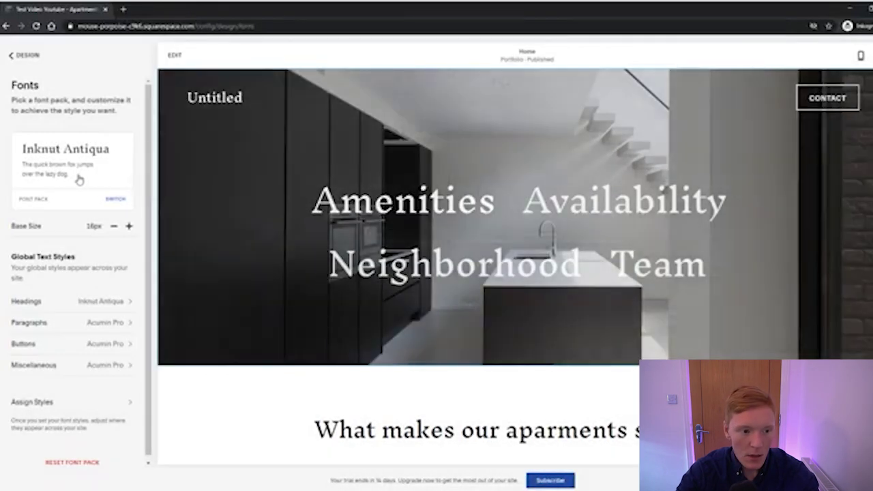
scroll(79, 177, down, 1)
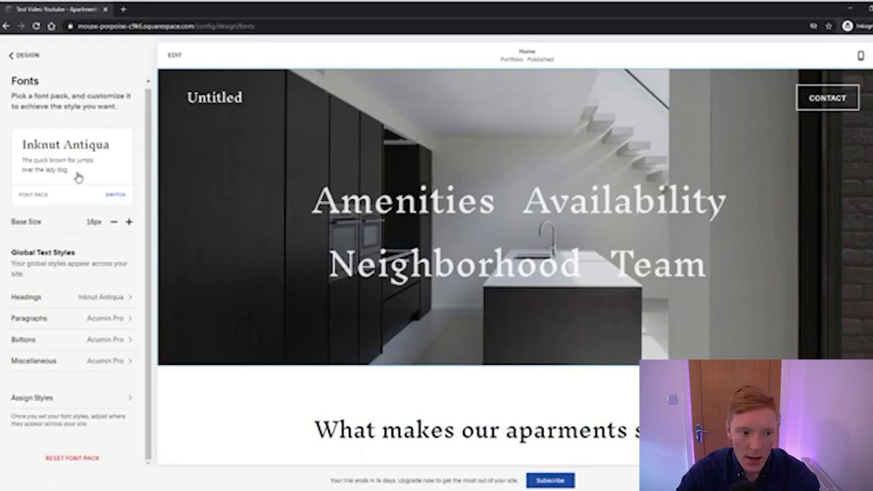
click(77, 177)
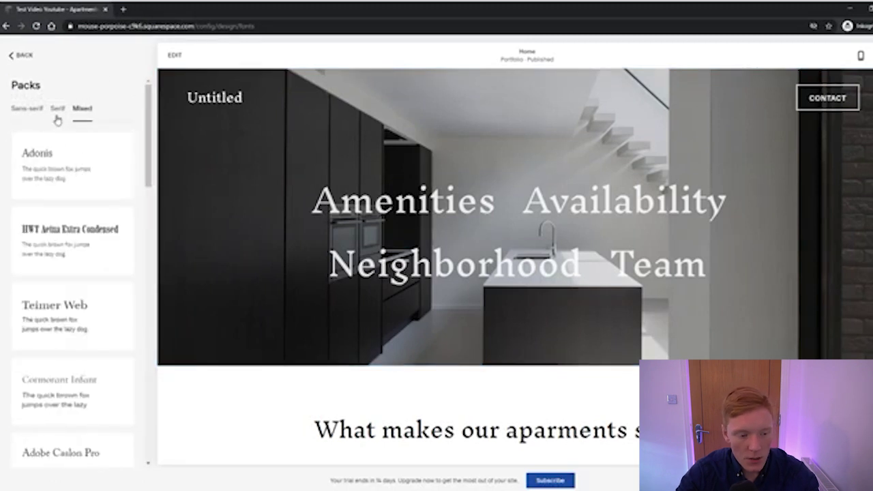
scroll(75, 172, down, 7)
scroll(82, 181, up, 2)
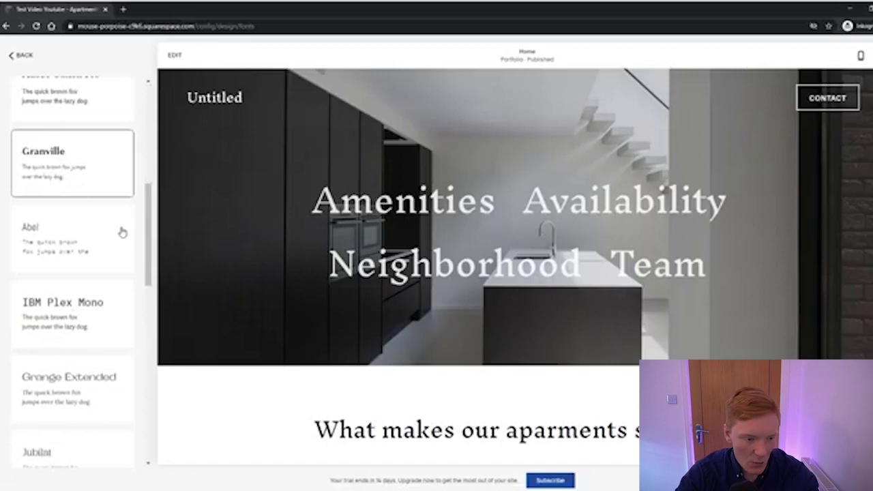
click(98, 205)
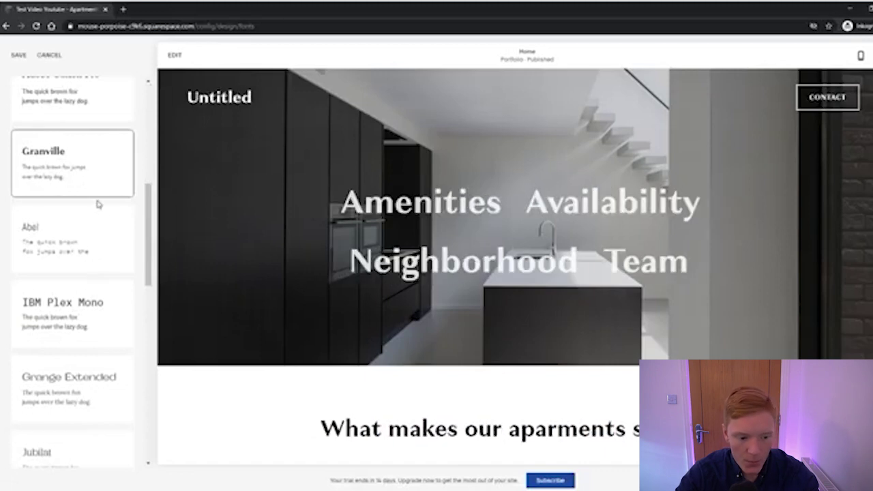
scroll(48, 136, up, 3)
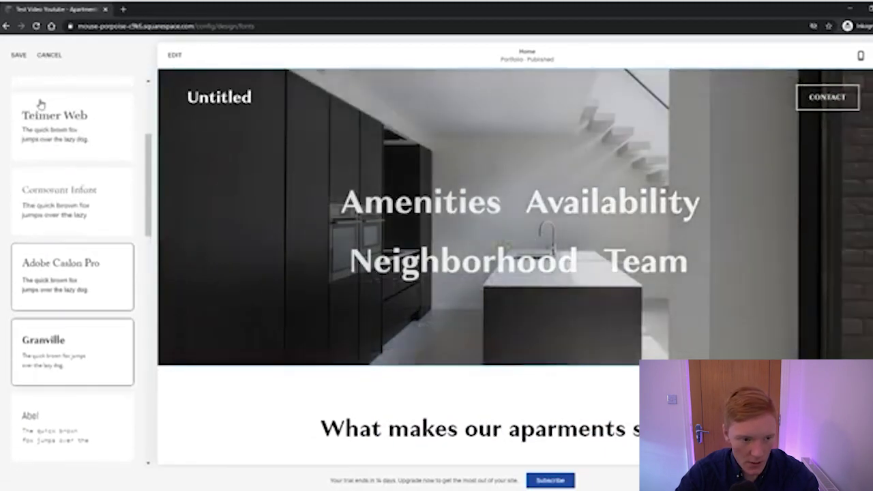
scroll(47, 137, up, 3)
click(19, 56)
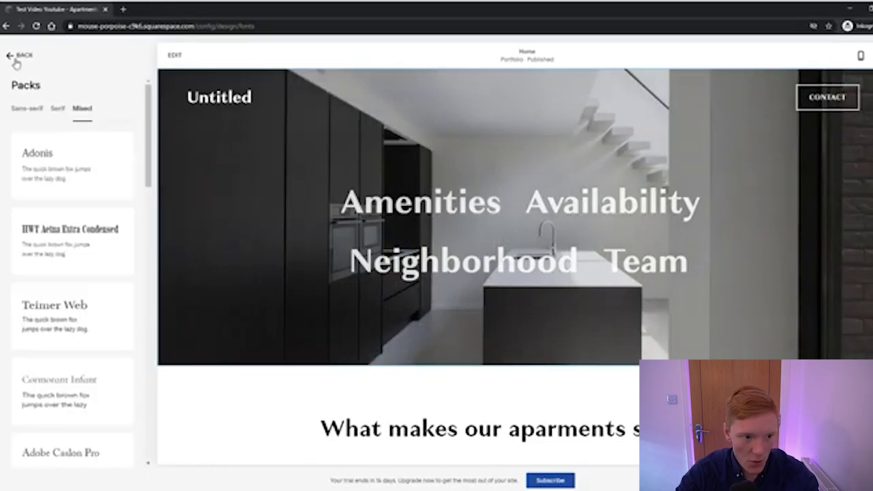
click(18, 57)
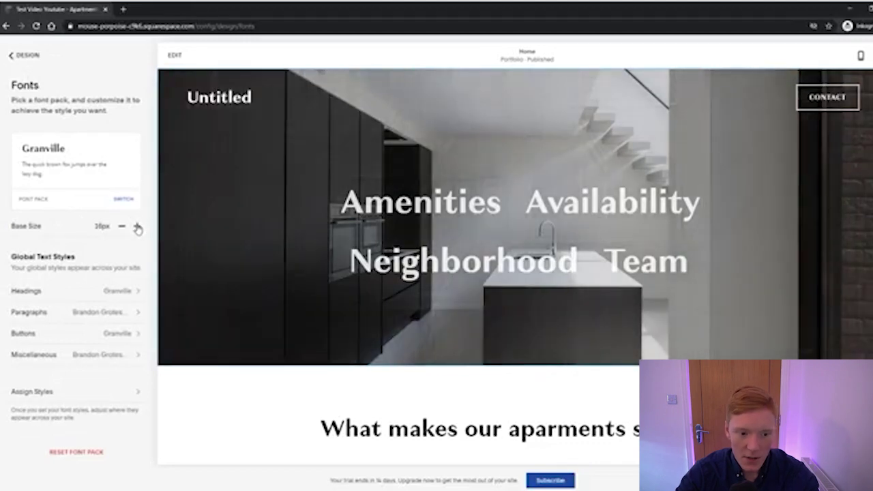
Raise the Base Size from 16px to 18px and save the font settings
click(137, 227)
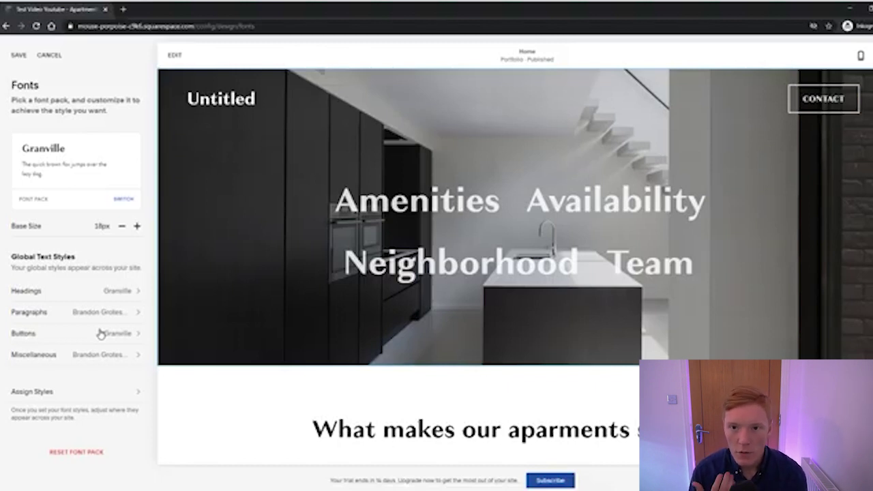
click(18, 57)
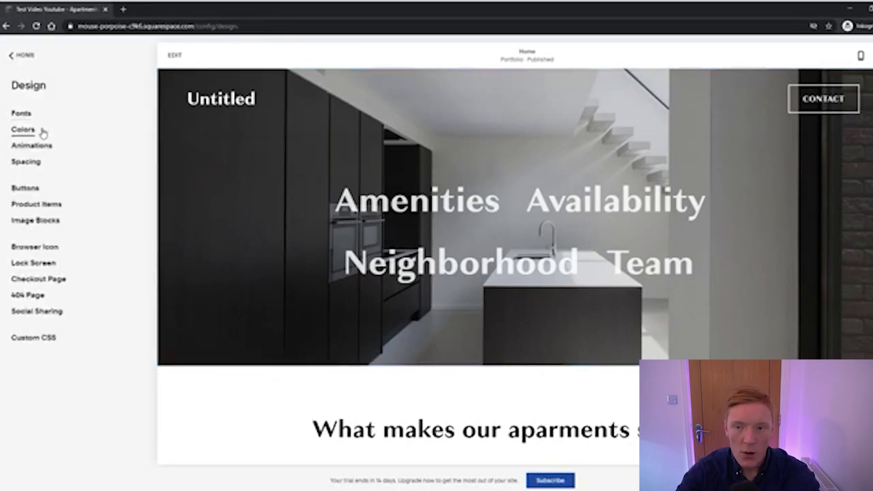
Browse the designer colour palettes, try the blue one, then pick the beige and grey palette
click(42, 132)
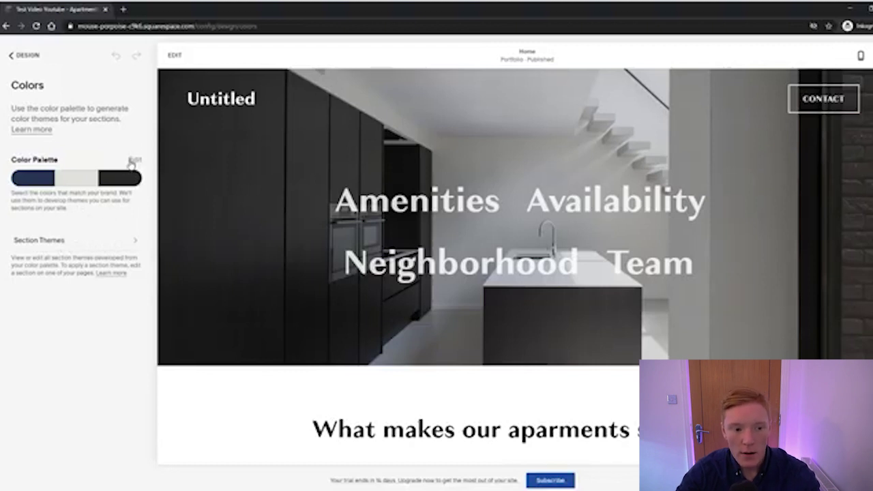
click(134, 160)
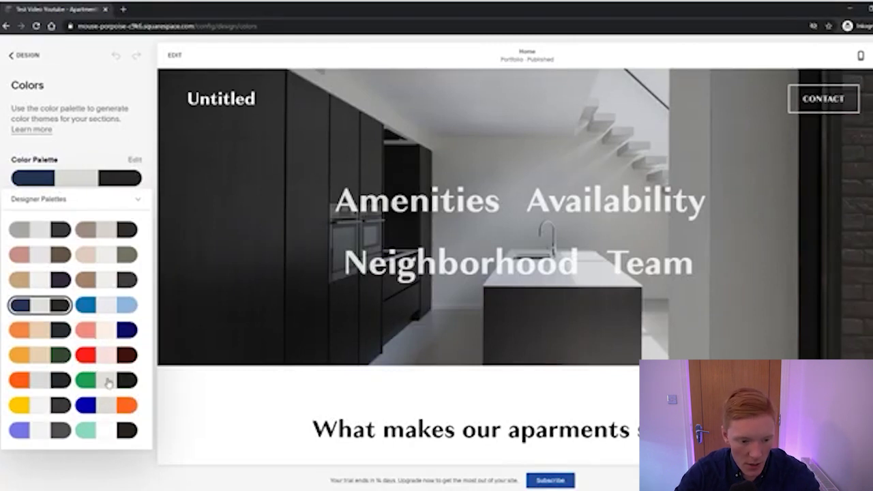
click(112, 308)
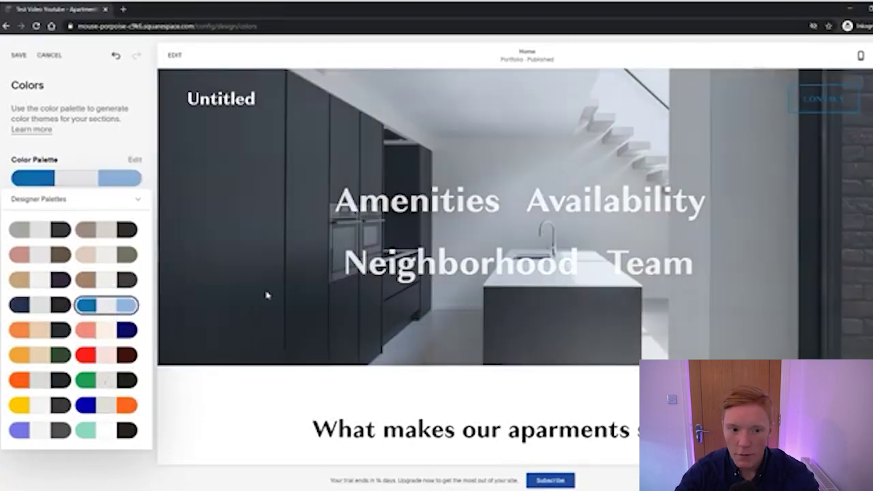
scroll(266, 288, down, 15)
scroll(263, 283, up, 7)
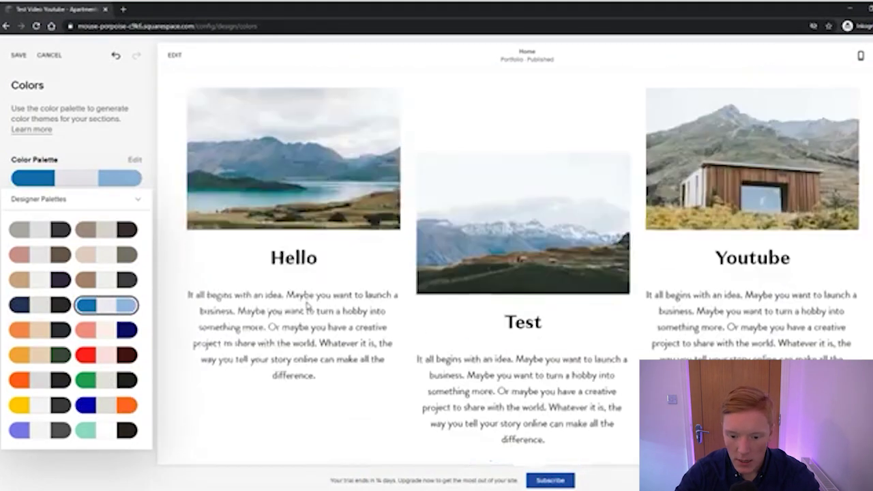
scroll(228, 289, down, 2)
click(112, 261)
Close the palette choices, review the Colors settings, and go to Section Themes
scroll(505, 306, up, 4)
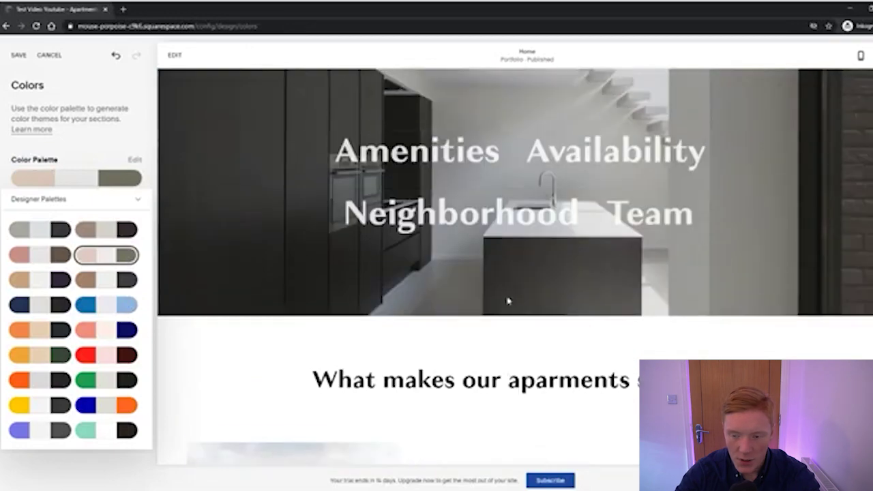
scroll(369, 301, down, 4)
scroll(409, 301, down, 5)
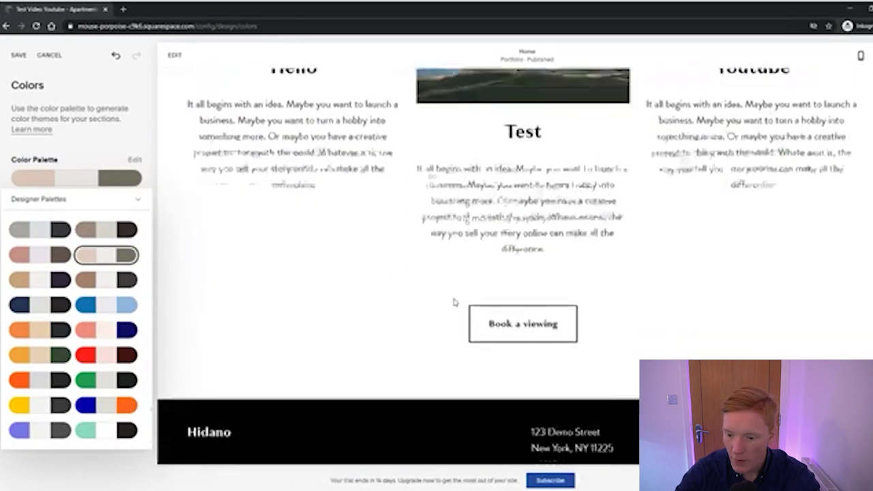
scroll(482, 298, up, 5)
scroll(480, 297, up, 5)
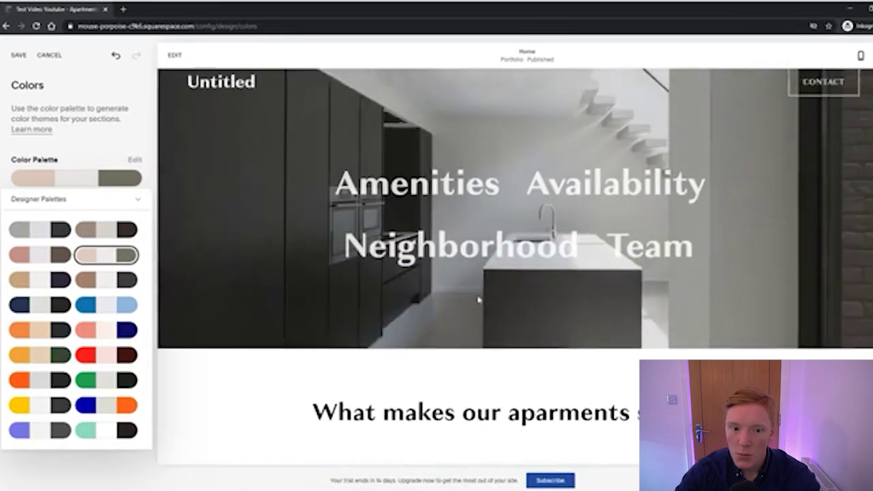
click(103, 152)
scroll(539, 202, down, 2)
scroll(540, 201, down, 5)
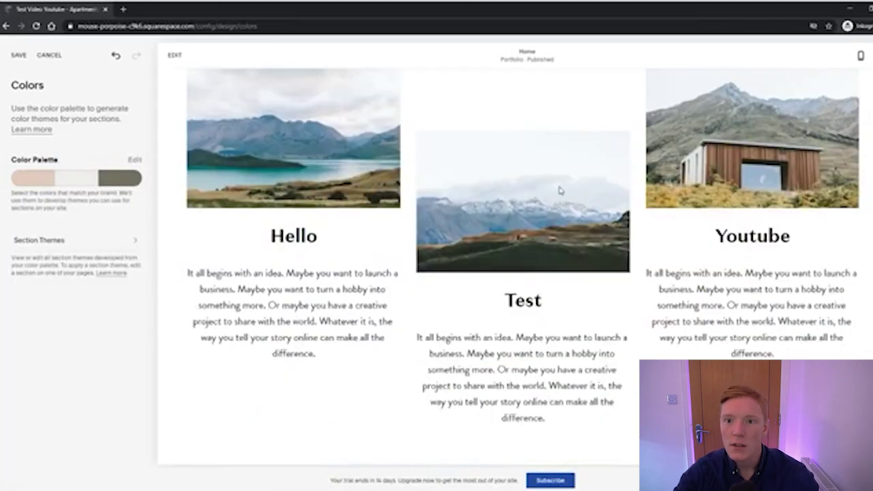
scroll(560, 191, down, 4)
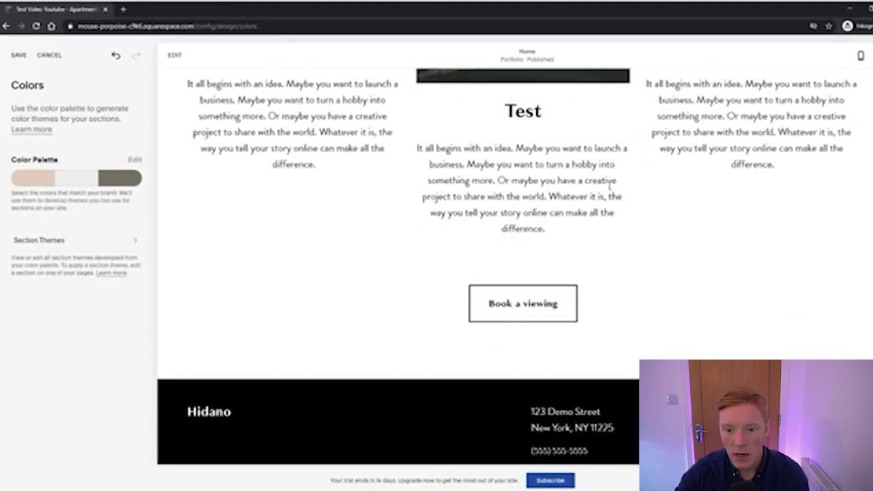
scroll(579, 193, up, 4)
scroll(572, 196, up, 2)
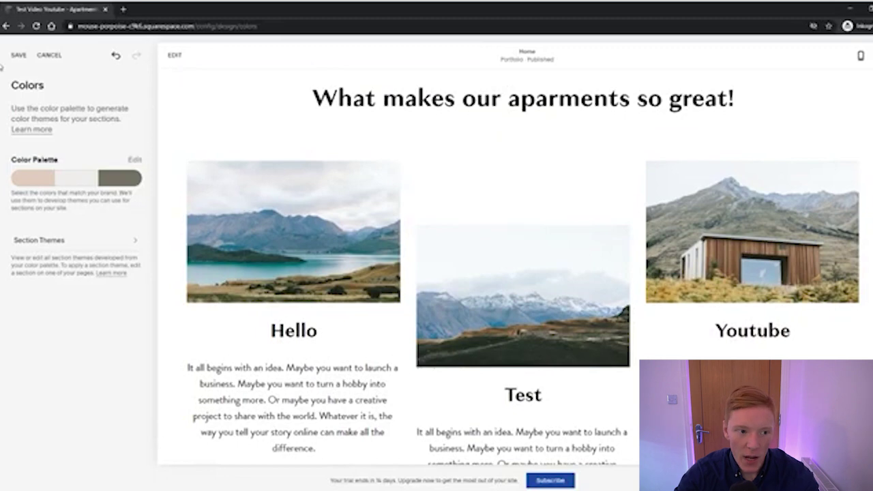
scroll(306, 107, up, 5)
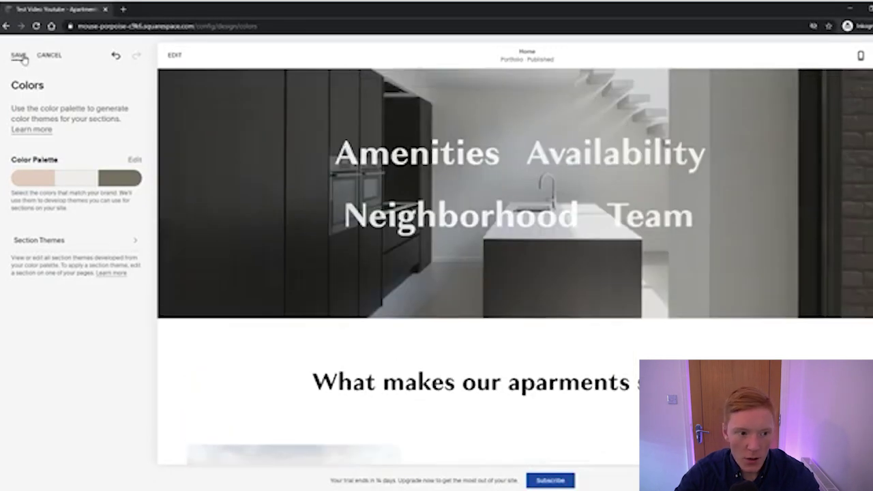
click(78, 242)
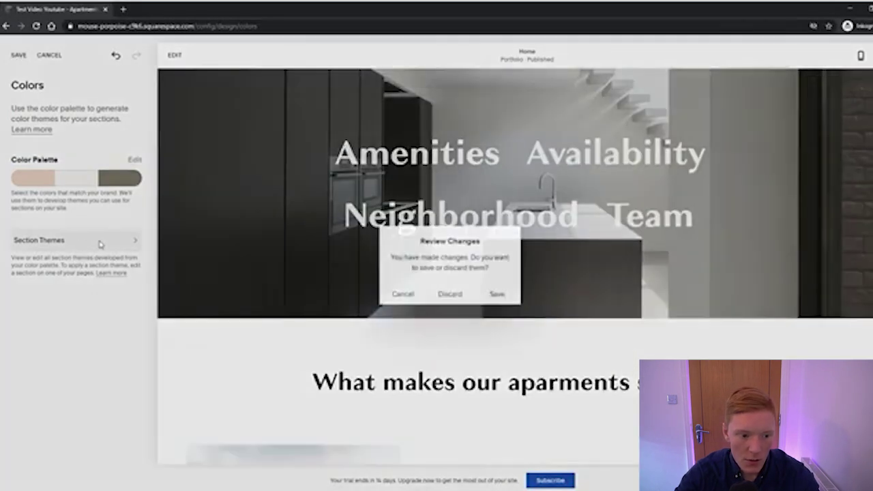
Save the beige and grey palette, inspect White Minimal's theme colours, then return to Design
click(449, 292)
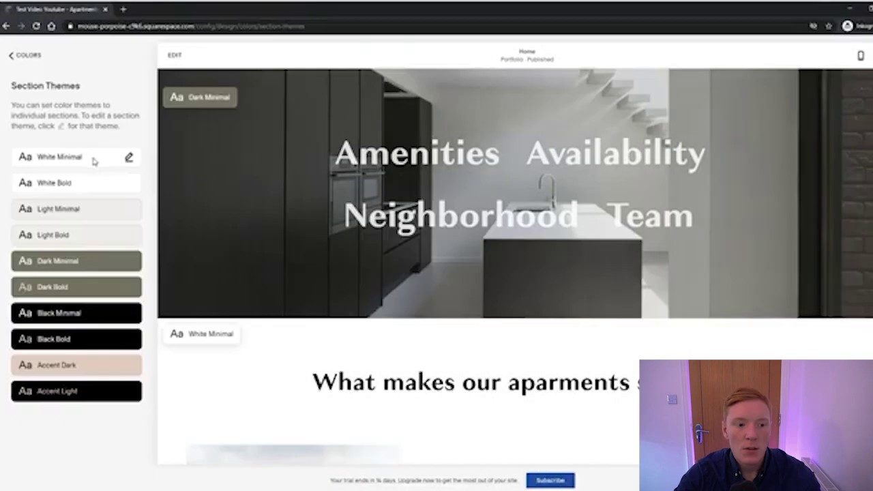
click(127, 159)
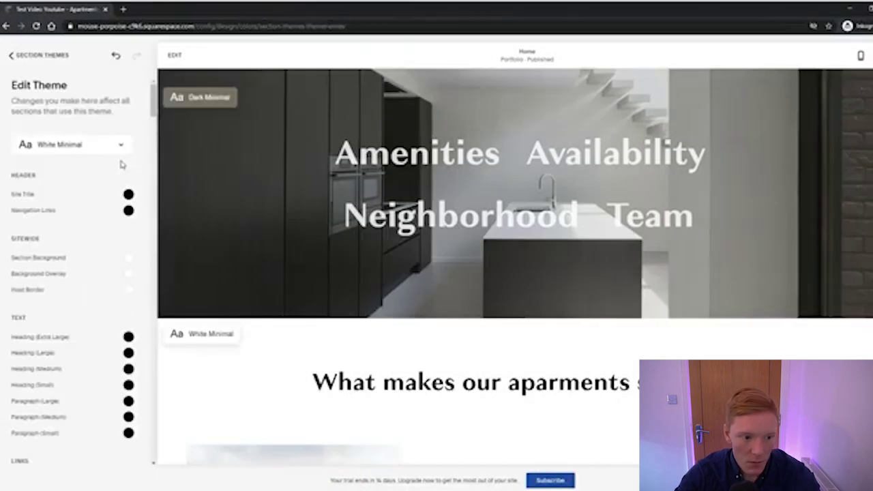
scroll(118, 158, down, 1)
scroll(116, 177, up, 1)
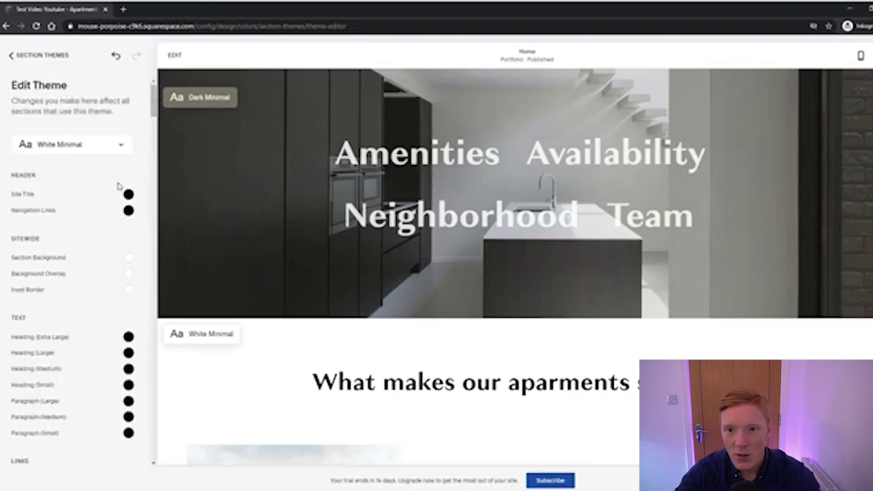
scroll(135, 238, down, 7)
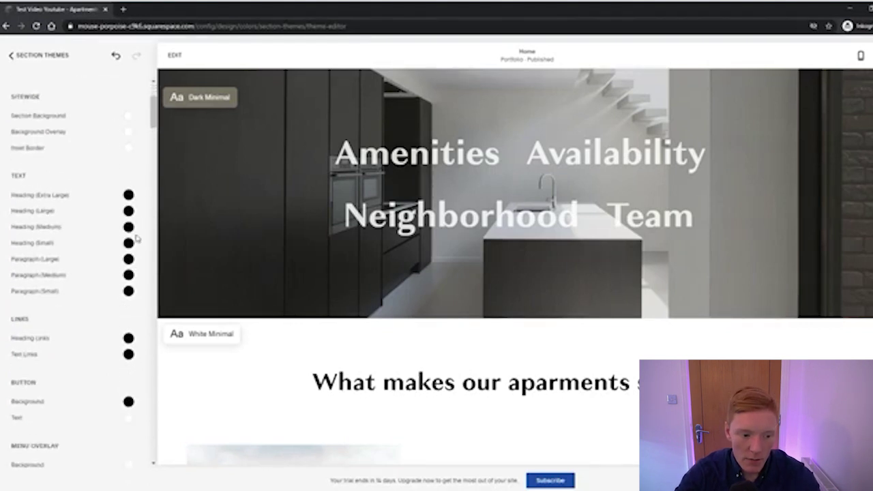
drag(153, 143, 172, 89)
click(27, 60)
click(27, 61)
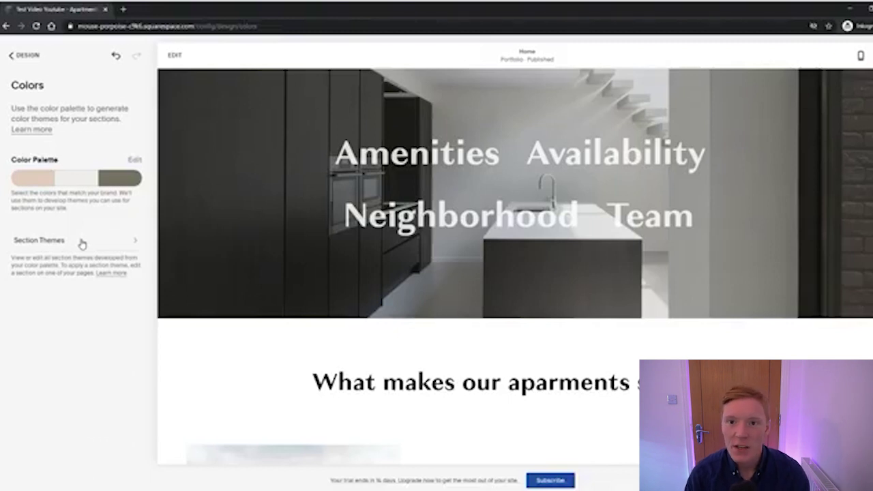
click(14, 62)
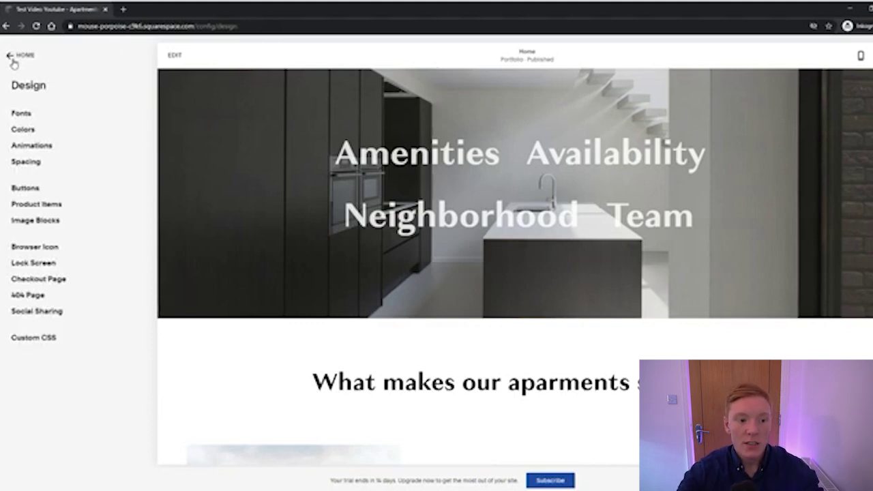
Change the maximum page width from 2280px to 1818px with the slider and save
click(39, 166)
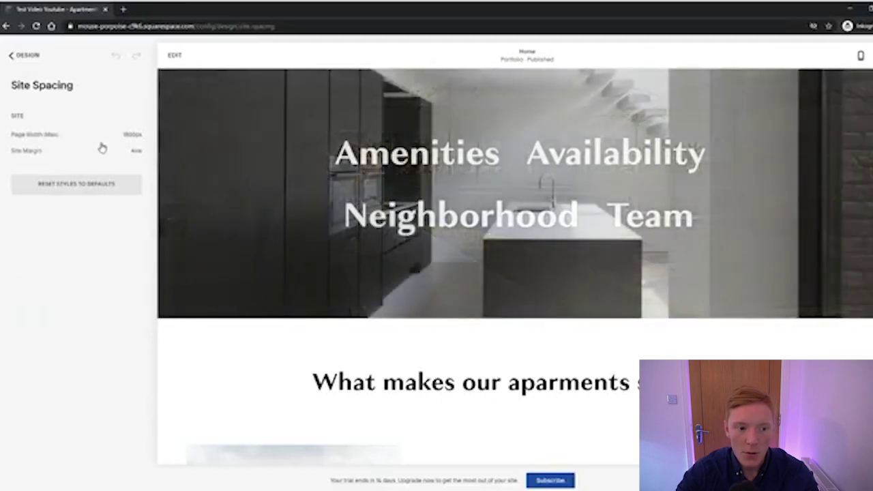
scroll(302, 176, down, 3)
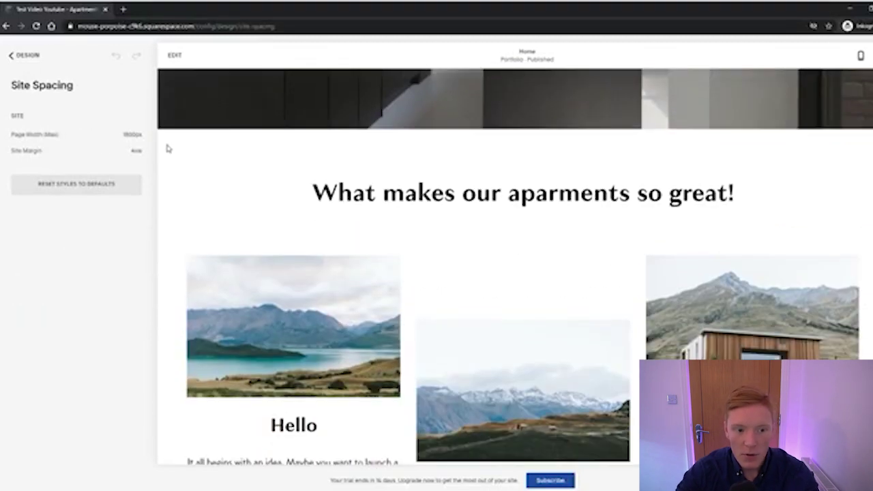
scroll(302, 160, up, 3)
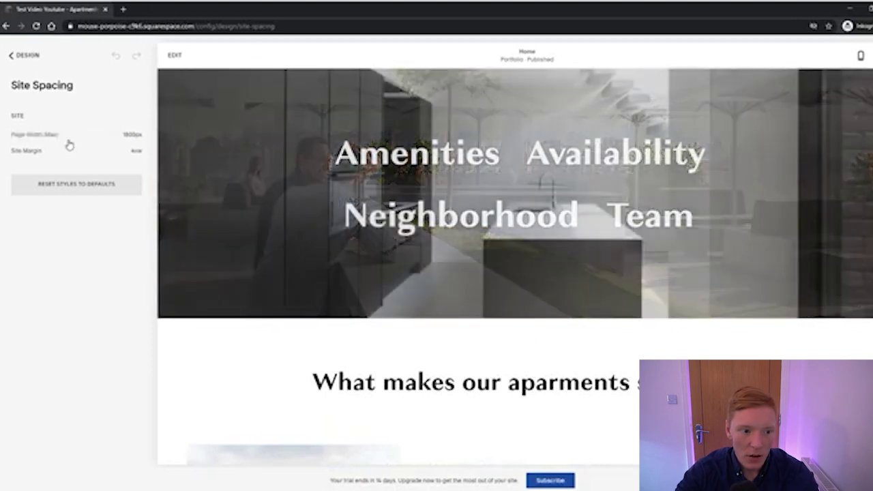
mouse_move(60, 135)
drag(68, 134, 80, 134)
mouse_move(116, 138)
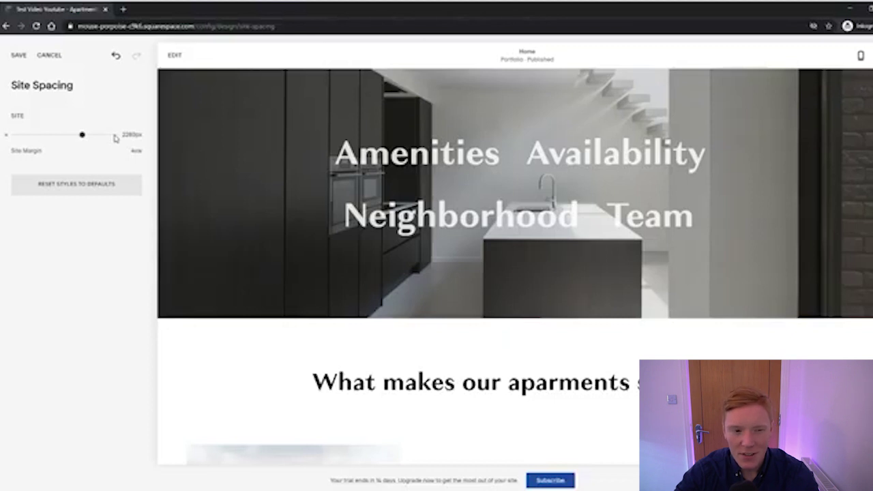
drag(82, 135, 59, 134)
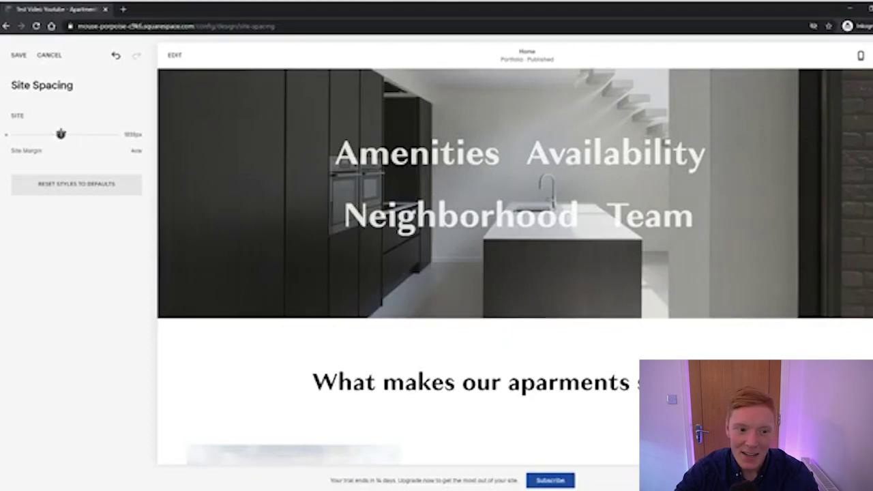
click(21, 60)
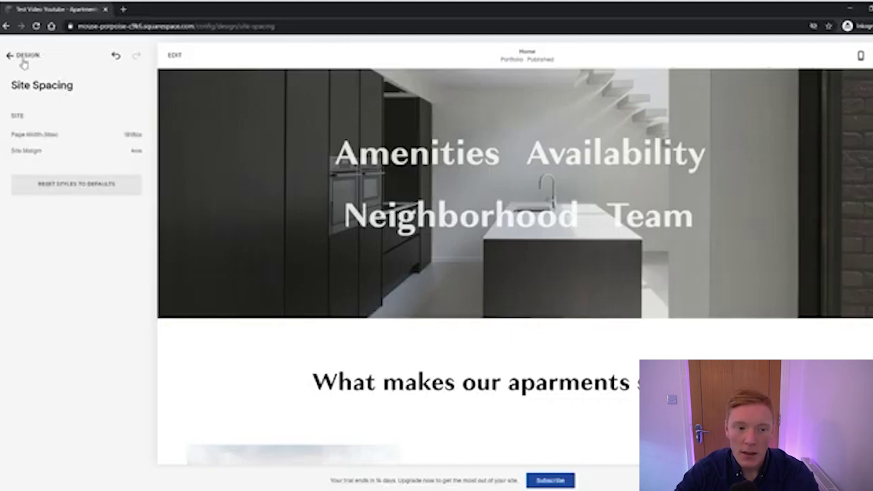
click(24, 60)
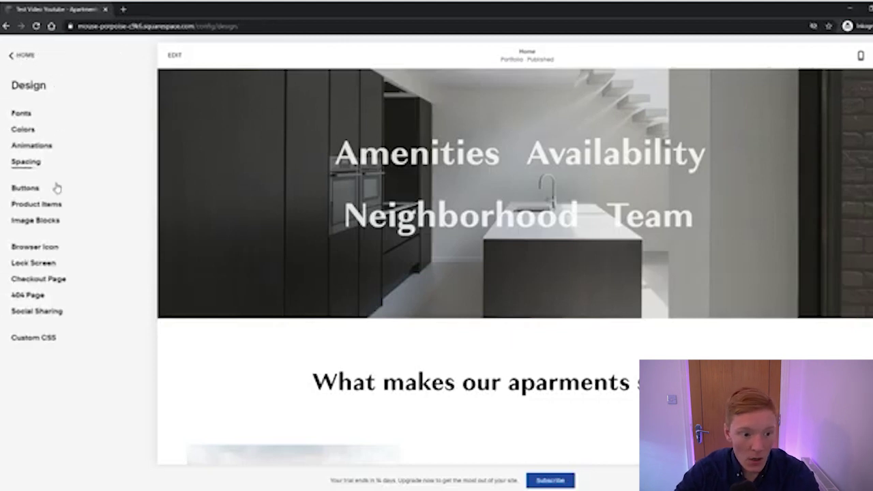
Switch the button style from outline to Solid so Book a viewing is filled black
click(32, 187)
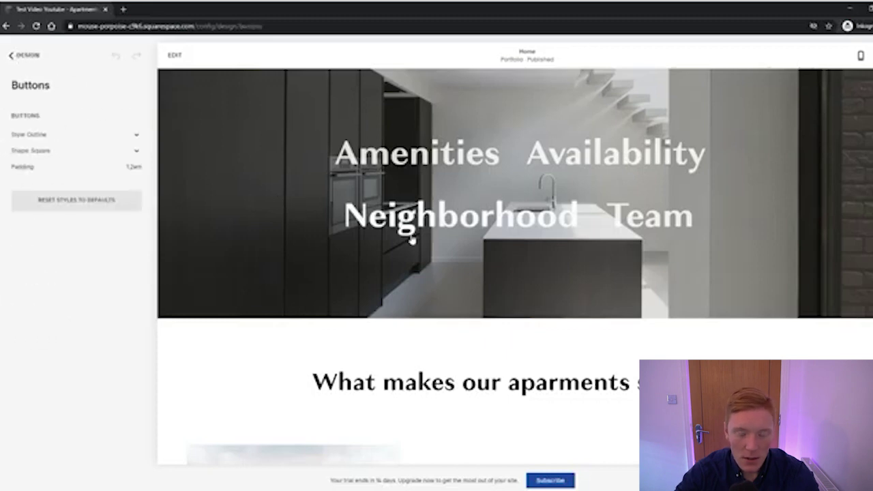
scroll(407, 232, down, 10)
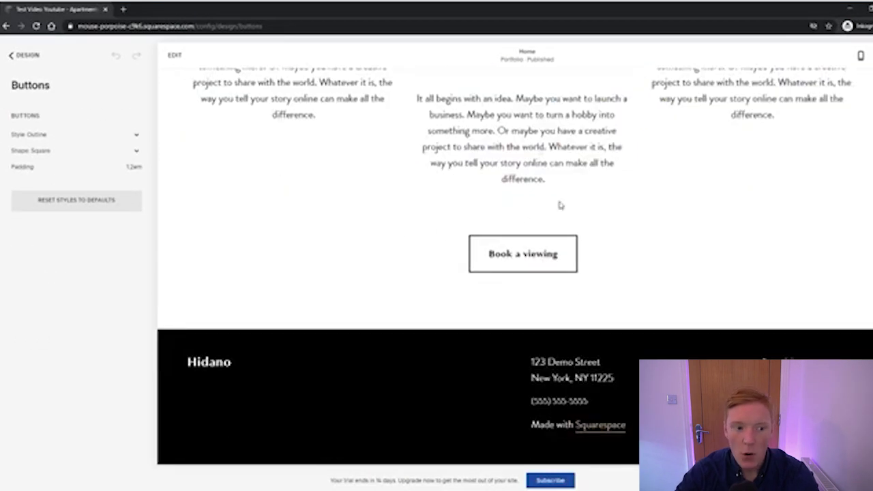
click(135, 149)
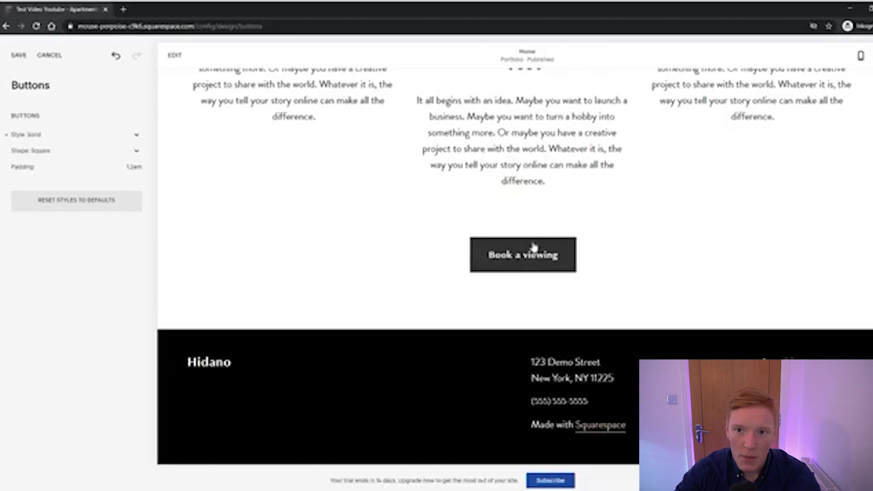
scroll(545, 253, up, 15)
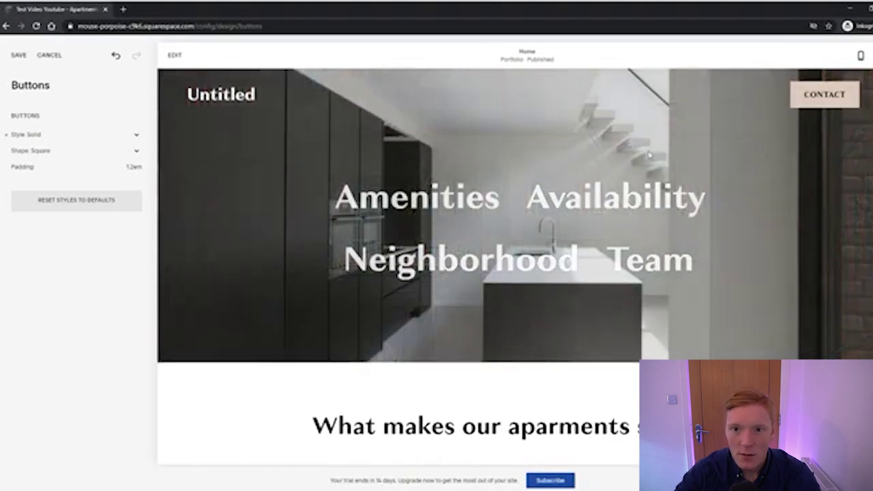
scroll(419, 242, down, 2)
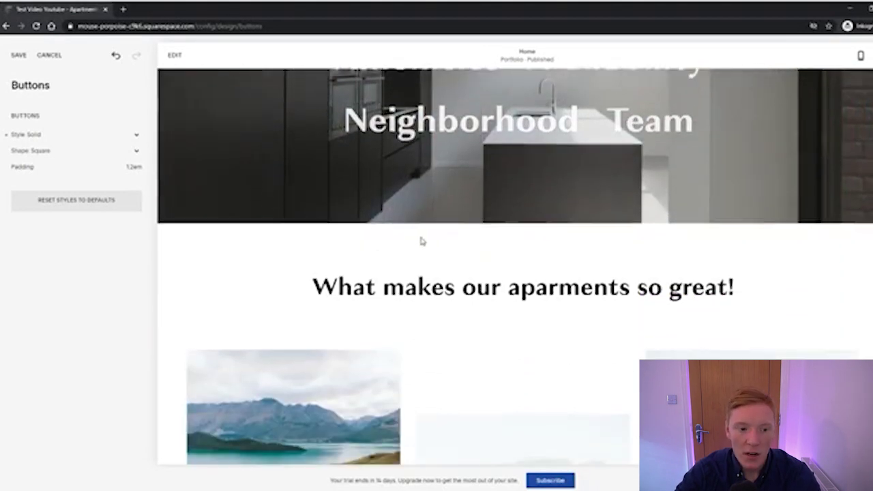
scroll(426, 239, down, 7)
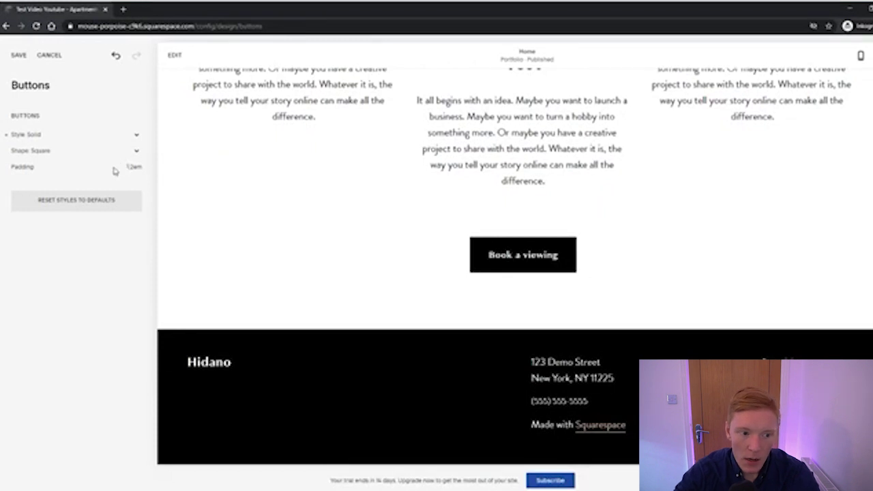
Try Rounded and Pill shapes, settle on Square corners, and save the button styles
click(129, 151)
click(129, 151)
click(87, 175)
scroll(412, 179, up, 1)
scroll(385, 181, up, 2)
scroll(364, 186, down, 2)
scroll(463, 197, up, 3)
scroll(505, 235, down, 2)
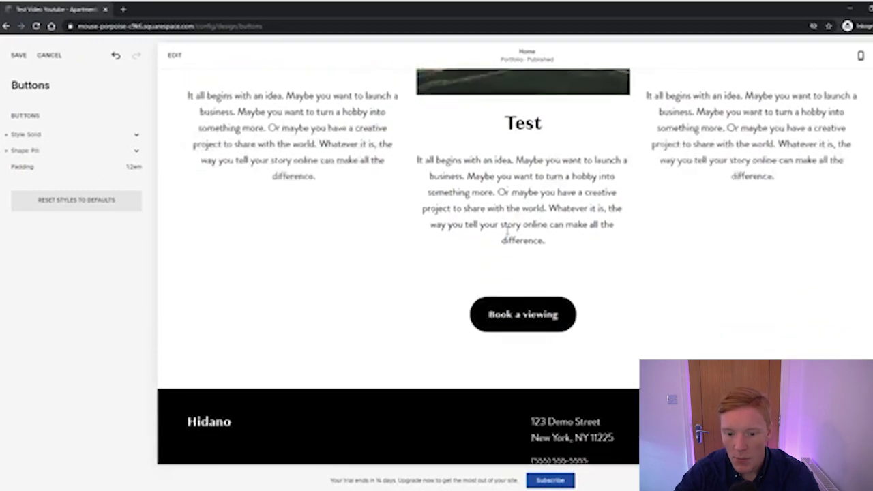
scroll(444, 189, up, 3)
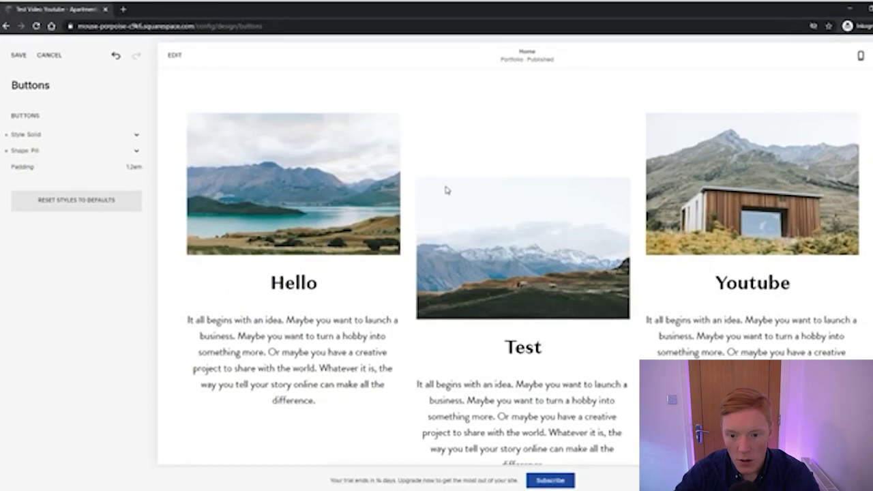
click(50, 164)
scroll(385, 171, down, 3)
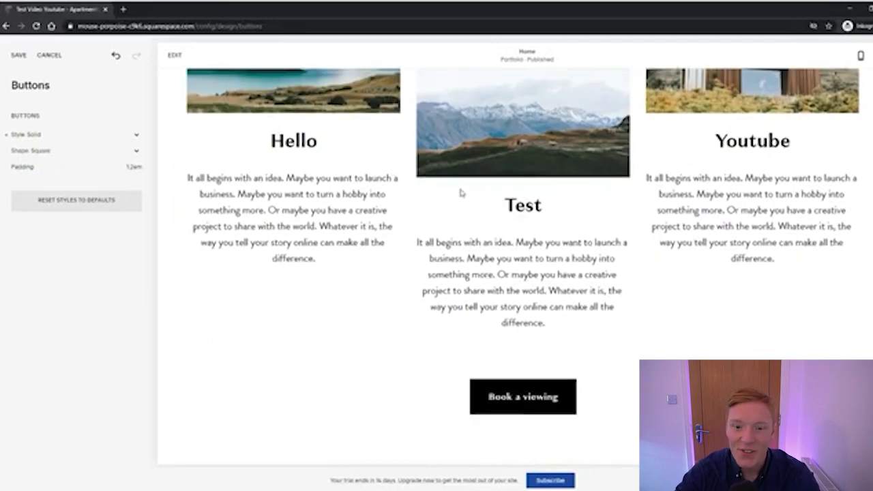
scroll(447, 183, down, 3)
mouse_move(135, 170)
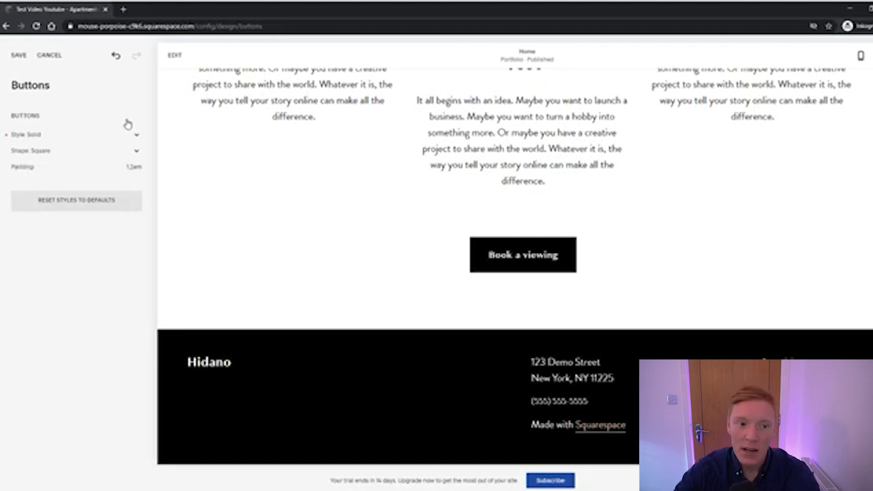
click(19, 59)
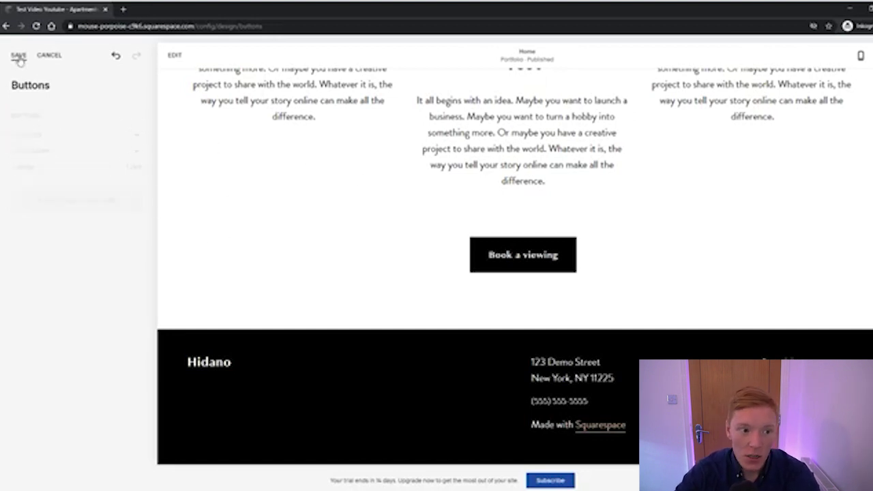
click(18, 57)
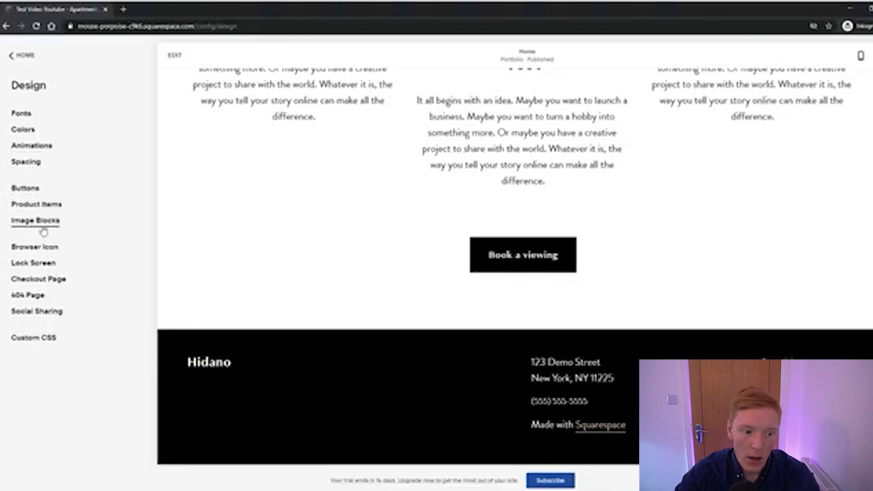
Set the lock screen headline to 'We are just taking a break!'
click(48, 267)
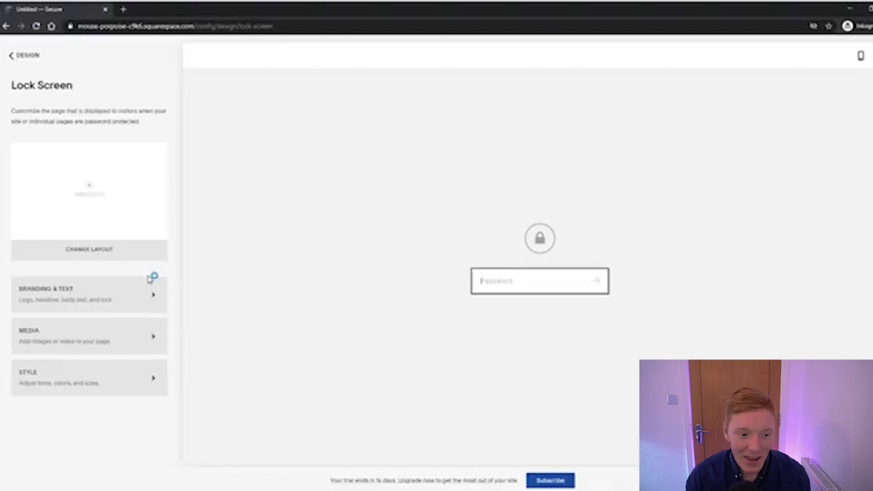
click(143, 280)
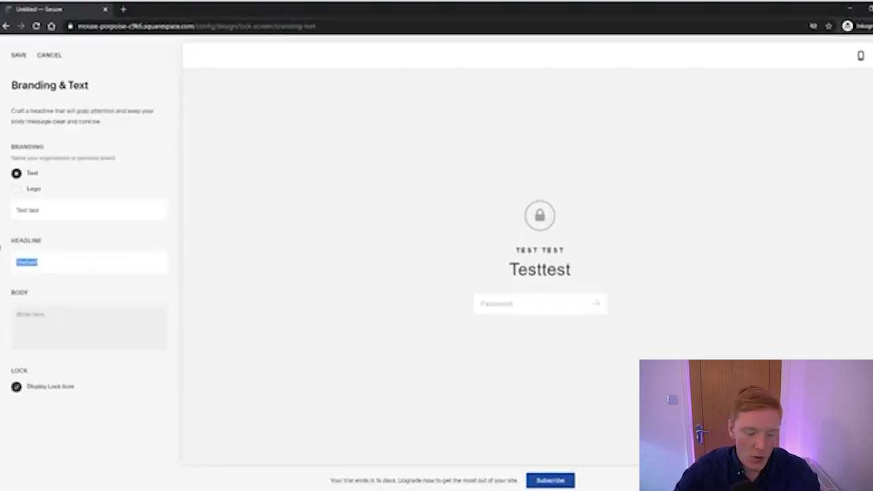
text(WE)
key(BackSpace)
text(e)
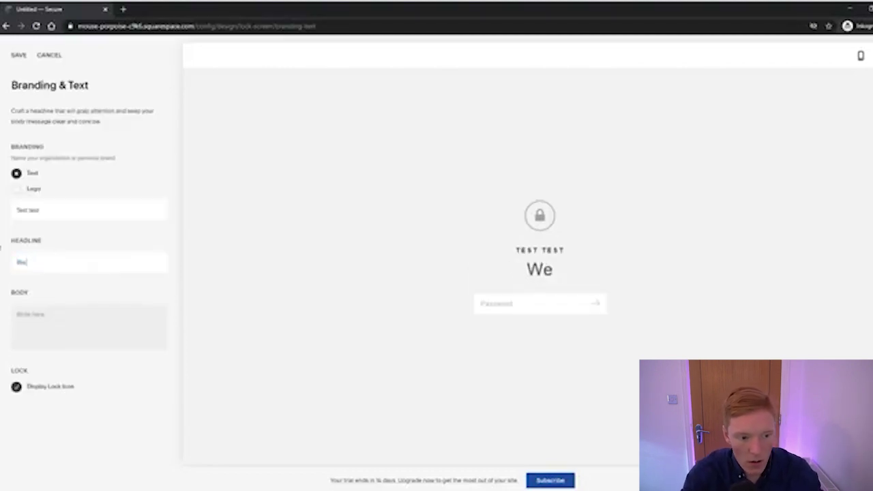
text( are just taking a break!)
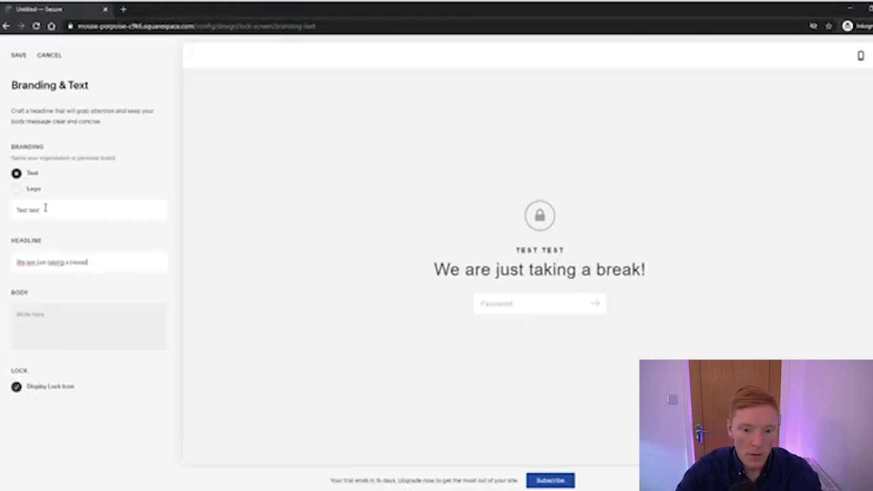
Replace the branding text with 'Make sure you check back in a week!' and save
drag(45, 208, 0, 201)
text(Make sure)
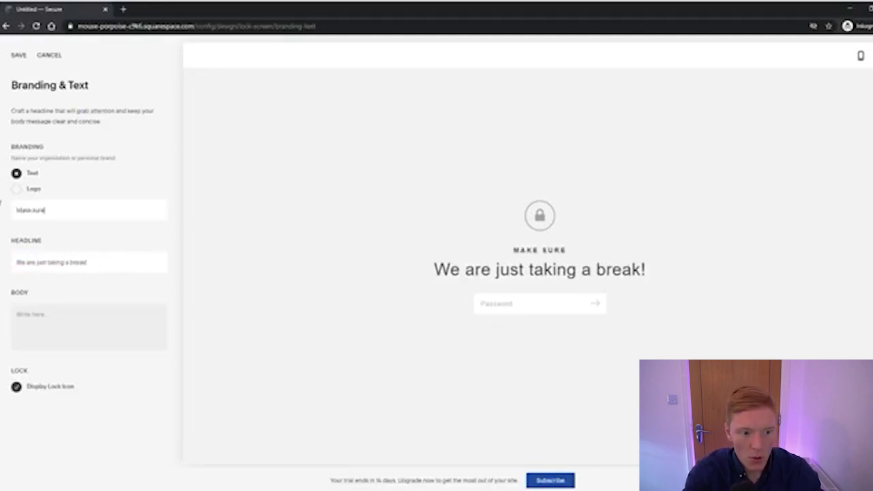
text( you check back in a week!)
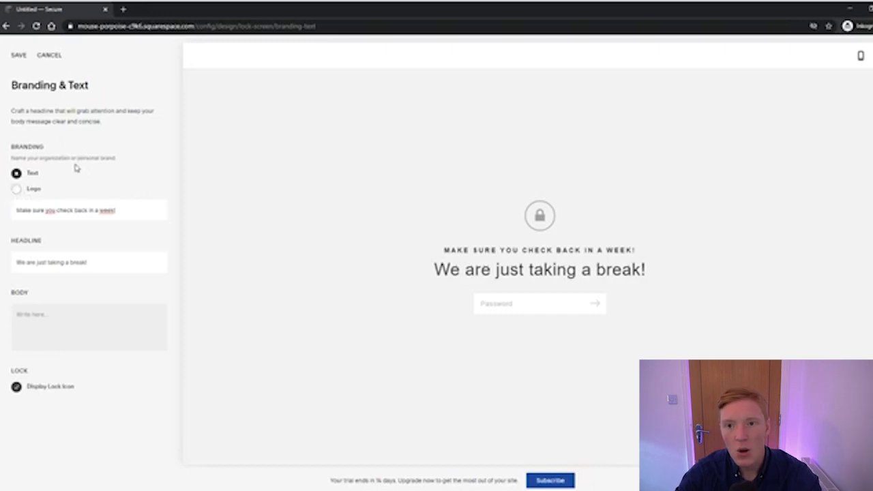
click(20, 56)
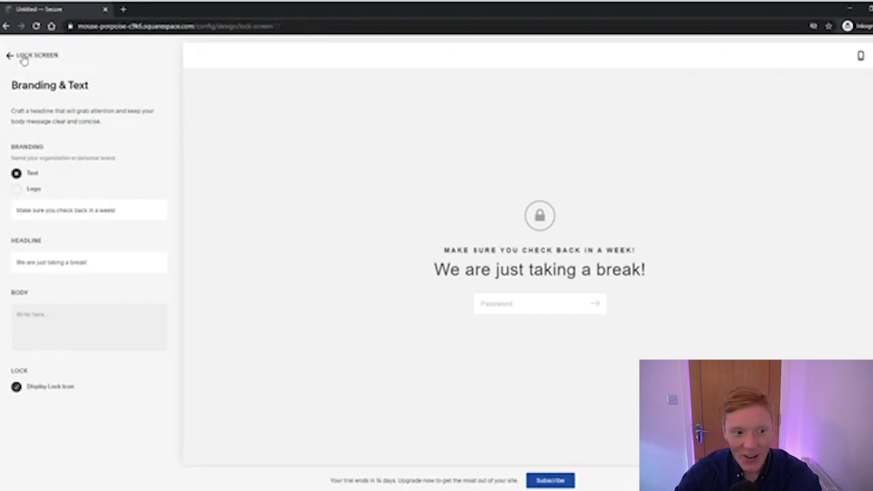
click(23, 60)
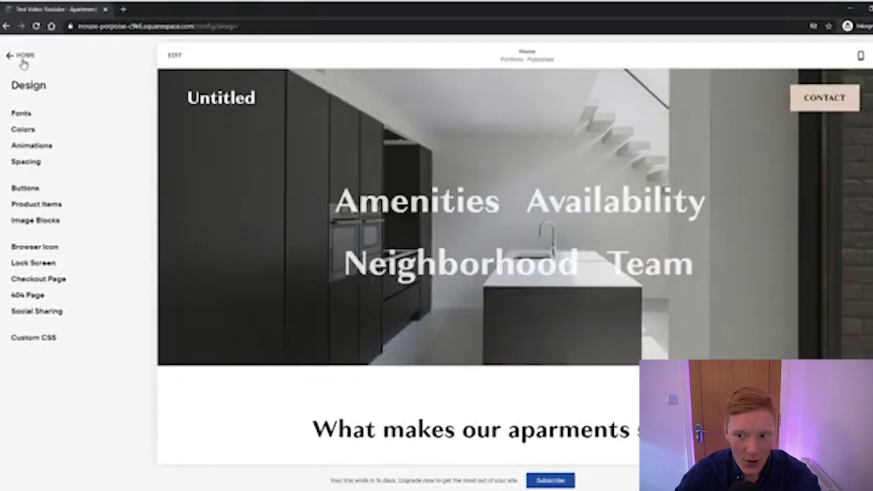
click(23, 59)
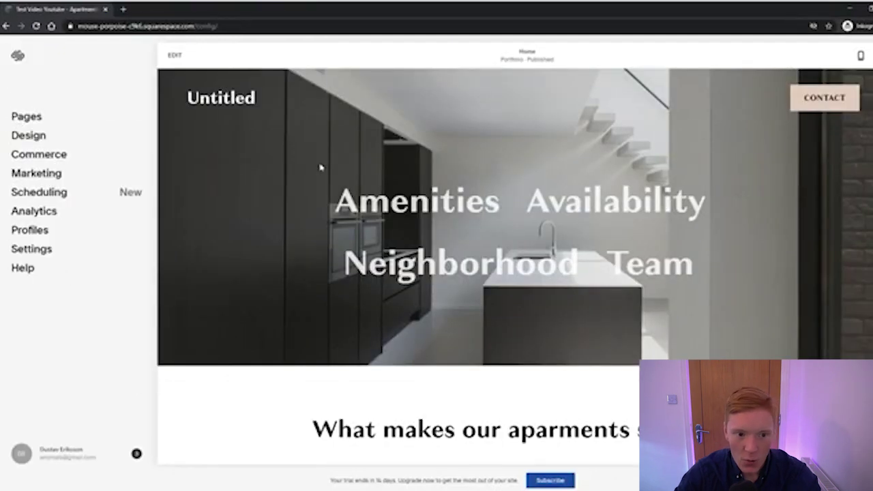